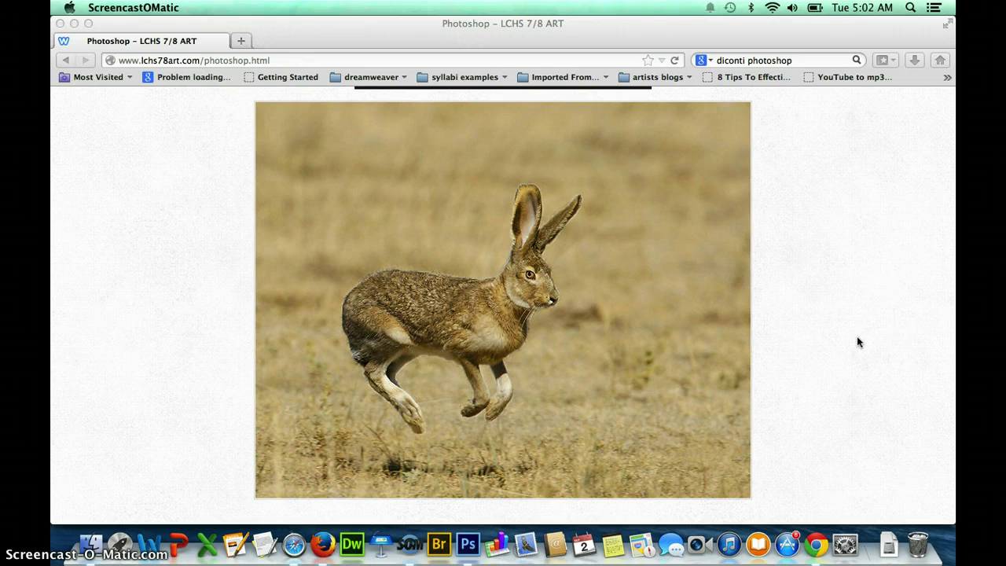
# Copy the running hare photo from the web page and create a 700 x 560 pixel Photoshop document named concept logo practice.
pyautogui.rightClick(608, 271)
pyautogui.click(633, 291)
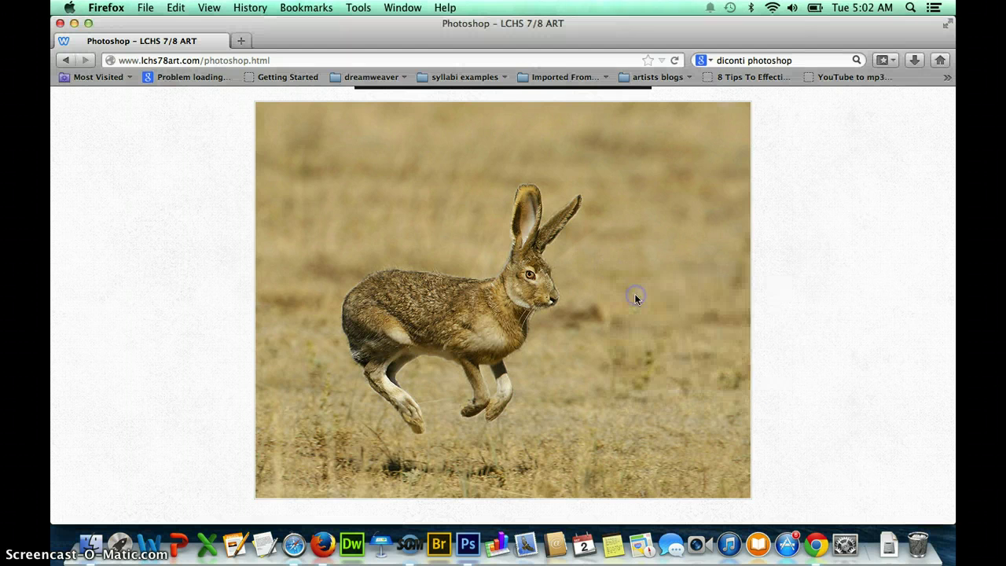
pyautogui.click(467, 543)
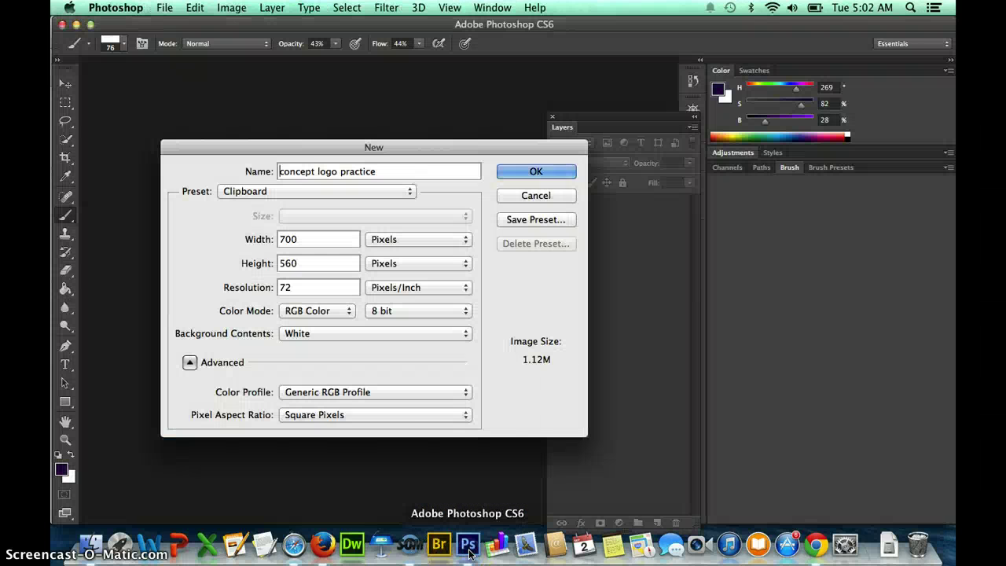
pyautogui.moveTo(330, 148); pyautogui.dragTo(320, 109)
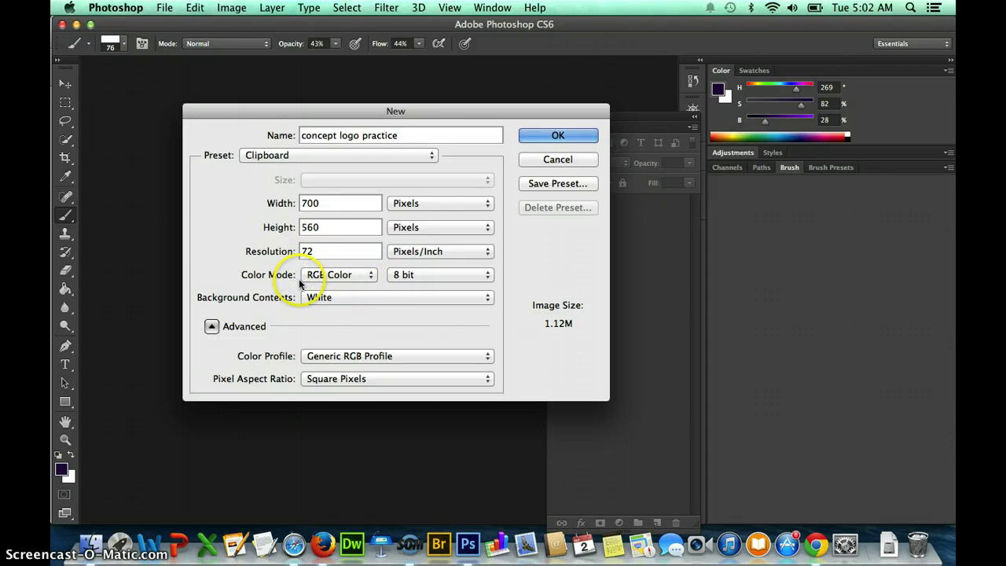
pyautogui.click(526, 133)
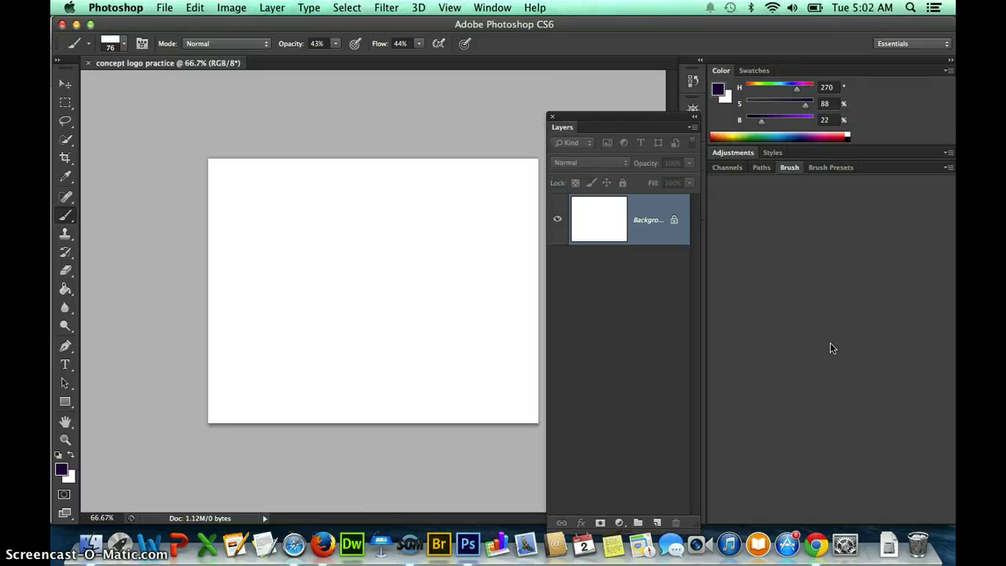
# Paste the hare photo as a new layer and dock the floating Layers panel below the Brush panel.
pyautogui.press('super+v')
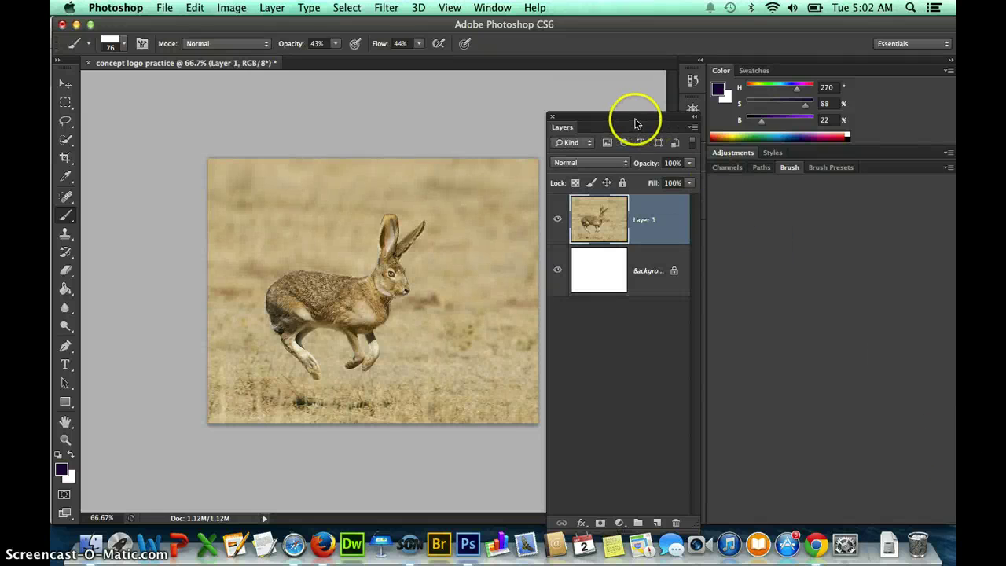
pyautogui.moveTo(635, 122)
pyautogui.mouseDown()
pyautogui.moveTo(729, 191)
pyautogui.moveTo(809, 193)
pyautogui.mouseUp()
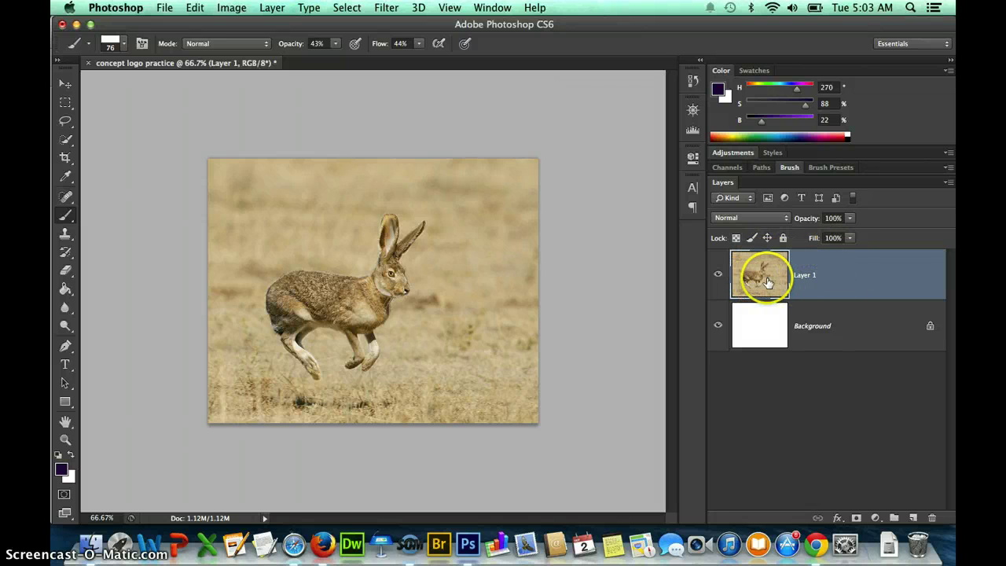
# Activate the Quick Selection tool from the group it shares with the Magic Wand.
pyautogui.moveTo(747, 281); pyautogui.dragTo(73, 139)
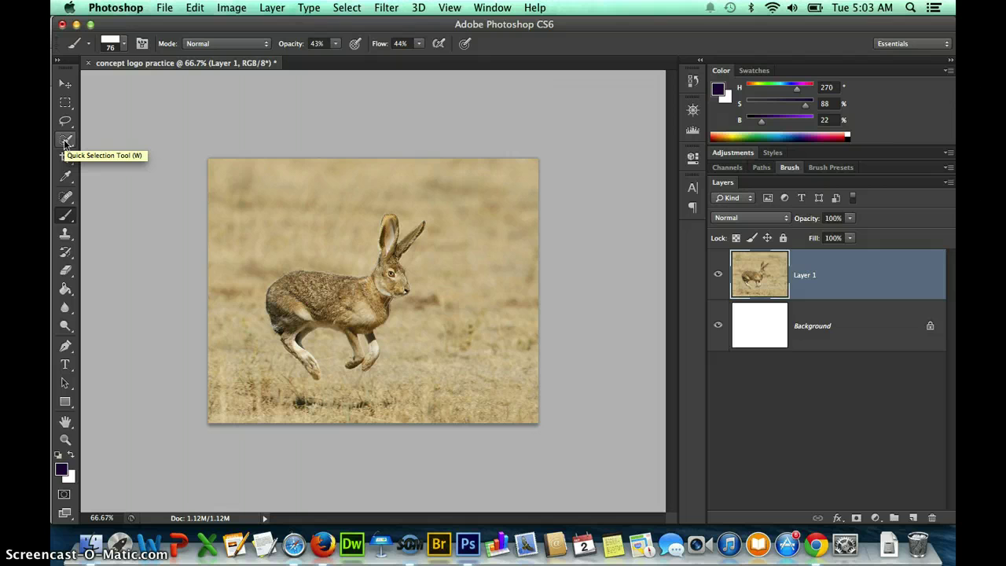
pyautogui.click(65, 141)
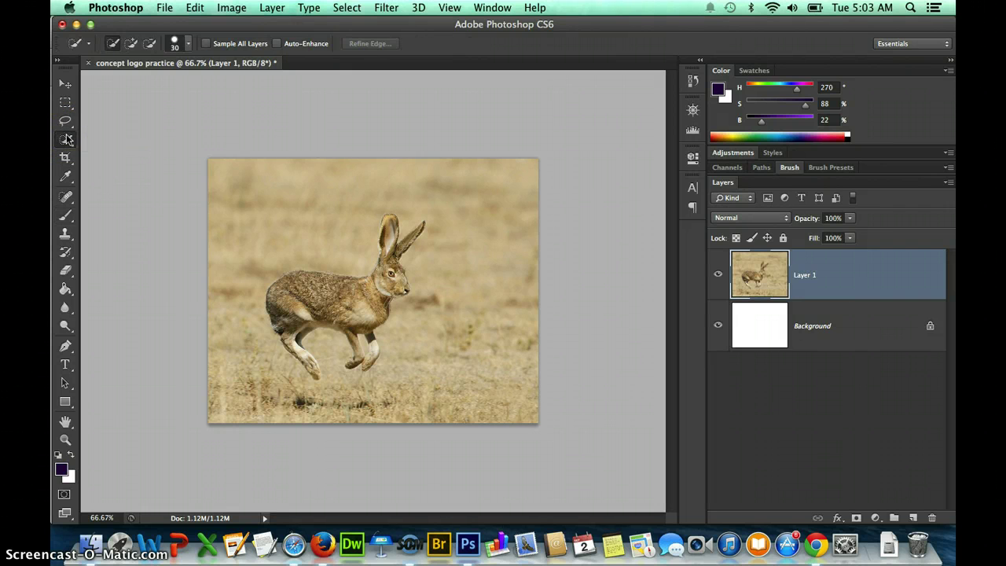
pyautogui.click(66, 139)
pyautogui.click(66, 141)
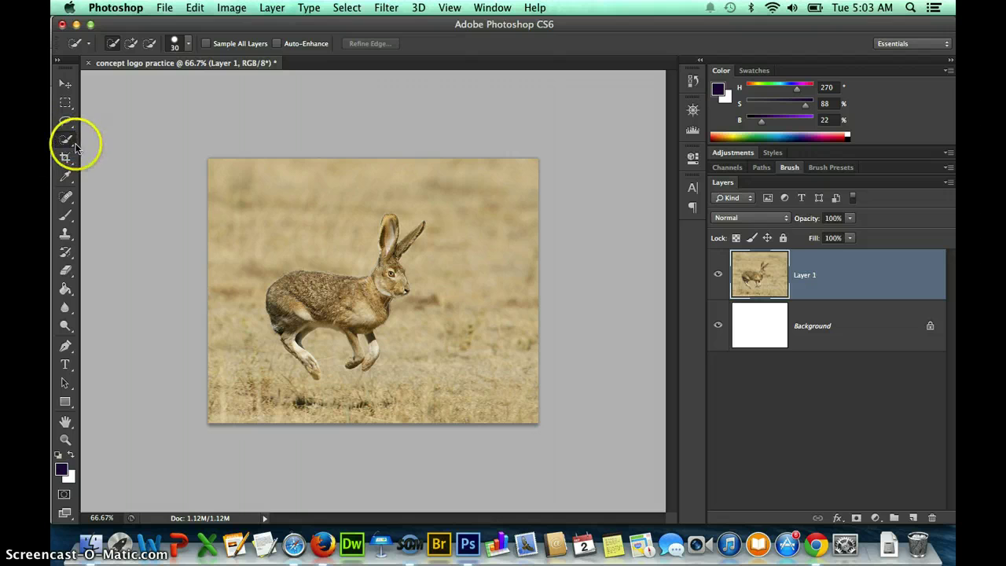
pyautogui.moveTo(68, 141); pyautogui.dragTo(116, 140)
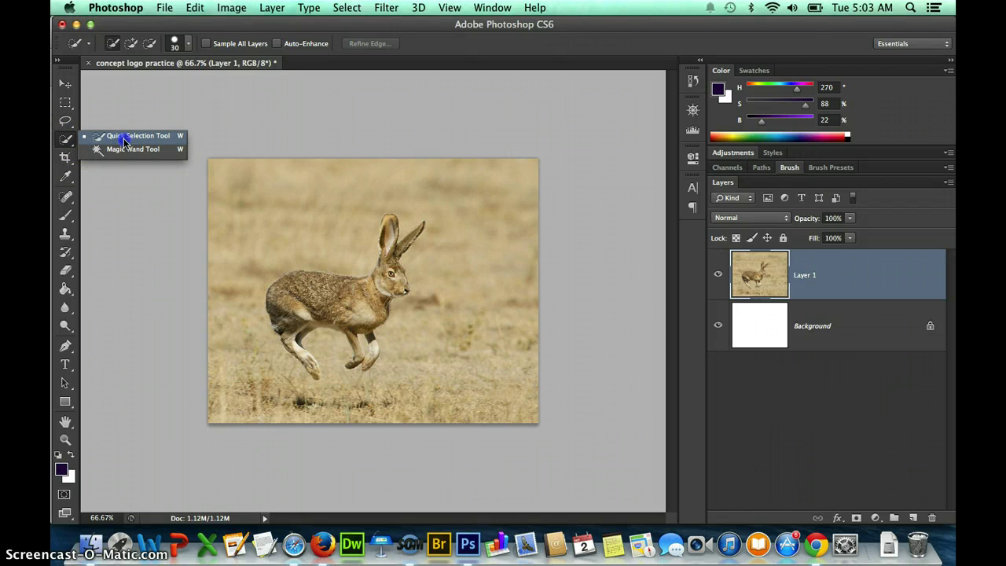
pyautogui.moveTo(125, 142); pyautogui.dragTo(125, 142)
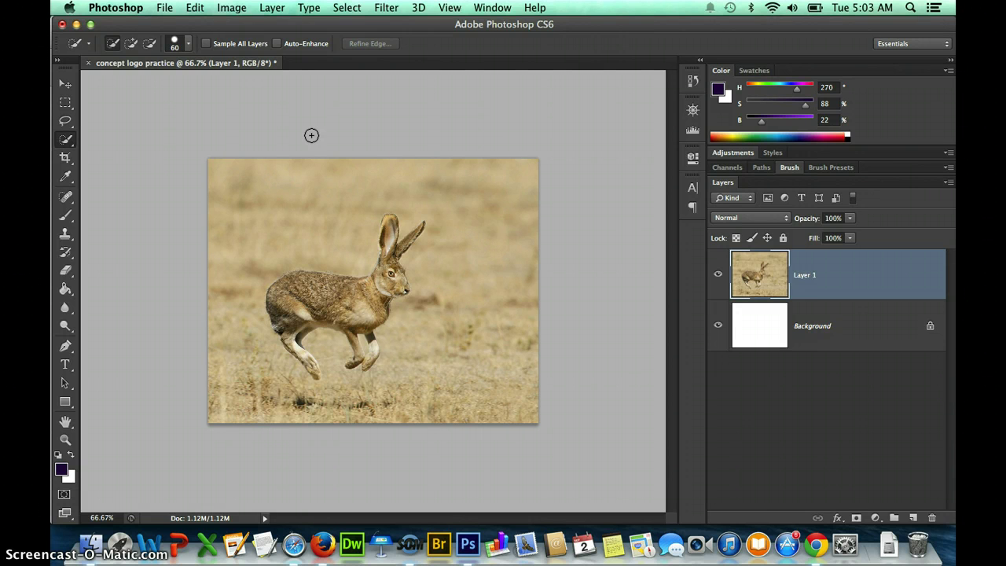
# Select the hare's torso and rump using the Quick Selection tool with a 45-pixel brush.
pyautogui.click(692, 110)
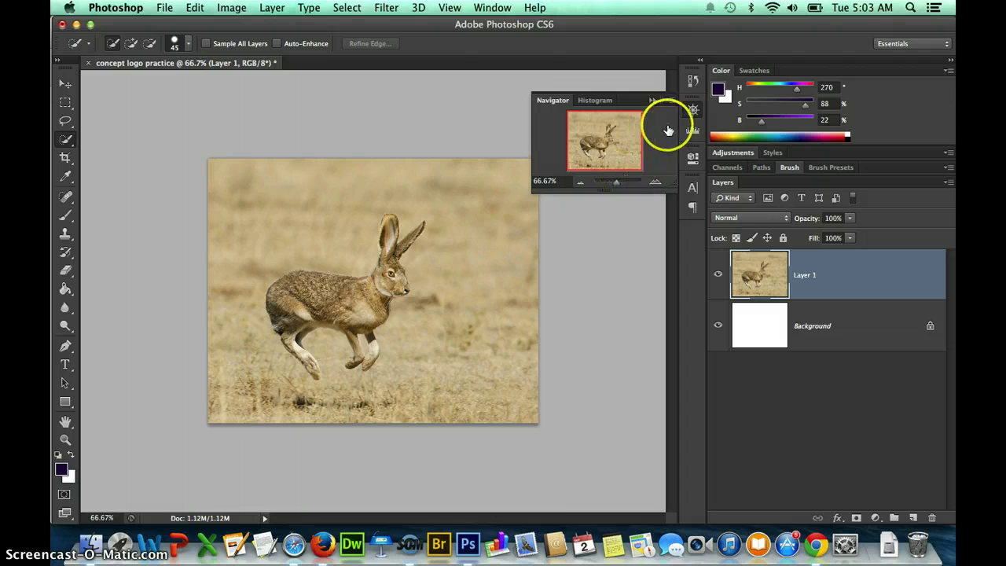
pyautogui.moveTo(618, 177); pyautogui.dragTo(623, 187)
pyautogui.moveTo(615, 152); pyautogui.dragTo(606, 152)
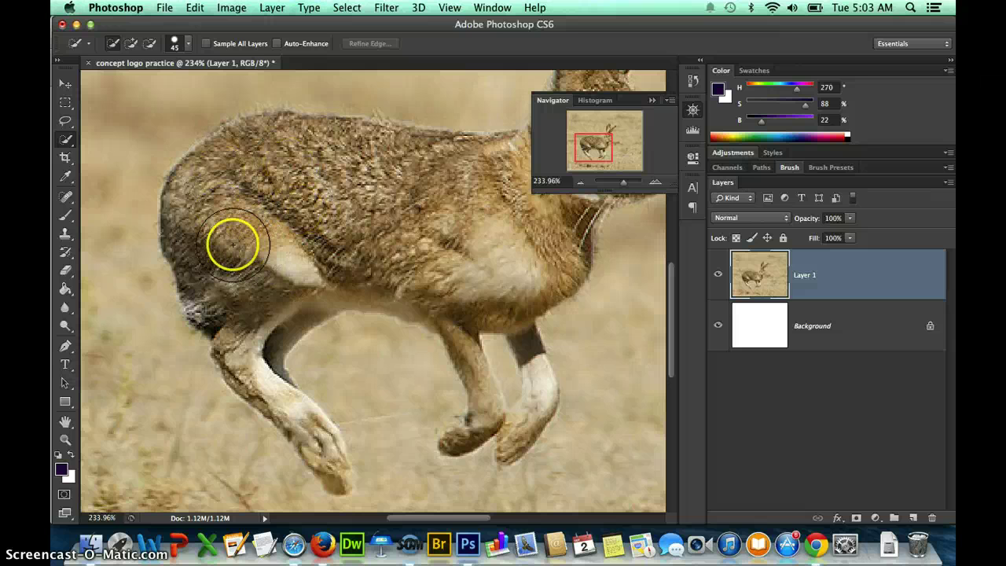
pyautogui.moveTo(233, 245)
pyautogui.mouseDown()
pyautogui.moveTo(231, 213)
pyautogui.moveTo(298, 184)
pyautogui.moveTo(377, 197)
pyautogui.moveTo(423, 225)
pyautogui.moveTo(437, 216)
pyautogui.moveTo(461, 263)
pyautogui.mouseUp()
pyautogui.moveTo(274, 205); pyautogui.dragTo(251, 253)
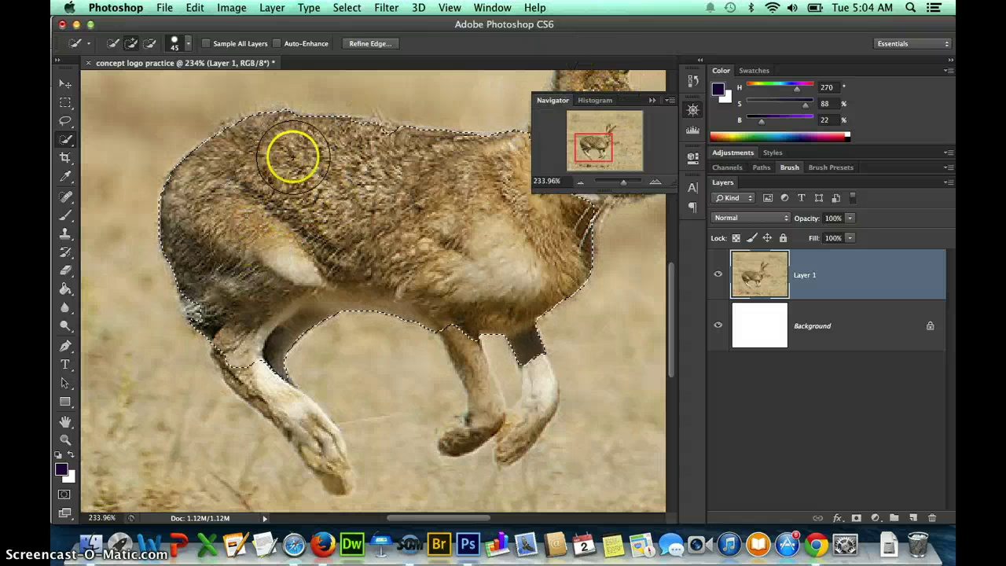
pyautogui.moveTo(294, 156)
pyautogui.mouseDown()
pyautogui.moveTo(242, 171)
pyautogui.moveTo(298, 152)
pyautogui.moveTo(330, 166)
pyautogui.moveTo(385, 165)
pyautogui.moveTo(354, 159)
pyautogui.moveTo(292, 175)
pyautogui.moveTo(265, 206)
pyautogui.moveTo(248, 256)
pyautogui.moveTo(265, 241)
pyautogui.mouseUp()
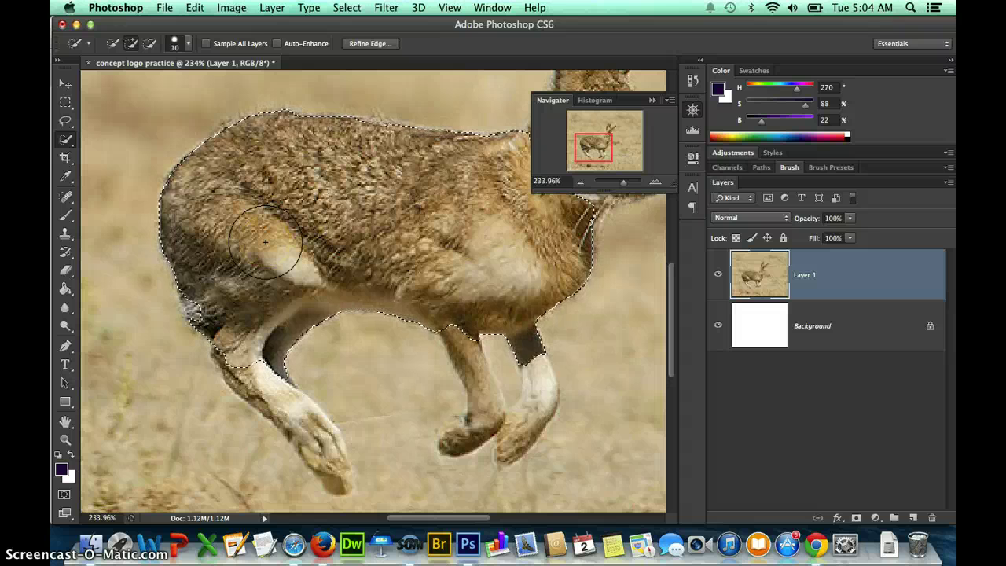
# Add the hare's hind leg and foot to the selection with a small brush of about 8 pixels.
pyautogui.click(253, 362)
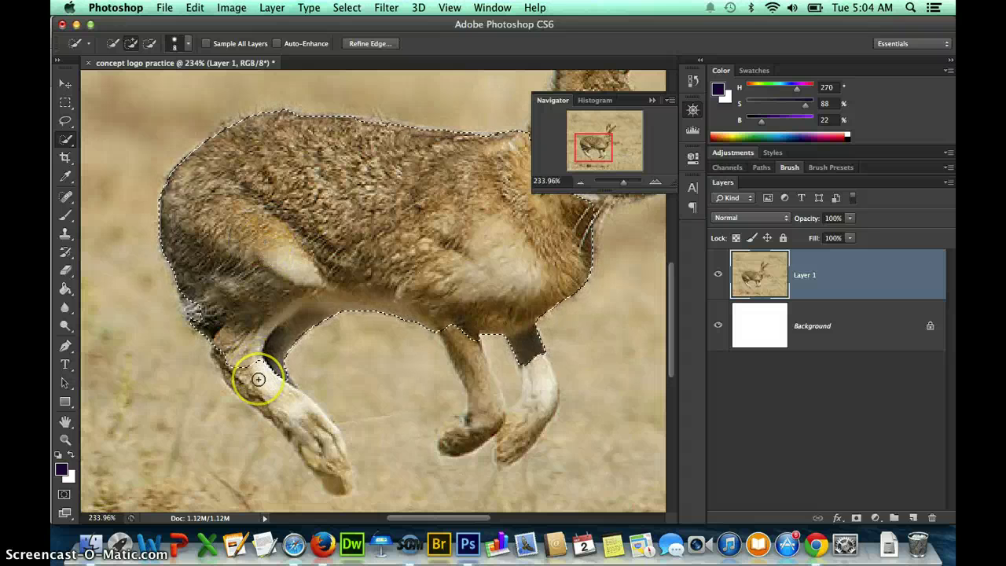
pyautogui.moveTo(258, 379)
pyautogui.mouseDown()
pyautogui.moveTo(253, 390)
pyautogui.moveTo(245, 358)
pyautogui.moveTo(310, 428)
pyautogui.mouseUp()
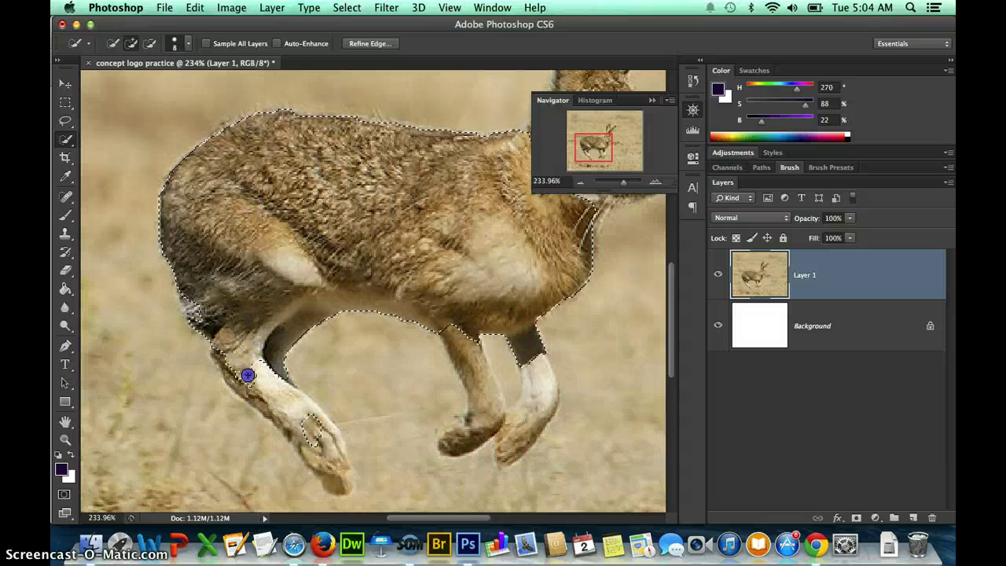
pyautogui.moveTo(247, 375); pyautogui.dragTo(279, 400)
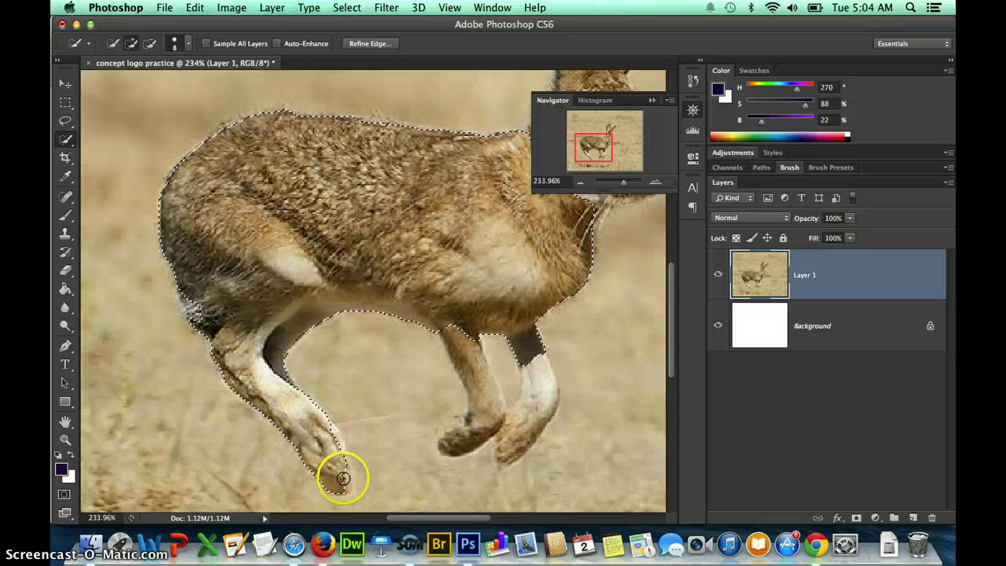
pyautogui.moveTo(342, 478)
pyautogui.mouseDown()
pyautogui.moveTo(286, 379)
pyautogui.moveTo(269, 309)
pyautogui.moveTo(394, 269)
pyautogui.moveTo(453, 345)
pyautogui.moveTo(413, 318)
pyautogui.moveTo(391, 469)
pyautogui.moveTo(385, 372)
pyautogui.moveTo(356, 393)
pyautogui.moveTo(387, 463)
pyautogui.moveTo(407, 410)
pyautogui.moveTo(347, 354)
pyautogui.moveTo(357, 399)
pyautogui.moveTo(294, 252)
pyautogui.moveTo(393, 251)
pyautogui.moveTo(382, 343)
pyautogui.mouseUp()
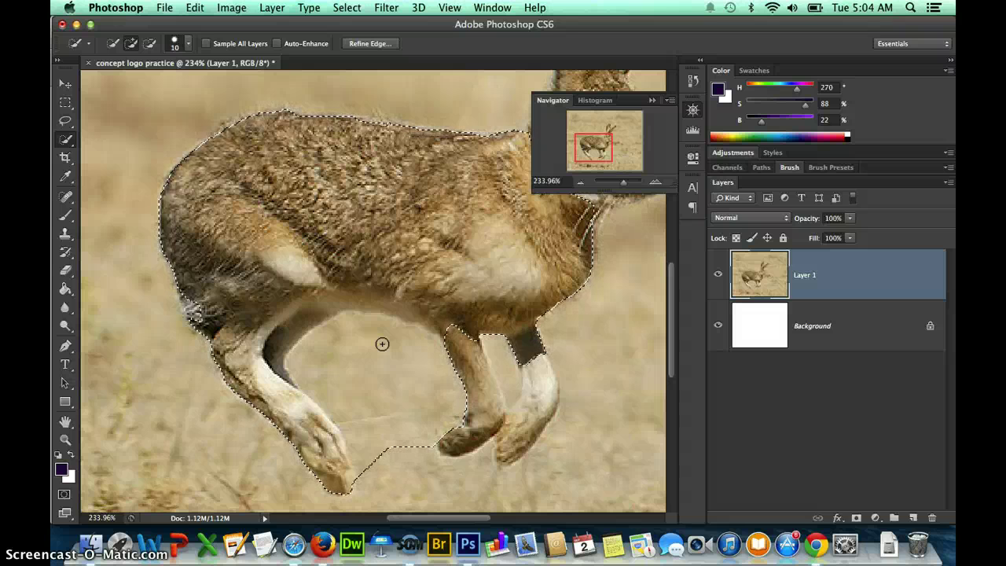
# Subtract the grassy background between the hind and front legs from the selection with a 30-pixel brush.
pyautogui.moveTo(381, 343)
pyautogui.mouseDown()
pyautogui.moveTo(368, 366)
pyautogui.moveTo(399, 359)
pyautogui.mouseUp()
pyautogui.press('alt')
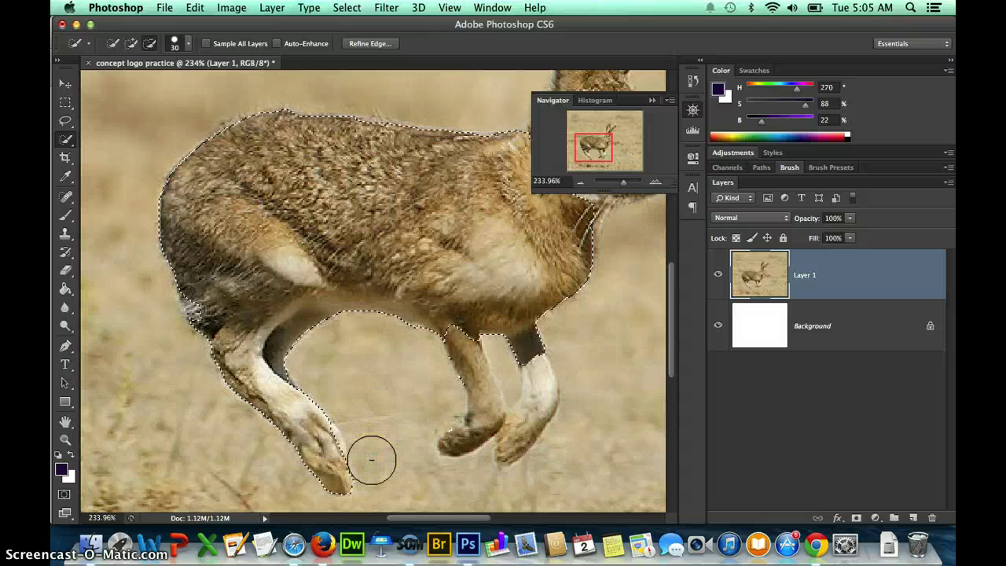
pyautogui.moveTo(378, 397); pyautogui.dragTo(377, 396)
# Add both of the hare's front legs and paws to the selection with a 9-pixel brush.
pyautogui.moveTo(442, 236)
pyautogui.mouseDown()
pyautogui.moveTo(415, 258)
pyautogui.moveTo(465, 265)
pyautogui.moveTo(453, 263)
pyautogui.mouseUp()
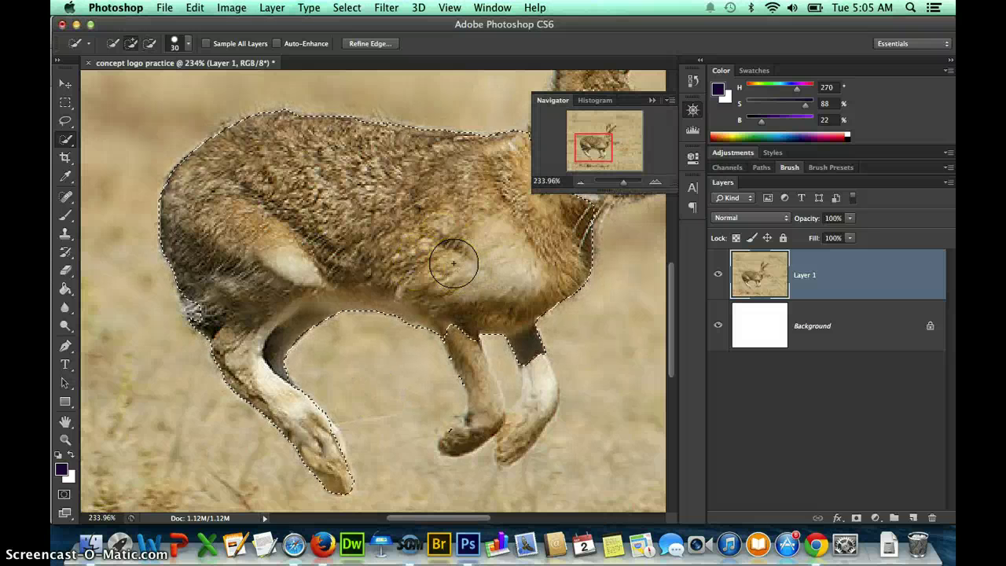
pyautogui.moveTo(453, 397); pyautogui.dragTo(454, 333)
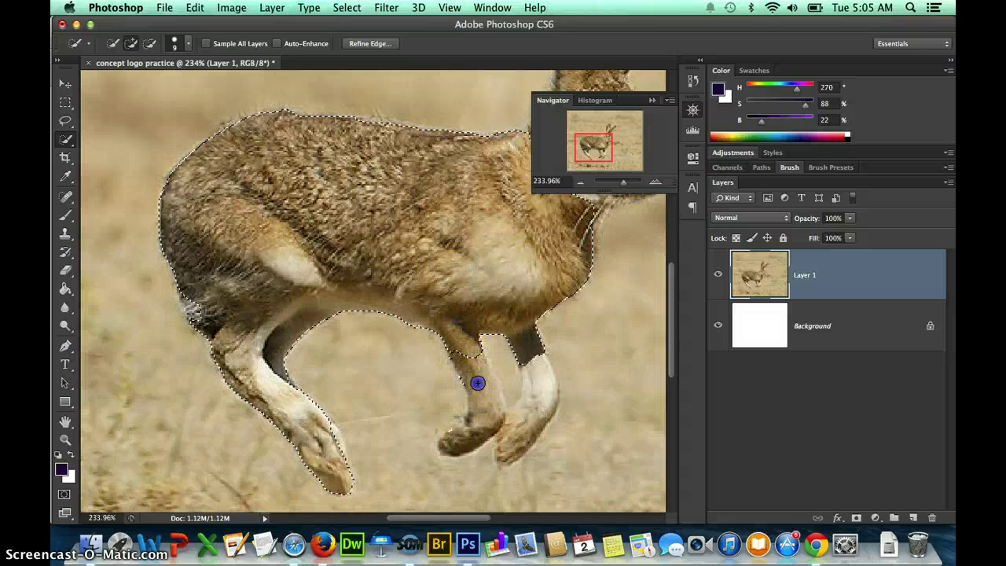
pyautogui.moveTo(483, 419)
pyautogui.mouseDown()
pyautogui.moveTo(509, 445)
pyautogui.moveTo(444, 438)
pyautogui.moveTo(472, 446)
pyautogui.moveTo(520, 424)
pyautogui.moveTo(547, 390)
pyautogui.mouseUp()
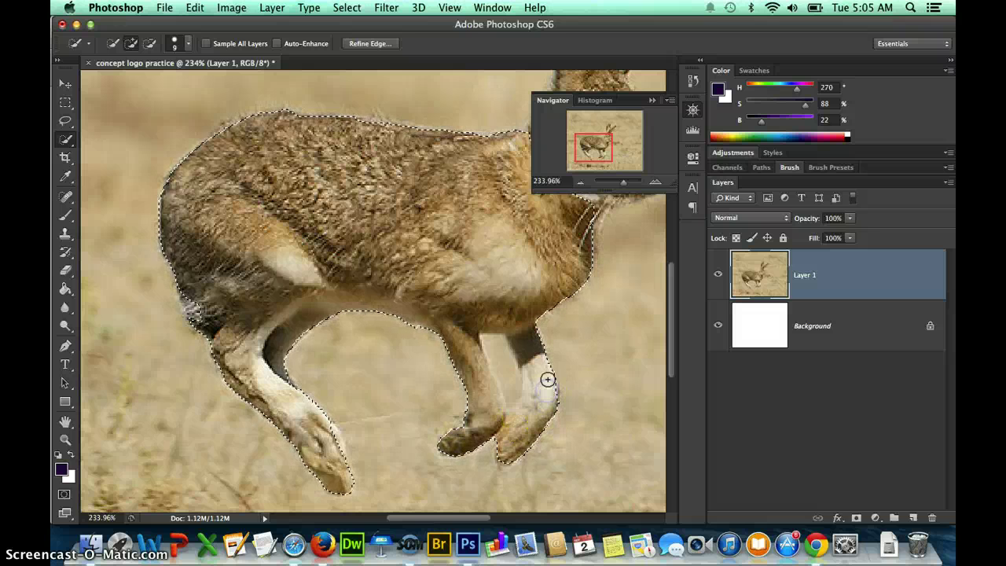
# Inspect the selection boundary under the hare's belly, toggling the visibility of the extras off and on.
pyautogui.moveTo(602, 184); pyautogui.dragTo(628, 186)
pyautogui.moveTo(625, 186); pyautogui.dragTo(630, 183)
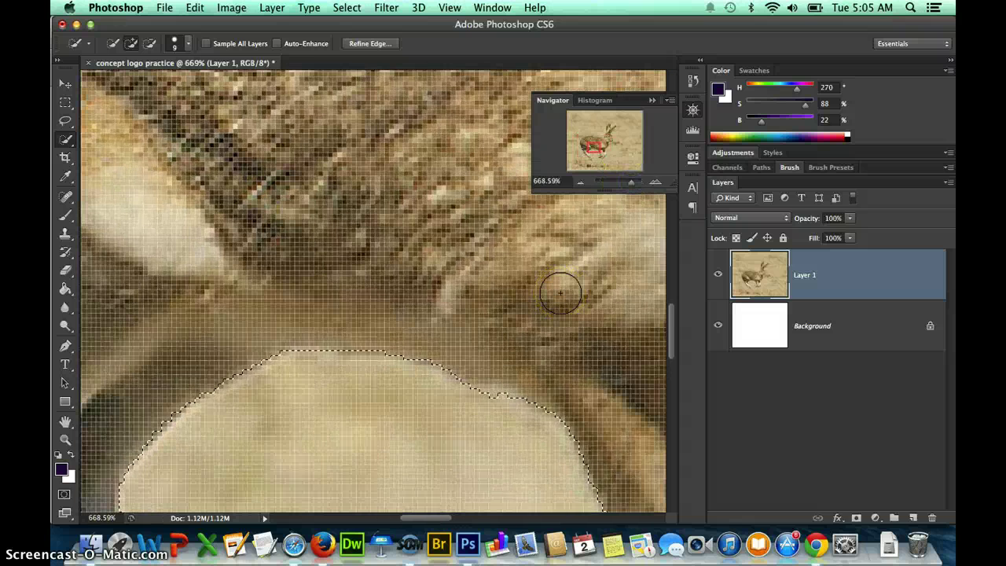
pyautogui.press('super+h')
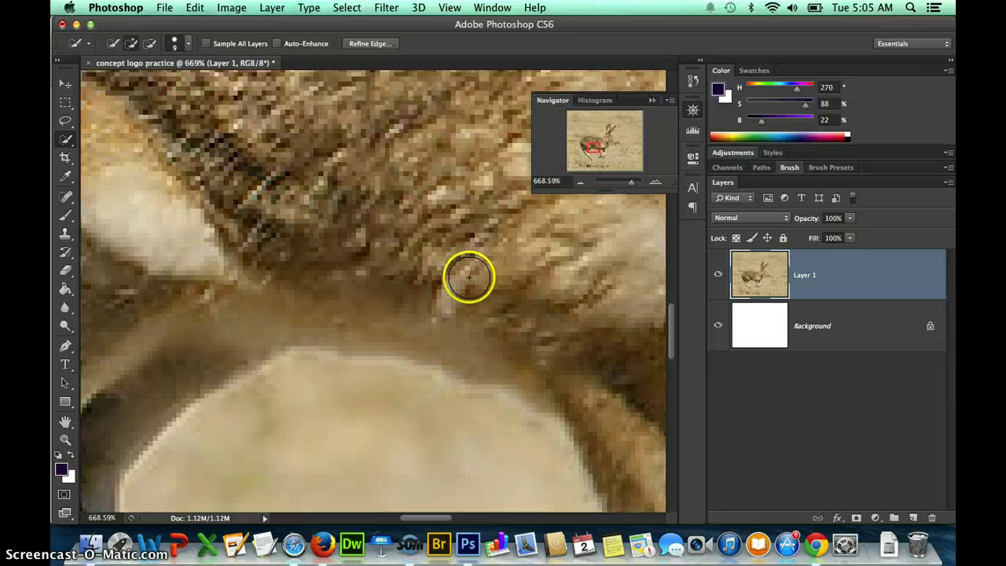
pyautogui.press('super+h')
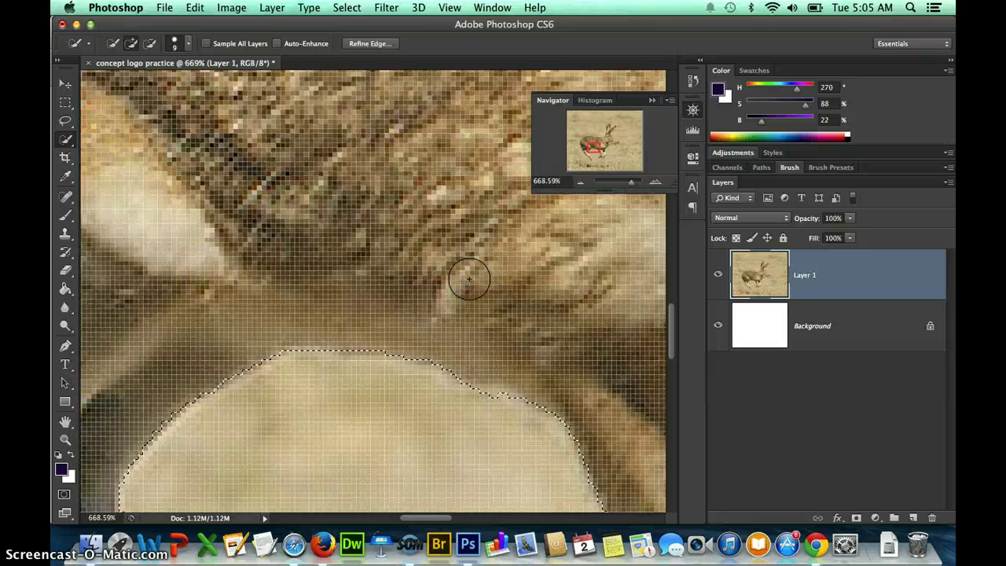
pyautogui.press('super+h')
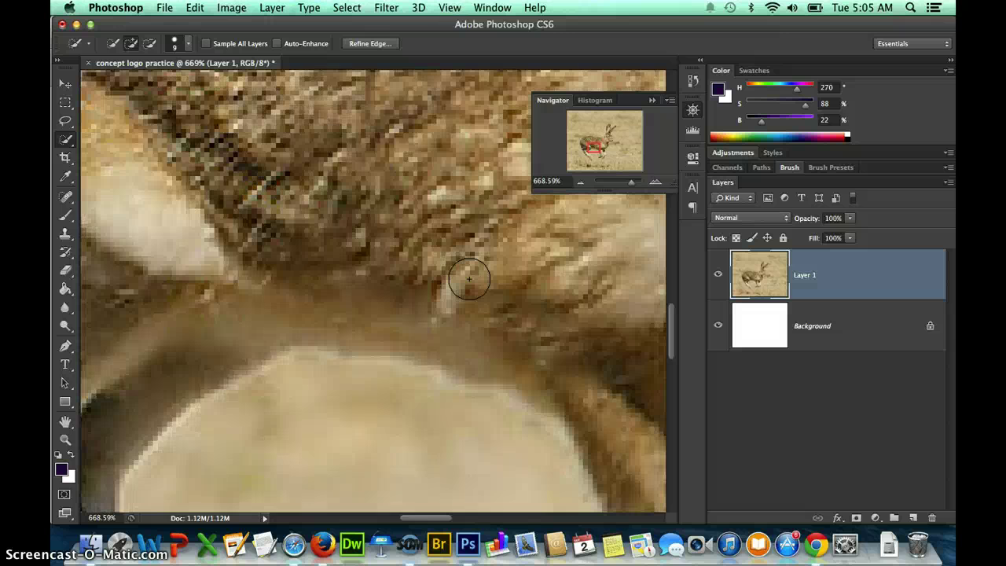
pyautogui.press('super+h')
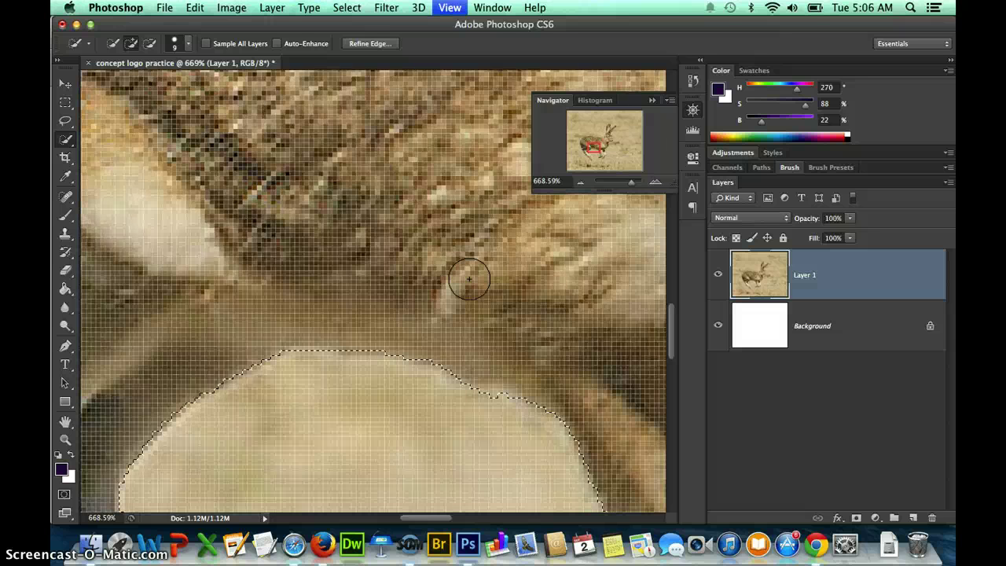
# Hide all extras over the image, and show the selection edges again.
pyautogui.click(450, 8)
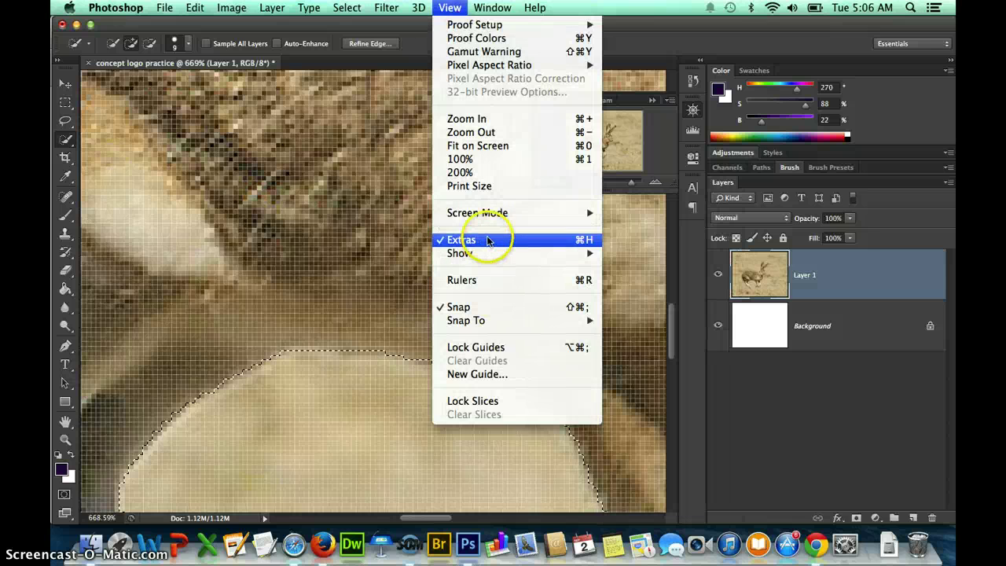
pyautogui.click(478, 238)
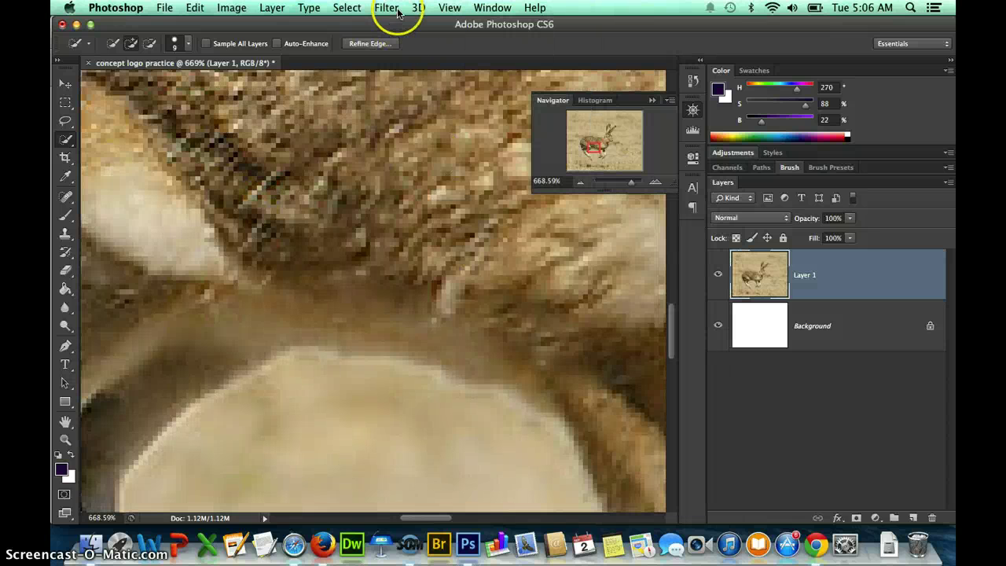
pyautogui.click(450, 8)
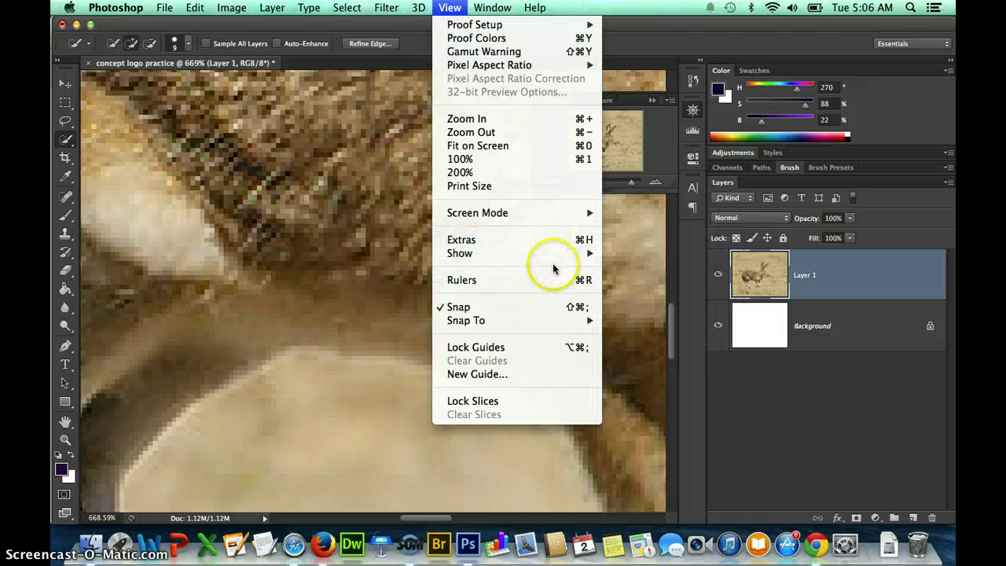
pyautogui.moveTo(561, 253)
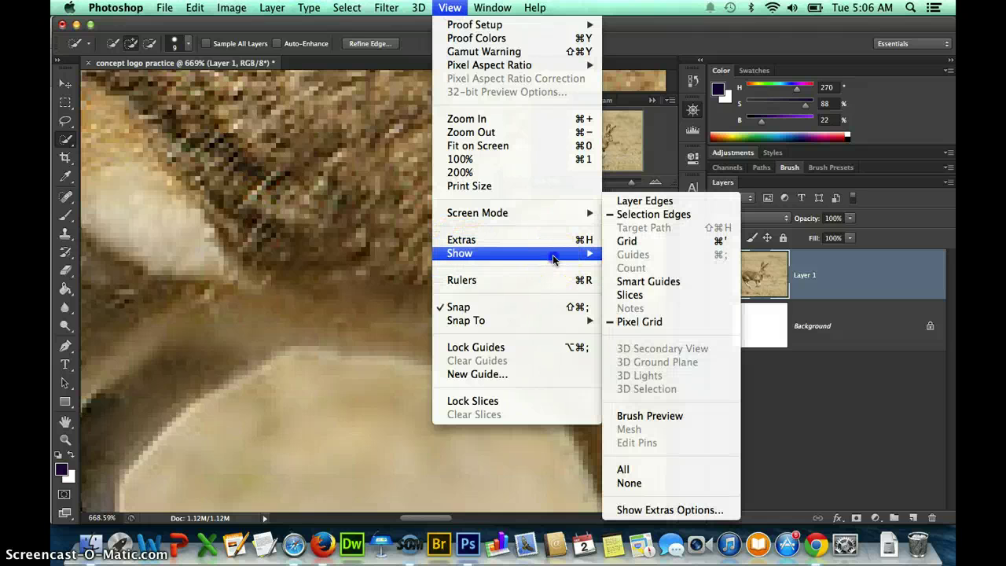
pyautogui.click(635, 215)
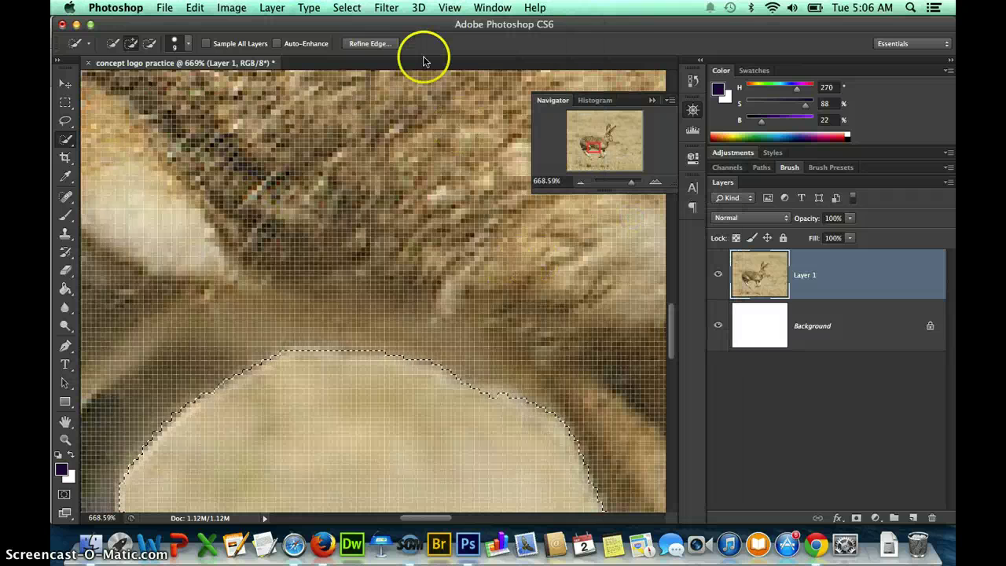
# Turn off the display of the pixel grid.
pyautogui.click(449, 8)
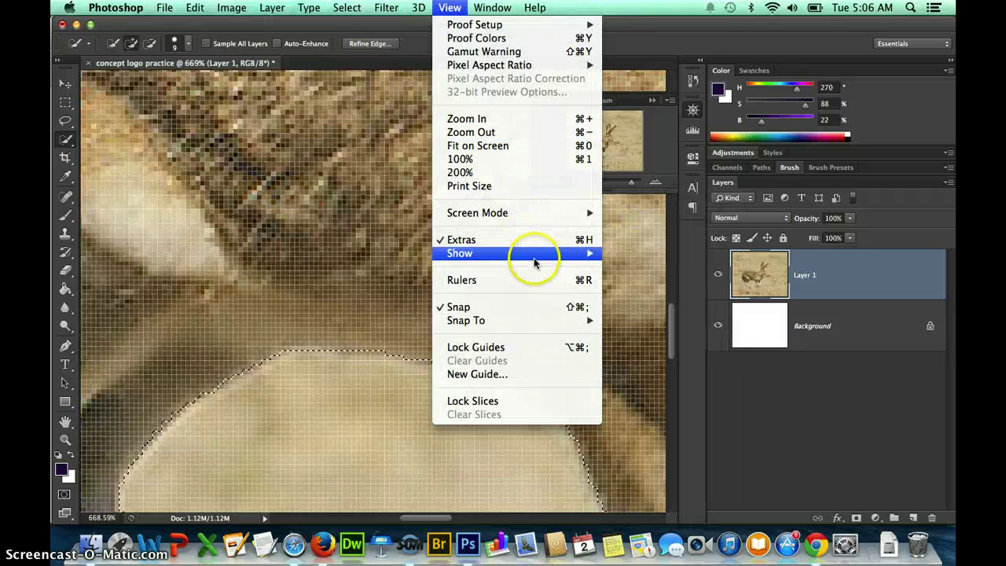
pyautogui.moveTo(535, 259)
pyautogui.click(657, 322)
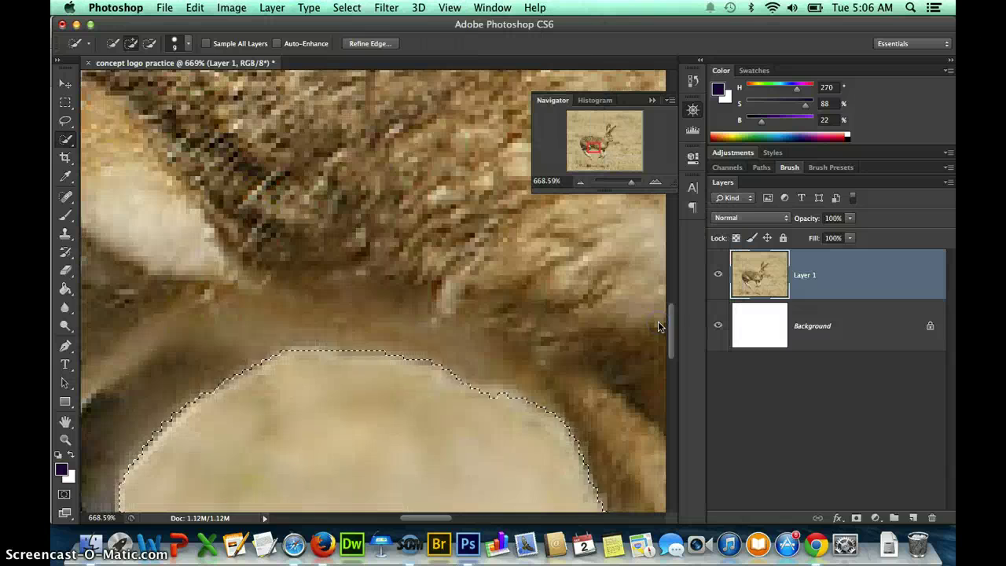
# Subtract the background gap between the hare's two front legs from the selection with a 5-pixel brush.
pyautogui.click(579, 330)
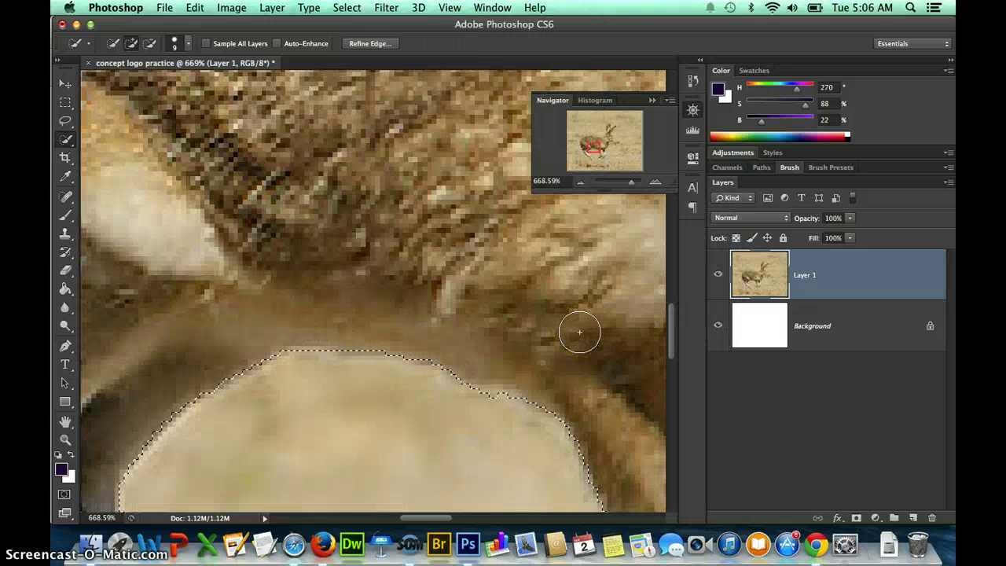
pyautogui.moveTo(632, 180); pyautogui.dragTo(623, 186)
pyautogui.click(593, 147)
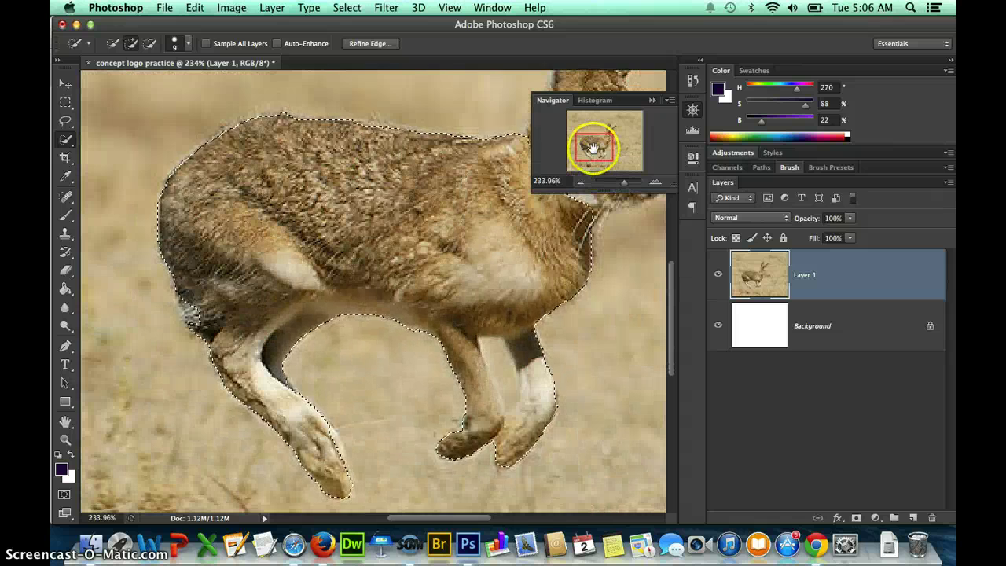
pyautogui.moveTo(594, 147); pyautogui.dragTo(614, 133)
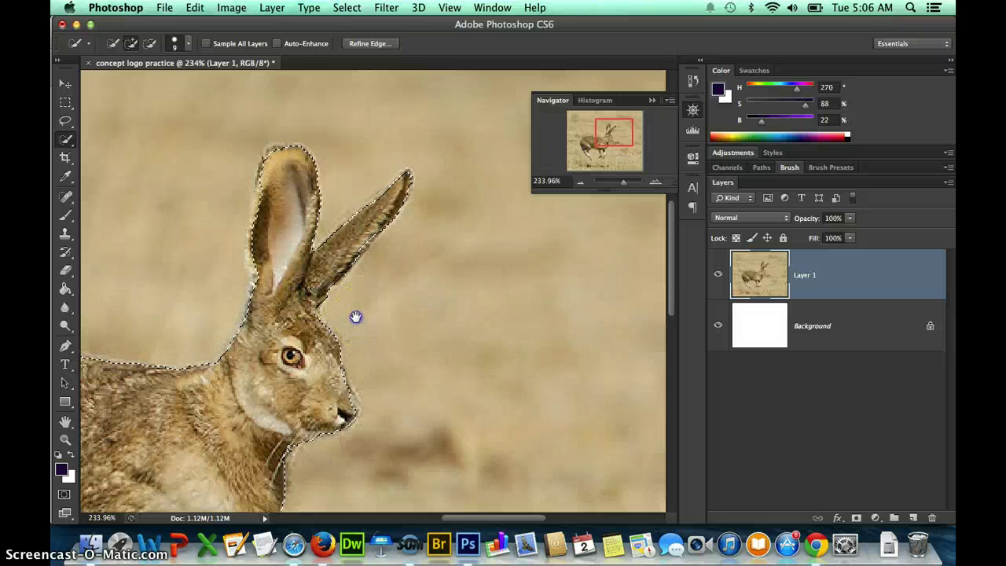
pyautogui.moveTo(354, 316); pyautogui.dragTo(475, 39)
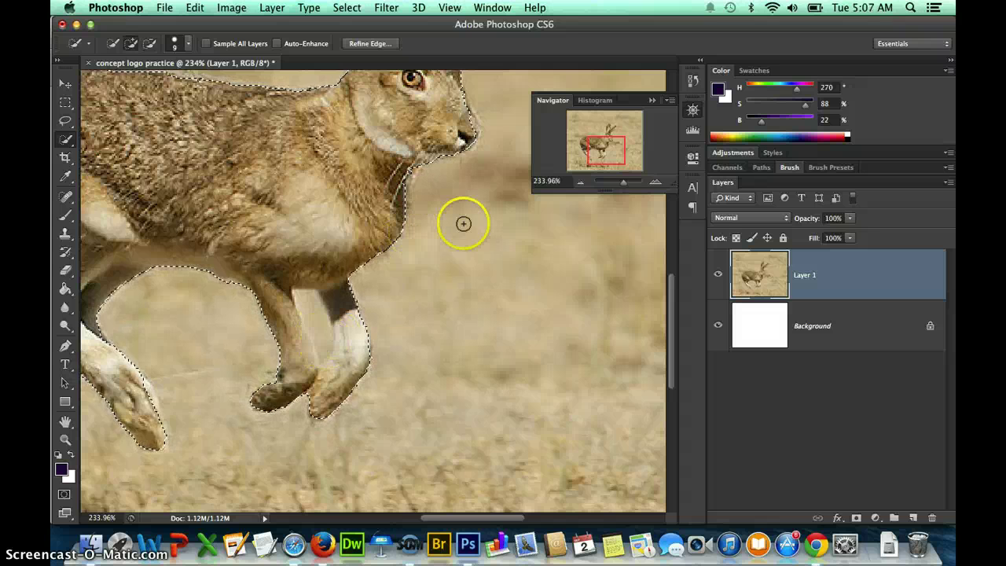
pyautogui.moveTo(626, 184); pyautogui.dragTo(628, 181)
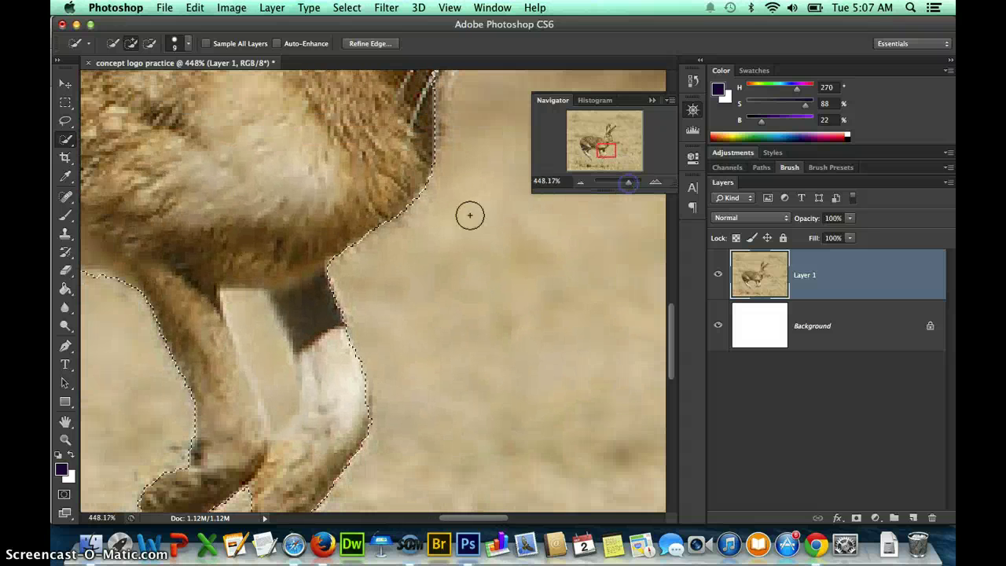
pyautogui.moveTo(406, 249); pyautogui.dragTo(506, 108)
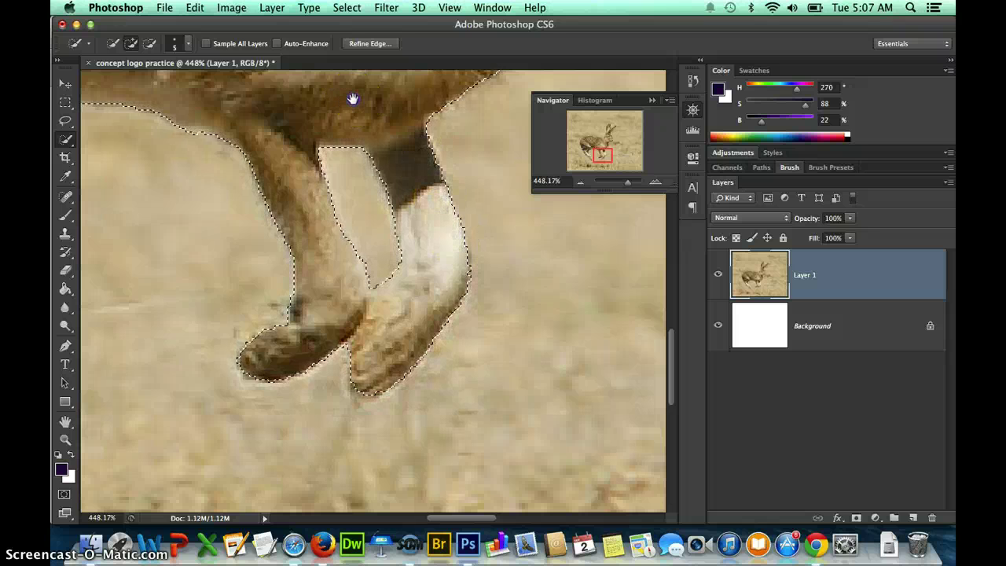
# Extend the selection to the pale strip along the outer base of the hare's upright ear.
pyautogui.moveTo(353, 98); pyautogui.dragTo(383, 496)
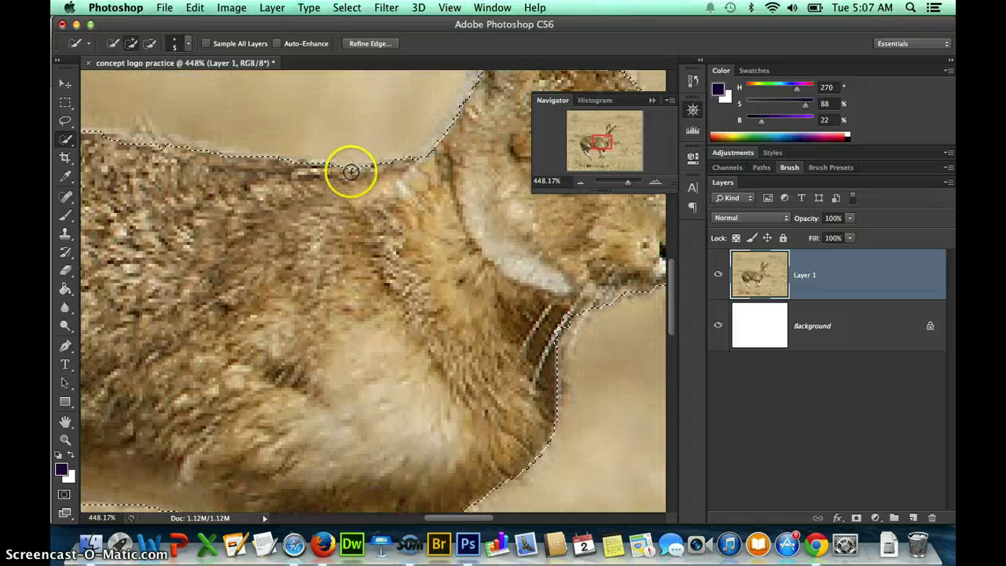
pyautogui.moveTo(512, 173); pyautogui.dragTo(284, 491)
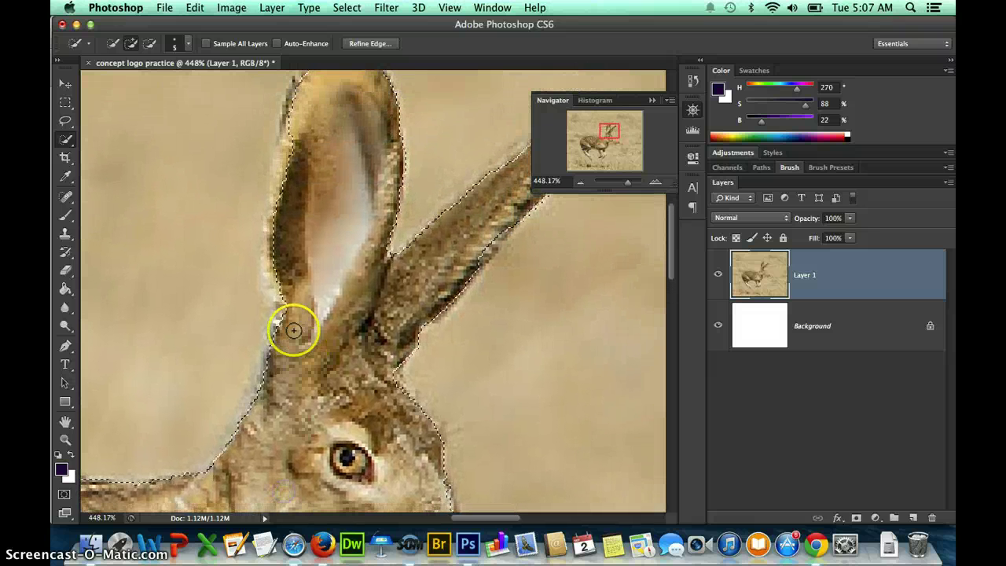
pyautogui.moveTo(293, 330); pyautogui.dragTo(281, 314)
pyautogui.click(275, 274)
pyautogui.click(267, 303)
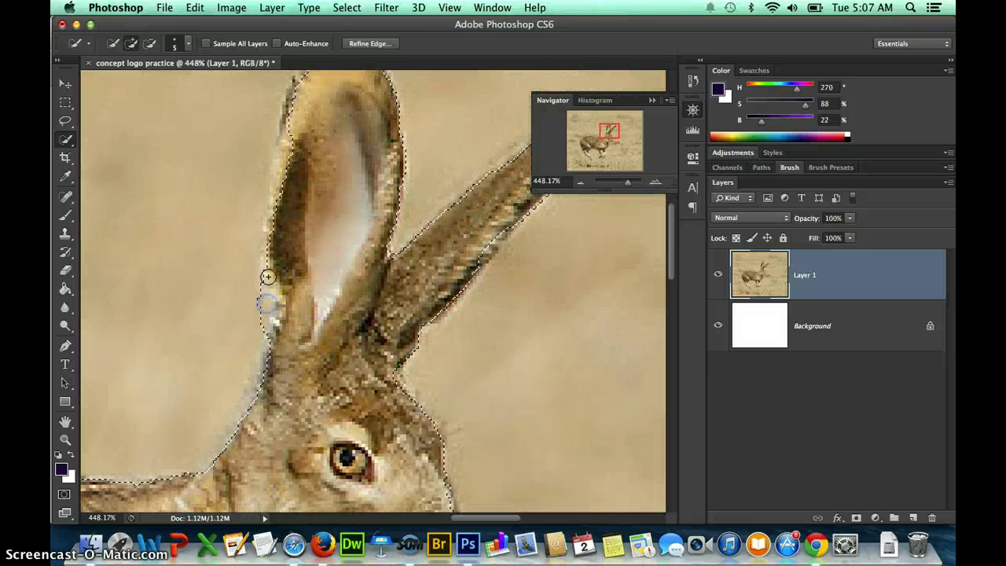
pyautogui.click(292, 325)
pyautogui.click(337, 204)
pyautogui.hotkey('ctrl', 'd')
pyautogui.moveTo(328, 249)
pyautogui.mouseDown()
pyautogui.moveTo(318, 325)
pyautogui.moveTo(239, 267)
pyautogui.moveTo(234, 247)
pyautogui.moveTo(416, 207)
pyautogui.moveTo(414, 187)
pyautogui.moveTo(425, 187)
pyautogui.moveTo(375, 226)
pyautogui.mouseUp()
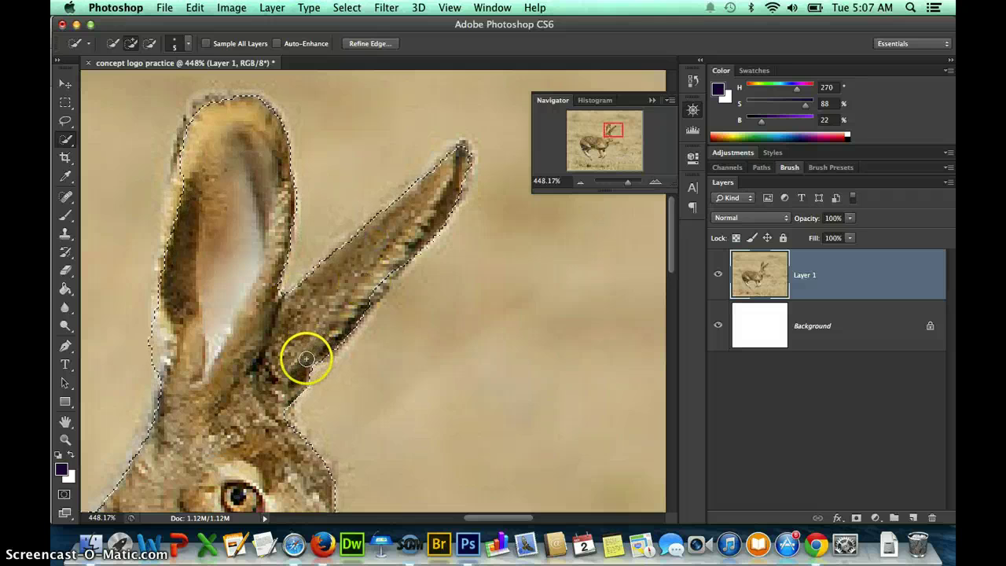
# Add the unselected light fur patch at the hare's tail, above the hind leg, to the selection.
pyautogui.moveTo(303, 330); pyautogui.dragTo(709, 53)
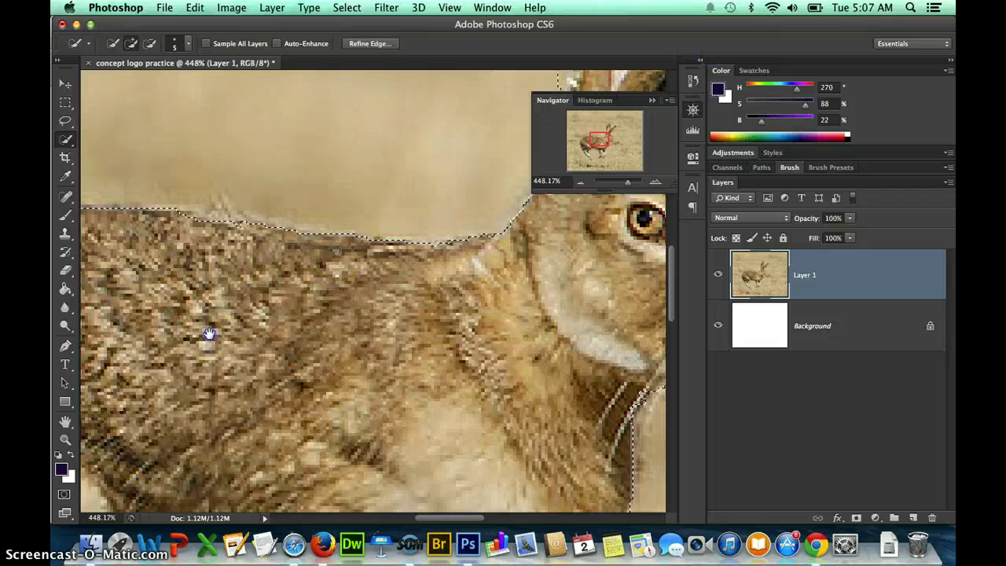
pyautogui.moveTo(208, 334); pyautogui.dragTo(549, 146)
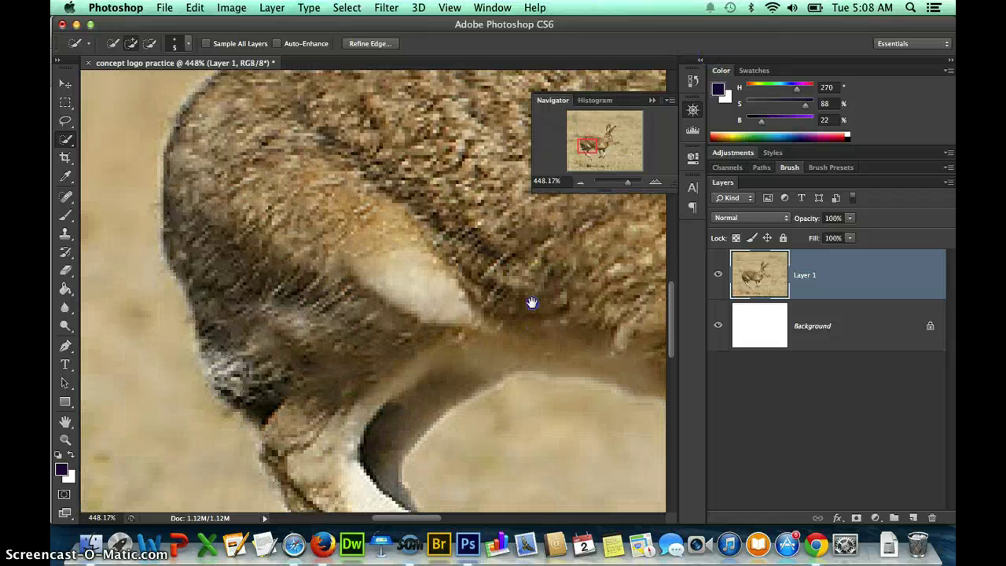
pyautogui.moveTo(531, 303); pyautogui.dragTo(565, 216)
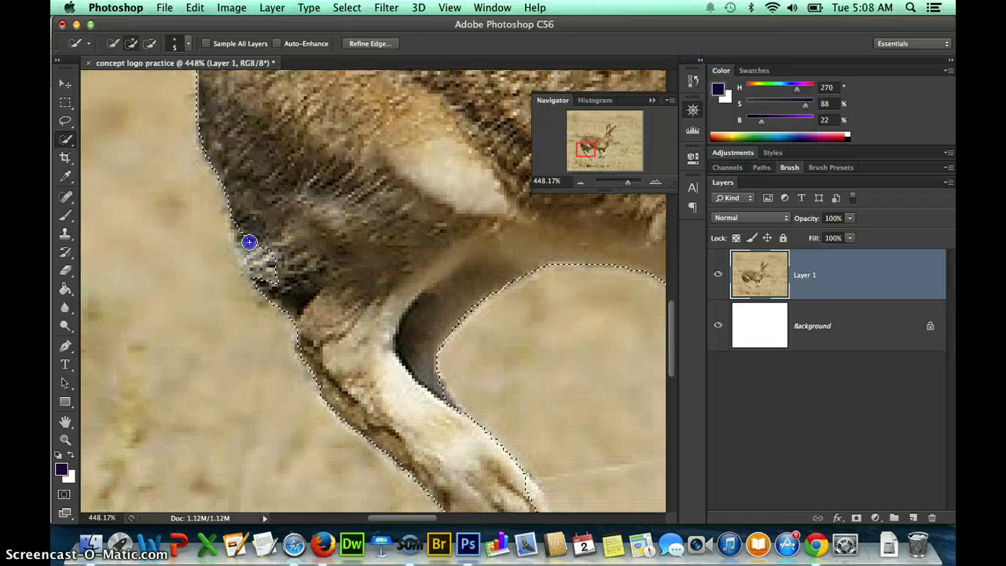
pyautogui.moveTo(248, 242); pyautogui.dragTo(270, 288)
# Add the missing front edge of the hare's hind paw to the selection.
pyautogui.click(420, 288)
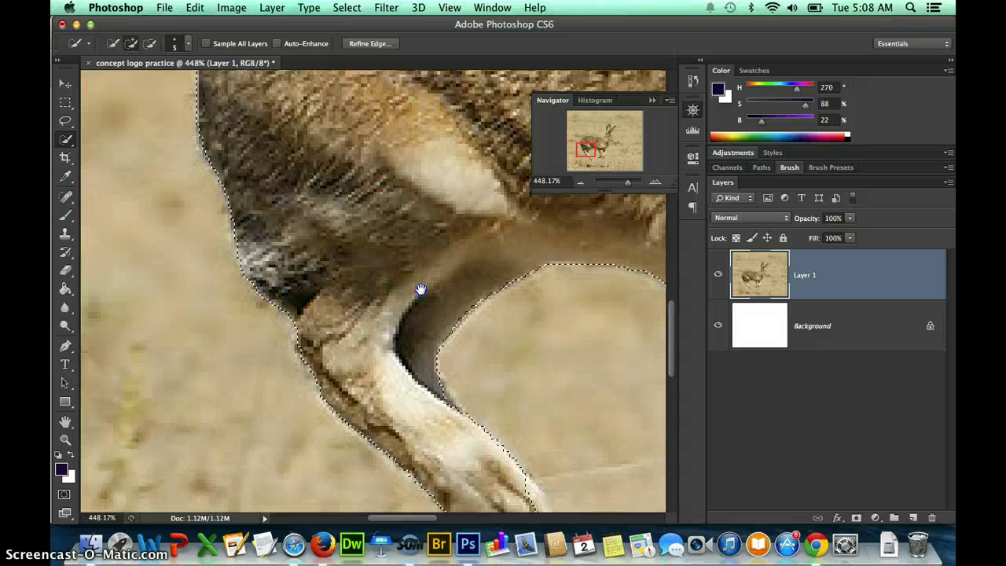
pyautogui.moveTo(421, 287); pyautogui.dragTo(267, 146)
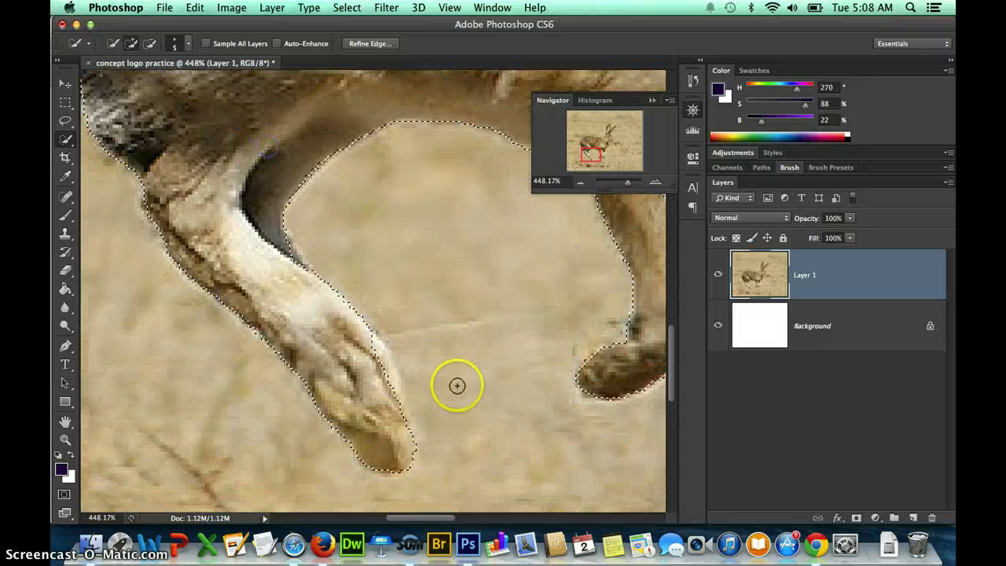
pyautogui.moveTo(378, 370); pyautogui.dragTo(386, 396)
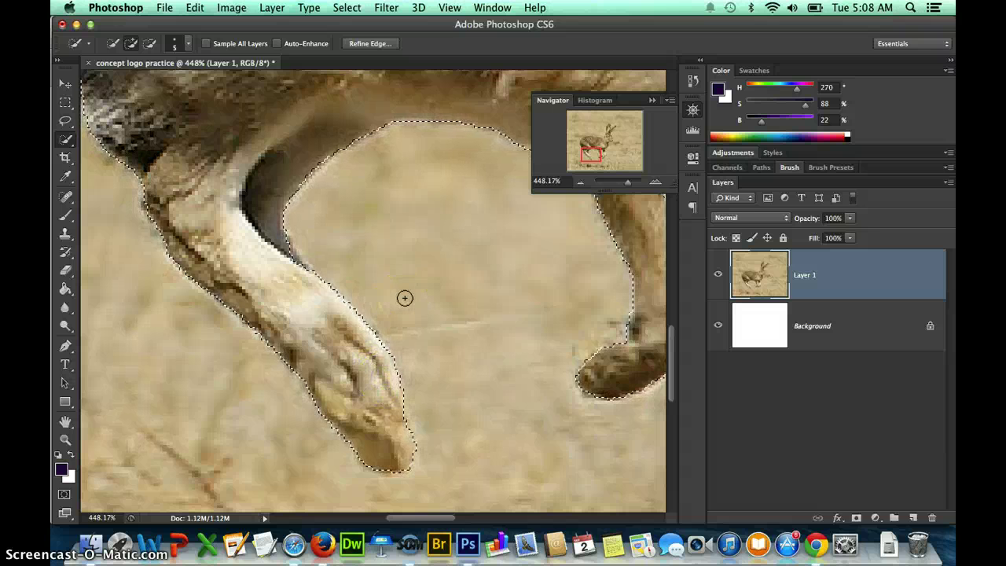
# Cut the selected hare onto its own layer and delete Layer 1 with the leftover photo background.
pyautogui.press('super+0')
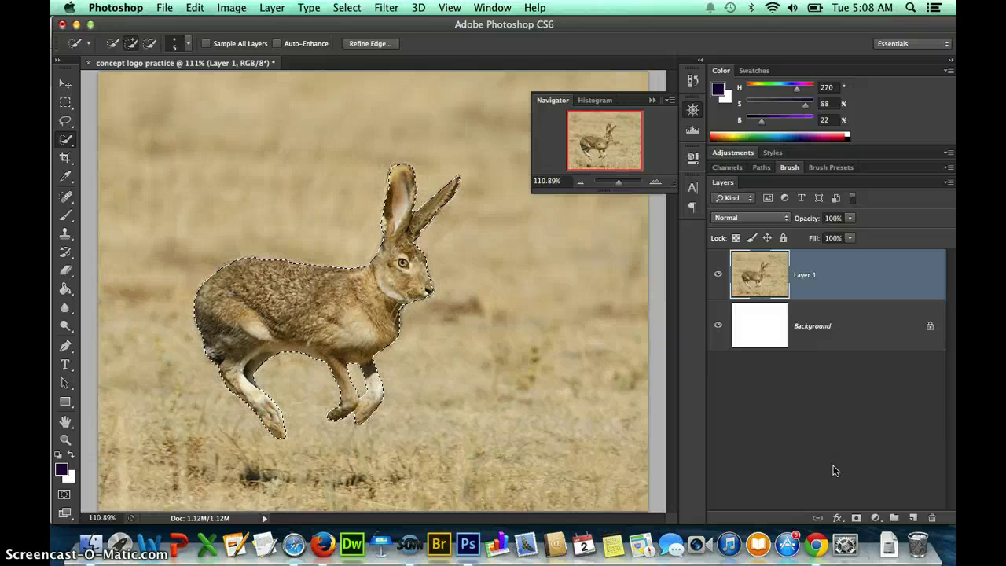
pyautogui.press('super+shift+j')
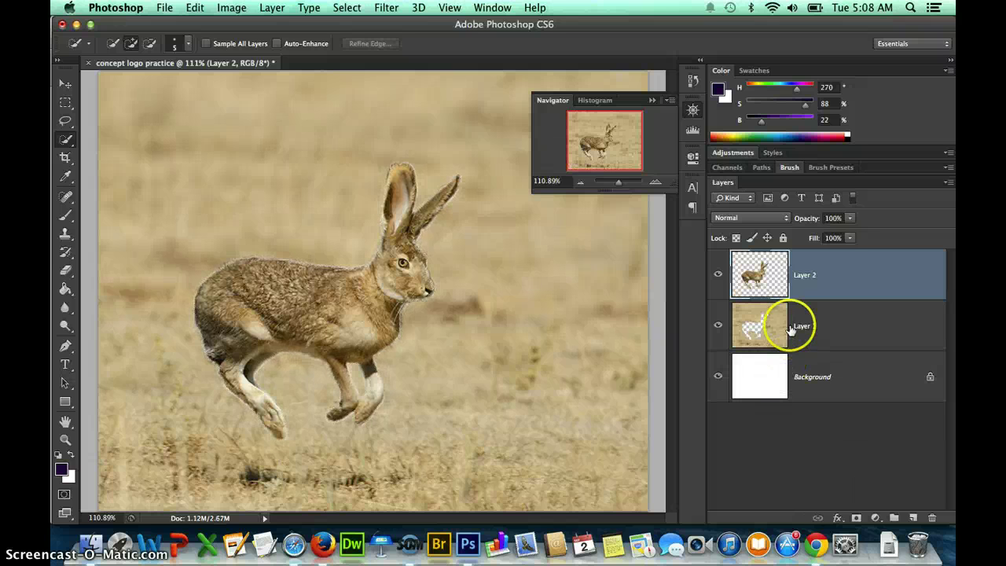
pyautogui.click(770, 272)
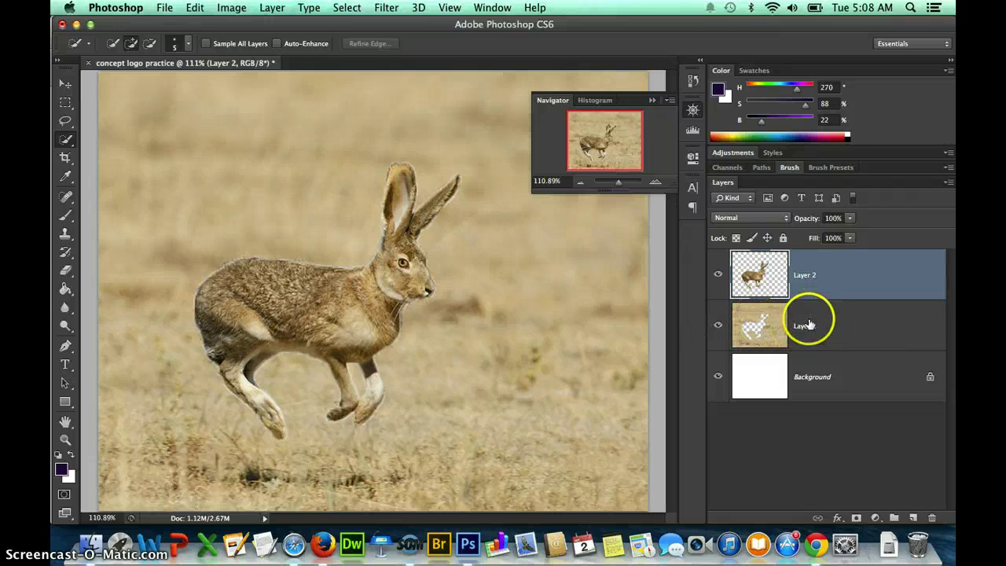
pyautogui.click(717, 325)
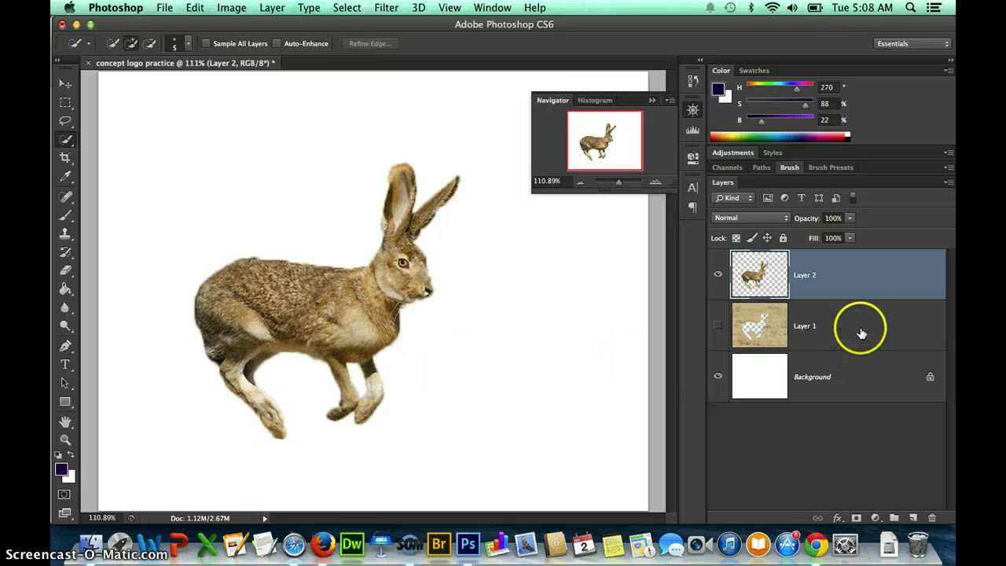
pyautogui.moveTo(864, 333); pyautogui.dragTo(930, 518)
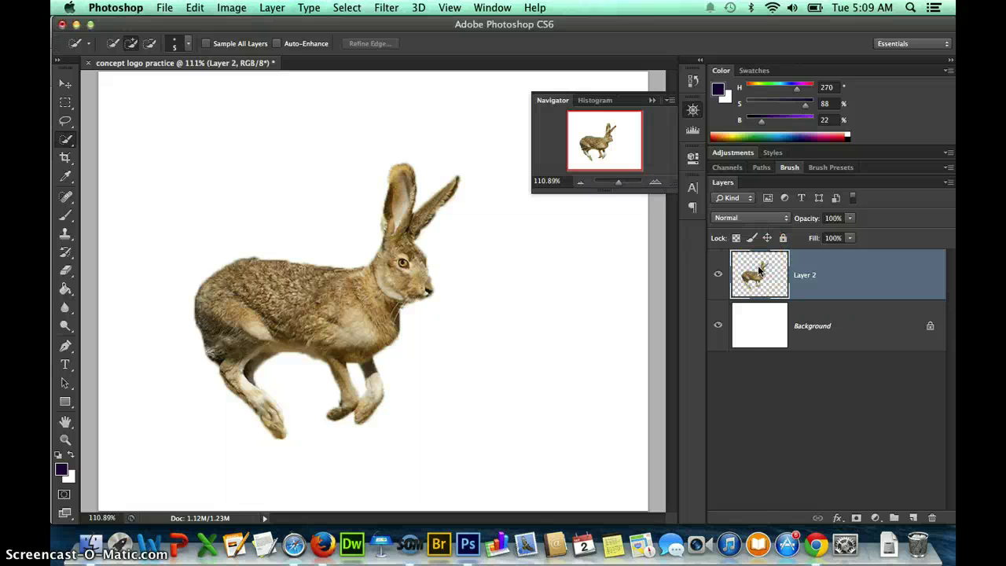
# Load the pixels of Layer 2 as a selection around the hare.
pyautogui.rightClick(758, 270)
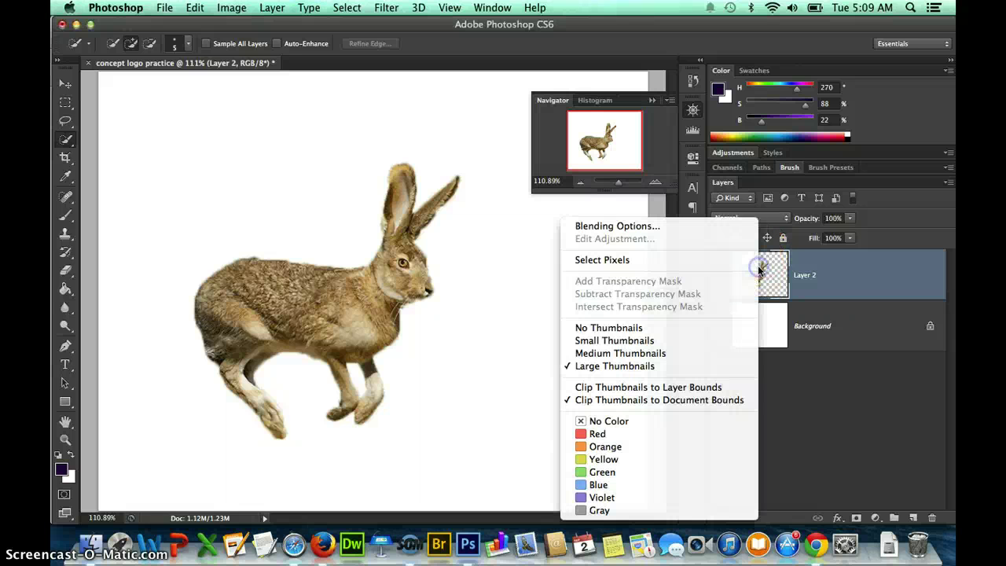
pyautogui.click(612, 263)
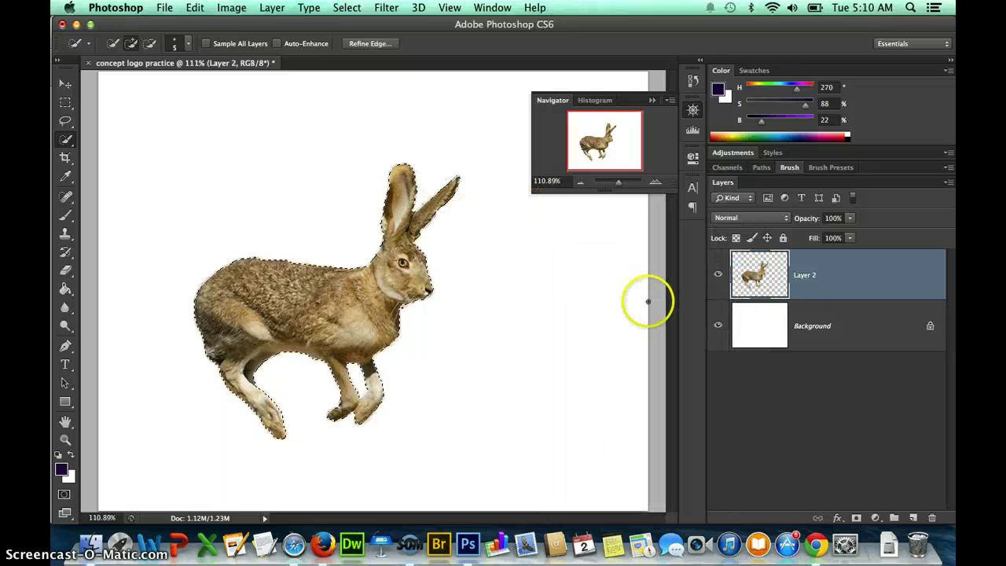
pyautogui.click(763, 279)
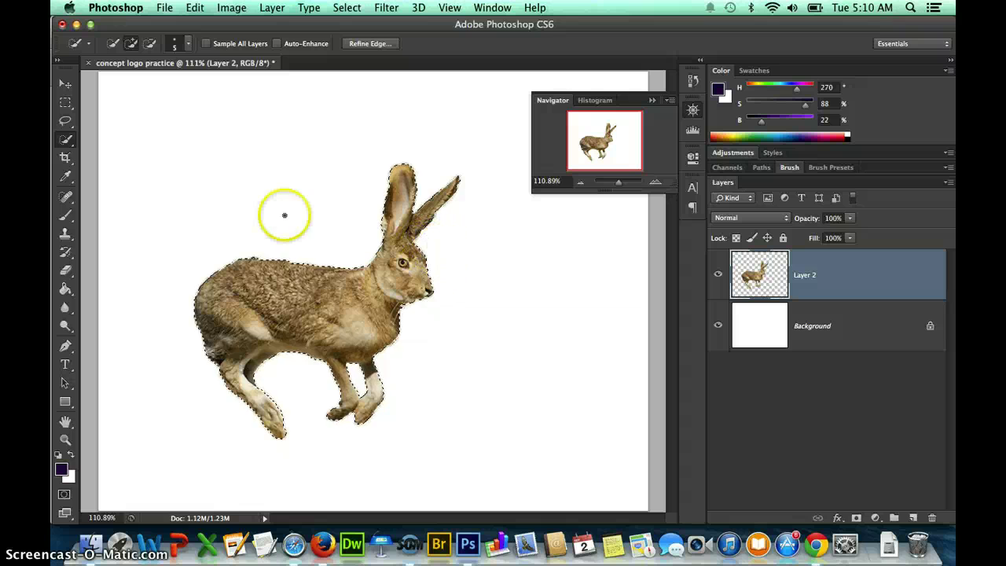
# Select only the stray pale patch beside the base of the upright ear, delete it, and clear the selection.
pyautogui.moveTo(618, 182); pyautogui.dragTo(623, 181)
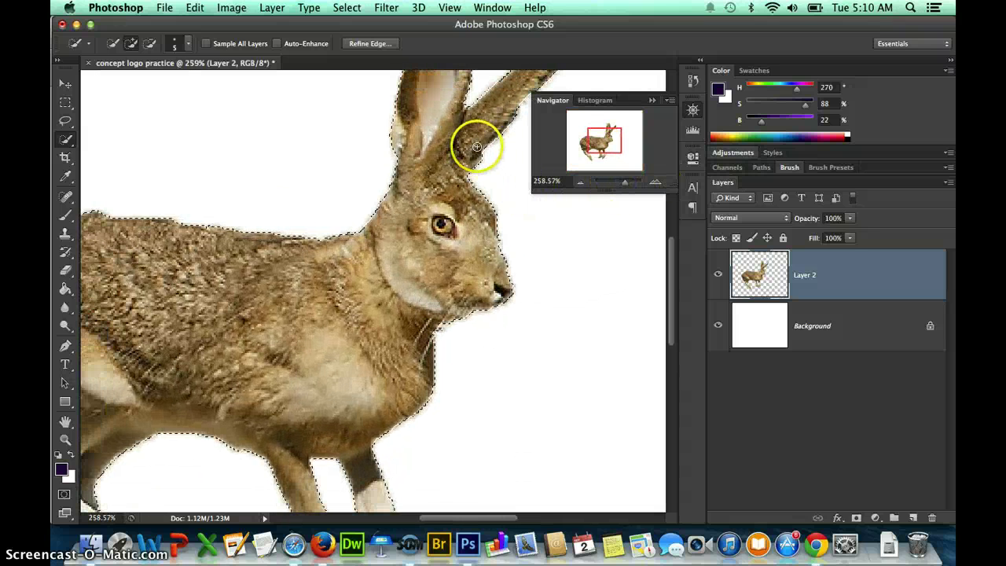
pyautogui.moveTo(476, 146)
pyautogui.mouseDown()
pyautogui.moveTo(442, 144)
pyautogui.moveTo(445, 152)
pyautogui.moveTo(526, 125)
pyautogui.mouseUp()
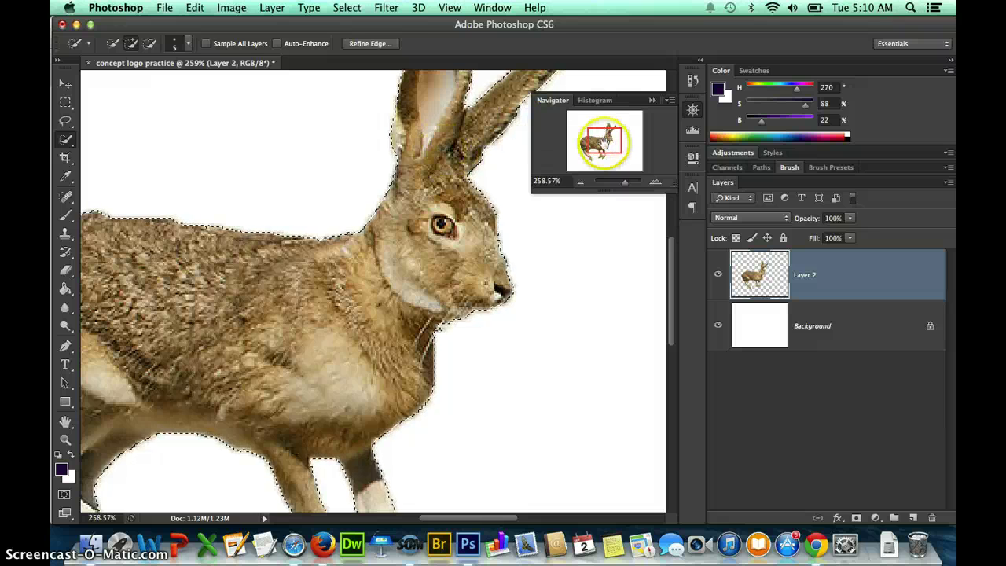
pyautogui.moveTo(602, 142)
pyautogui.mouseDown()
pyautogui.moveTo(604, 128)
pyautogui.moveTo(617, 132)
pyautogui.moveTo(613, 140)
pyautogui.mouseUp()
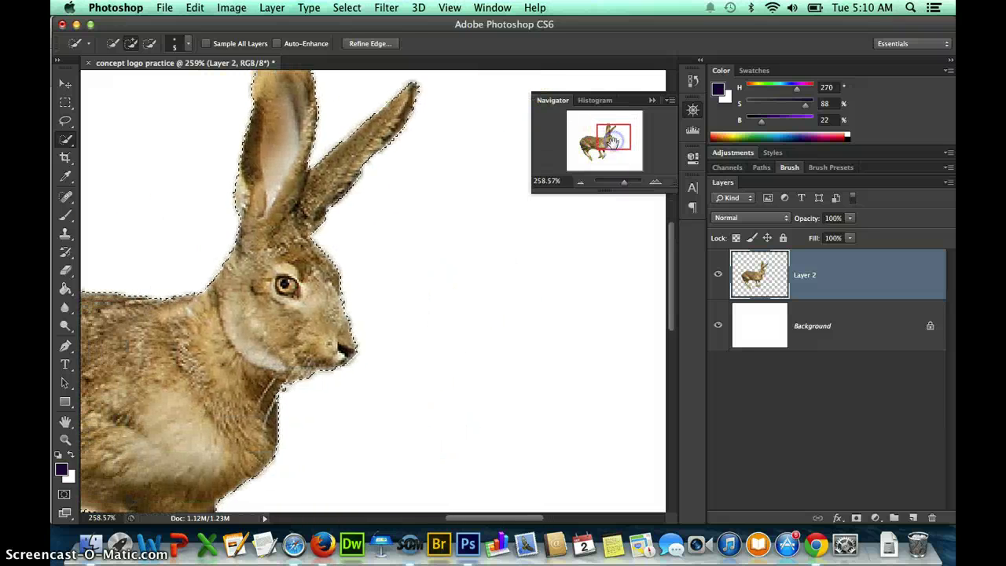
pyautogui.moveTo(619, 182); pyautogui.dragTo(629, 186)
pyautogui.moveTo(605, 136); pyautogui.dragTo(611, 135)
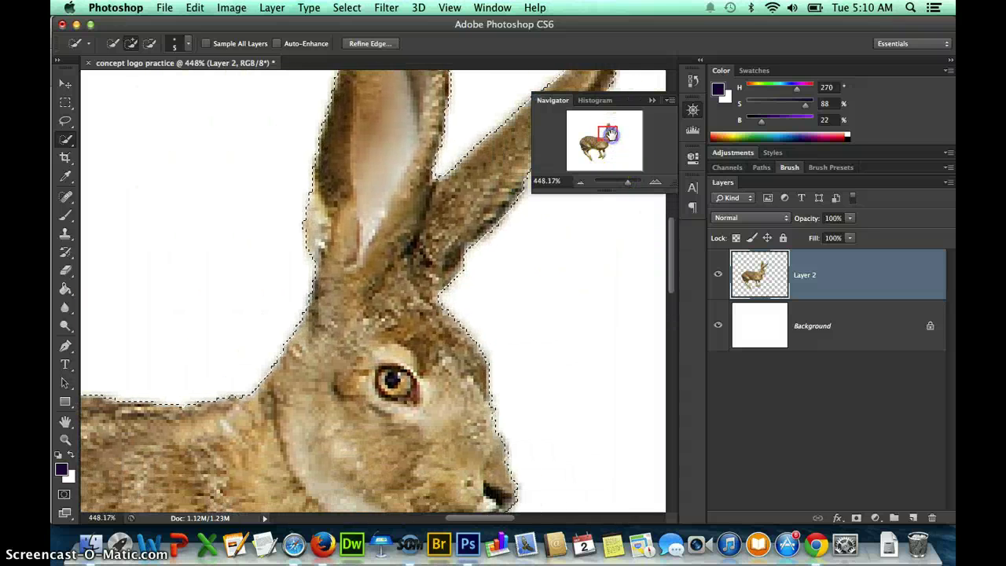
pyautogui.click(386, 243)
pyautogui.click(317, 223)
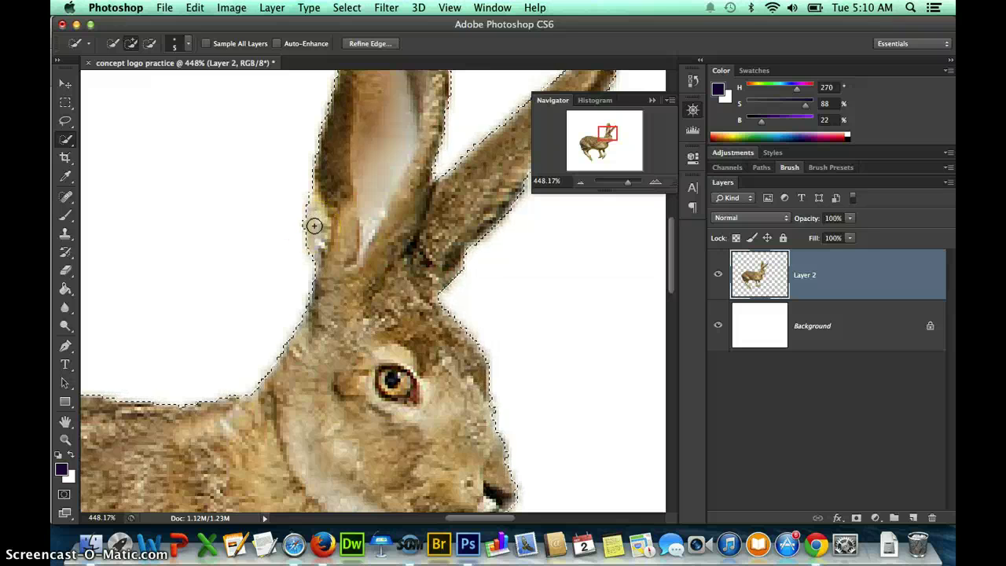
pyautogui.press('super+d')
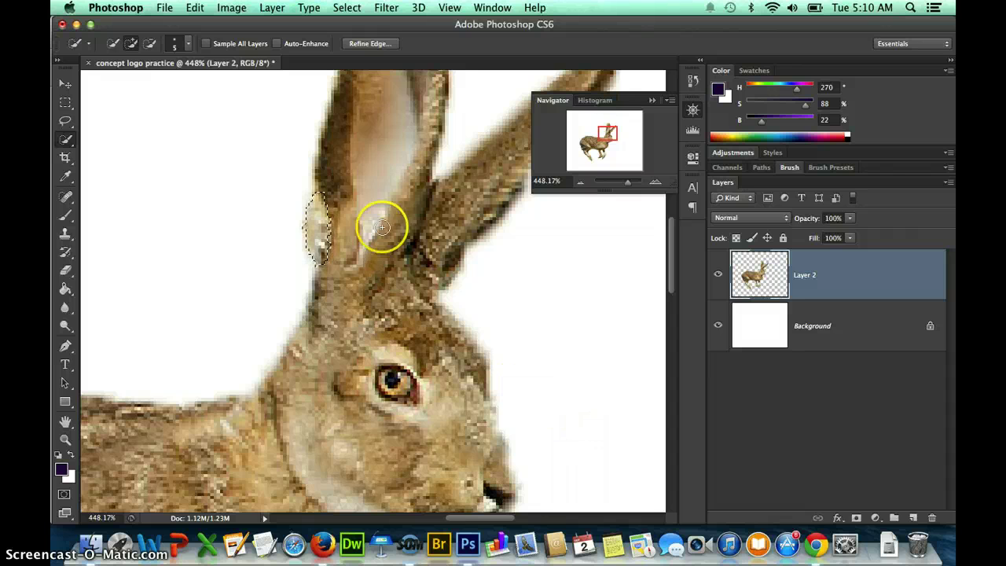
pyautogui.click(558, 418)
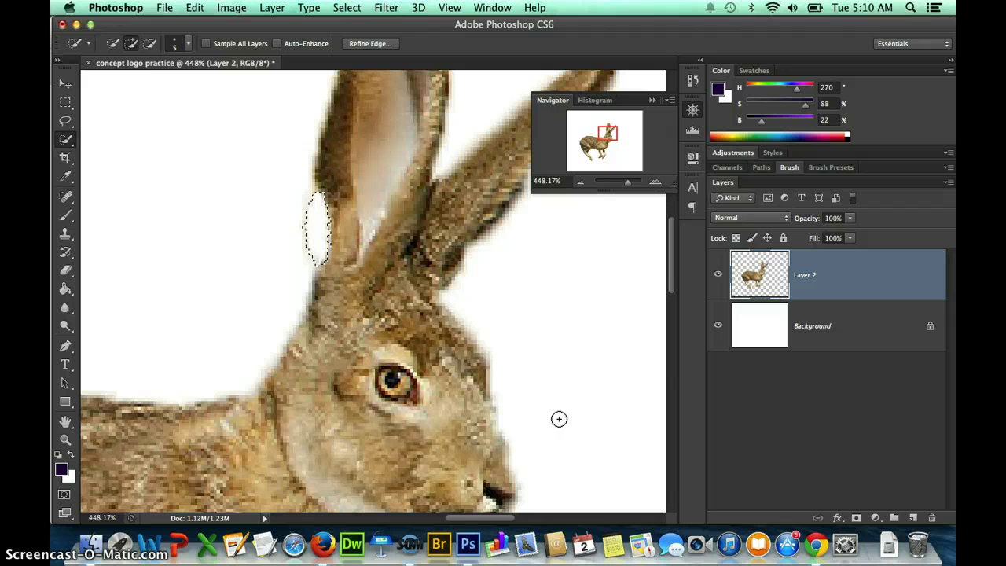
pyautogui.click(209, 292)
pyautogui.click(288, 256)
pyautogui.click(232, 276)
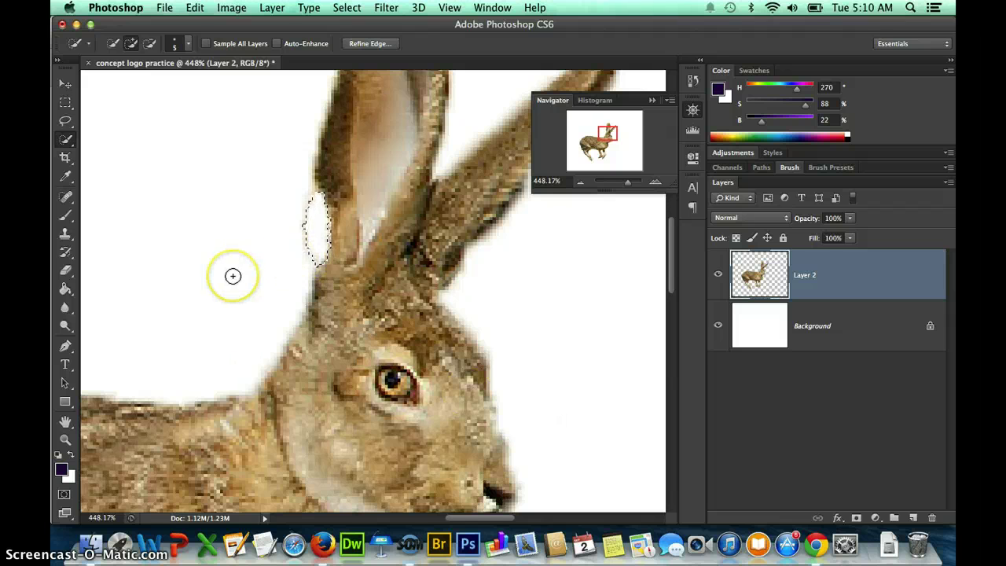
pyautogui.press('super+d')
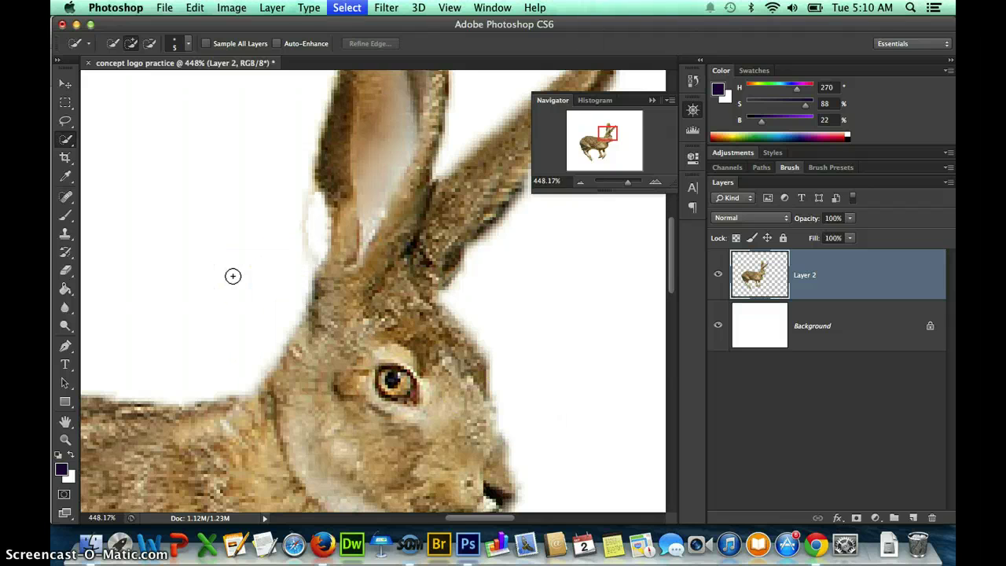
# Hide the Background layer to view the hare cutout against transparency.
pyautogui.click(233, 207)
pyautogui.click(266, 221)
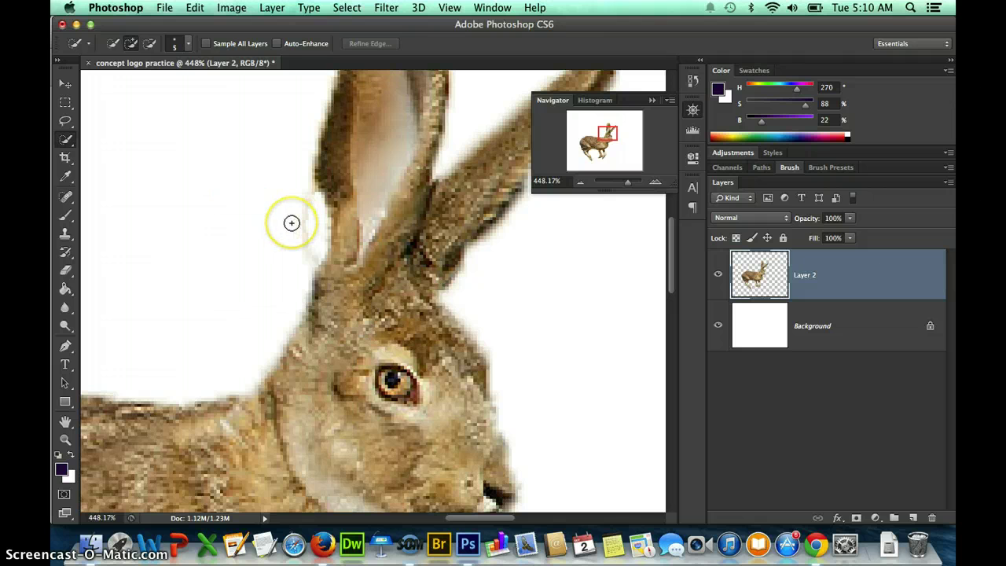
pyautogui.click(717, 325)
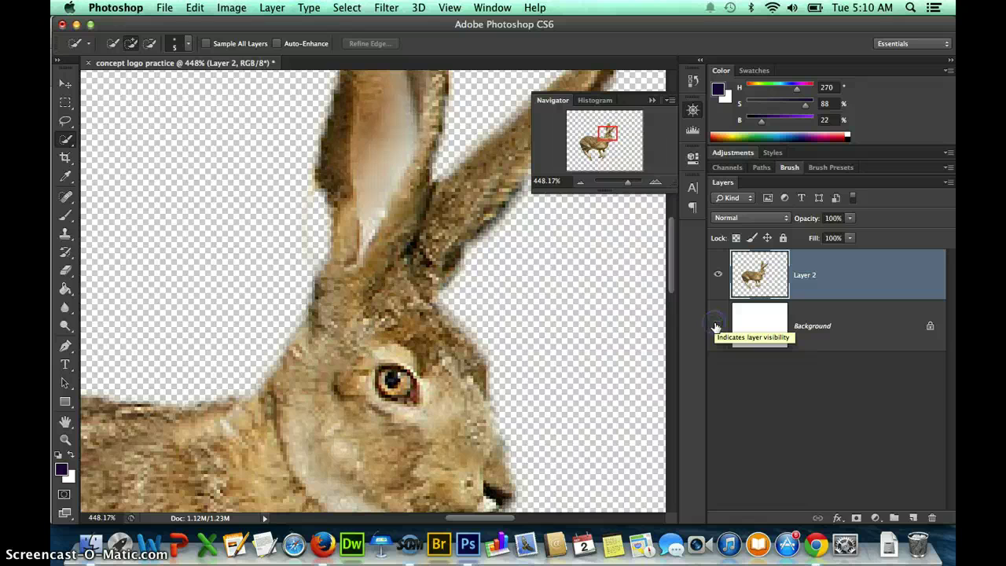
# Show the Background layer and erase the leftover pale patch beside the upright ear's base with a 45 px Eraser.
pyautogui.click(716, 325)
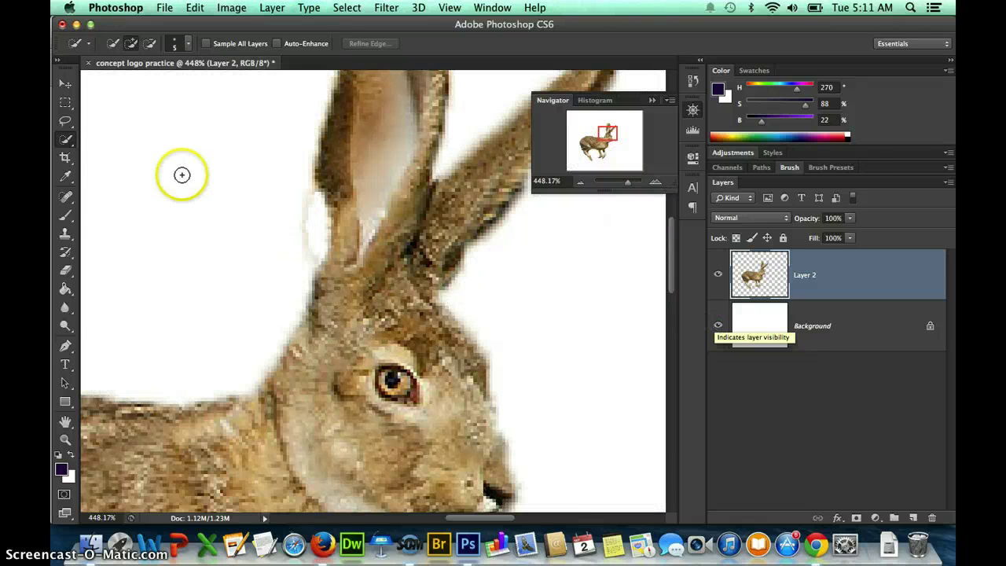
pyautogui.click(66, 271)
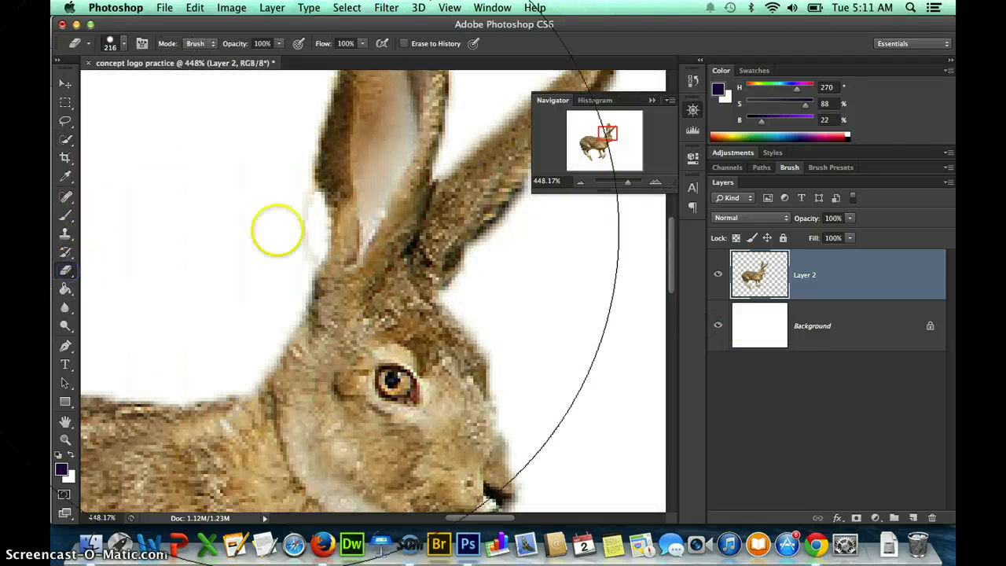
pyautogui.press('[')
pyautogui.press('[')
pyautogui.press('[')
pyautogui.press('[')
pyautogui.press('[')
pyautogui.press('[')
pyautogui.press('[')
pyautogui.press('[')
pyautogui.press('[')
pyautogui.press('[')
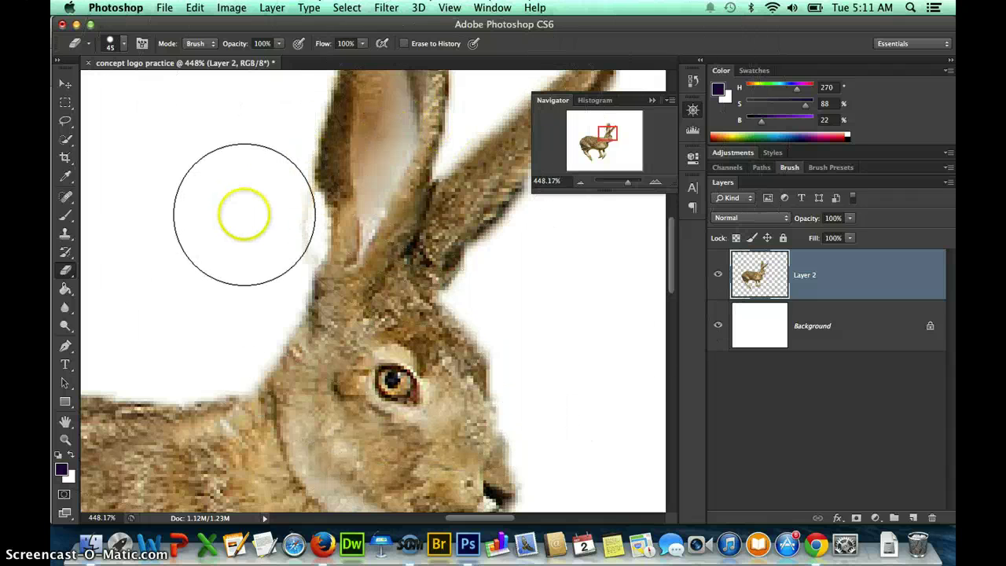
pyautogui.click(253, 231)
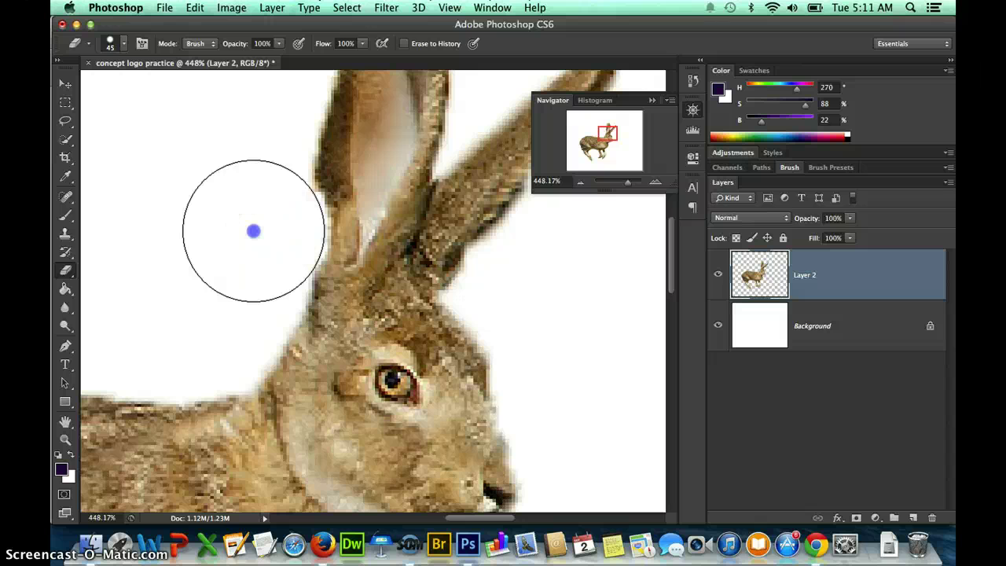
pyautogui.click(170, 243)
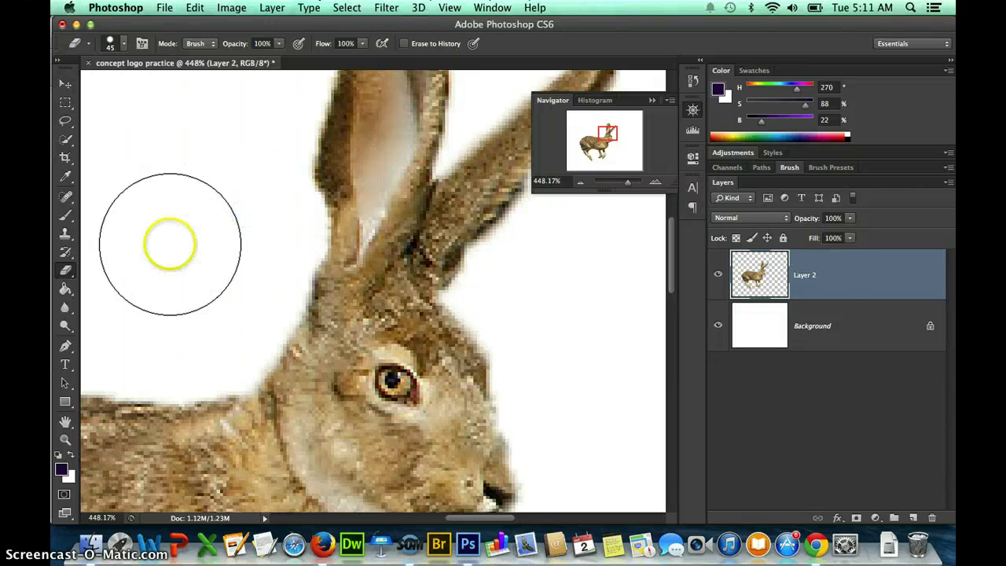
# Load the pixels of Layer 2 as a selection around the whole hare.
pyautogui.press('super+minus')
pyautogui.press('super+minus')
pyautogui.press('super+minus')
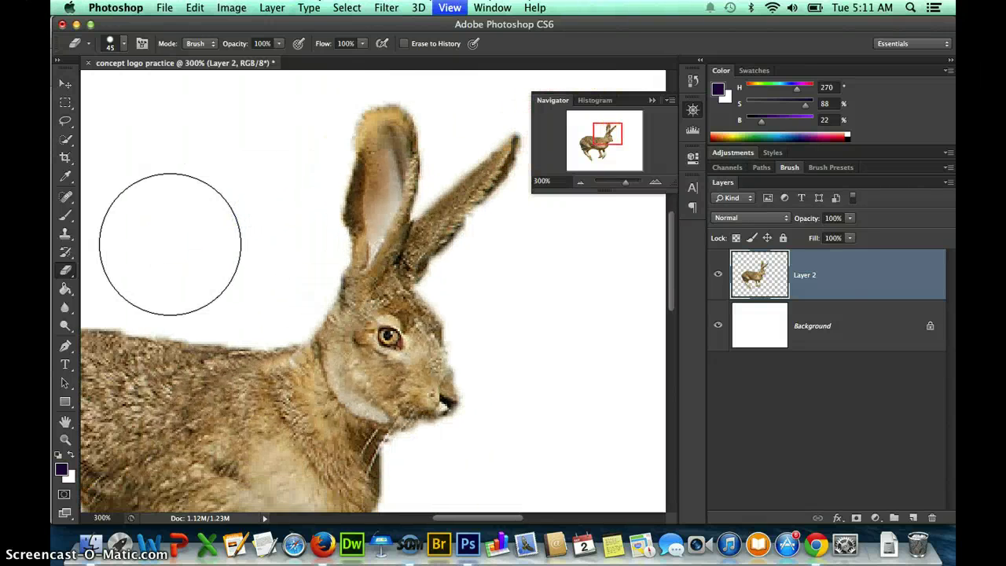
pyautogui.click(713, 308)
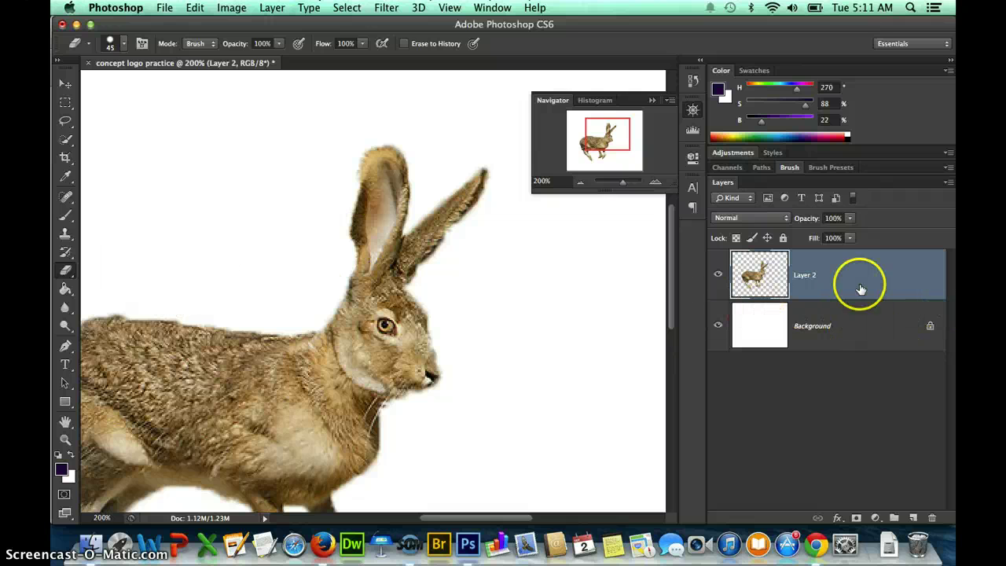
pyautogui.rightClick(752, 281)
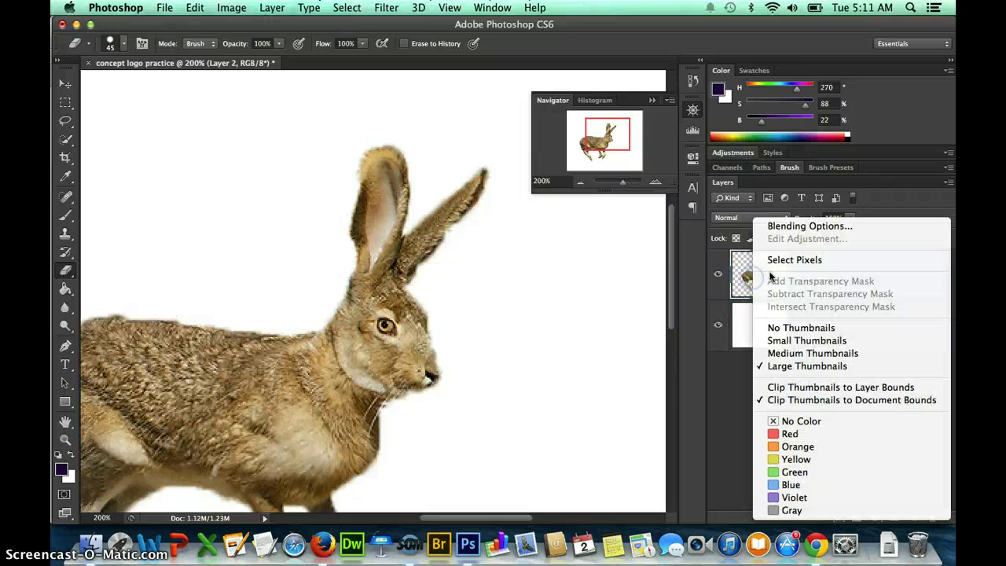
pyautogui.click(778, 259)
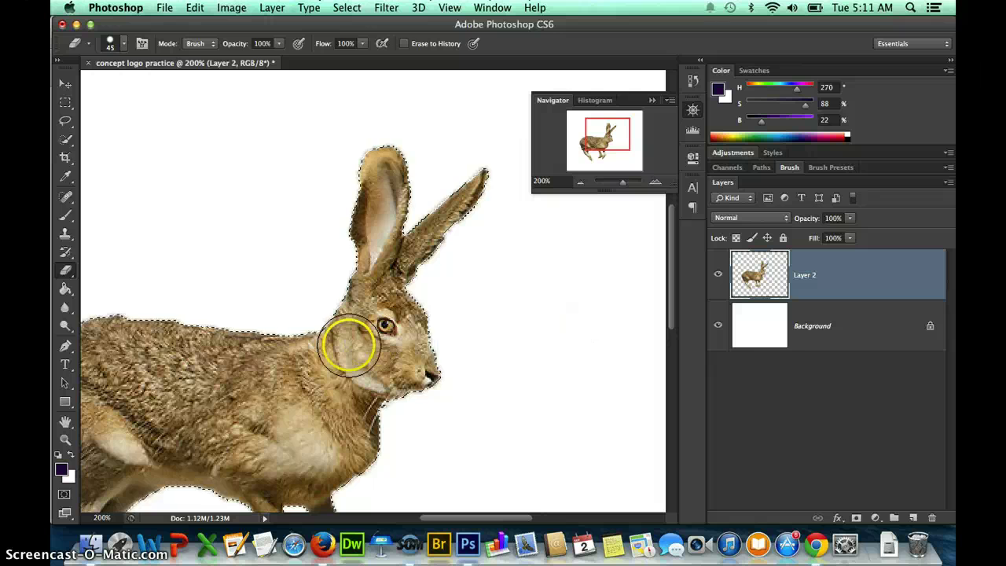
pyautogui.click(614, 187)
pyautogui.moveTo(615, 153); pyautogui.dragTo(611, 148)
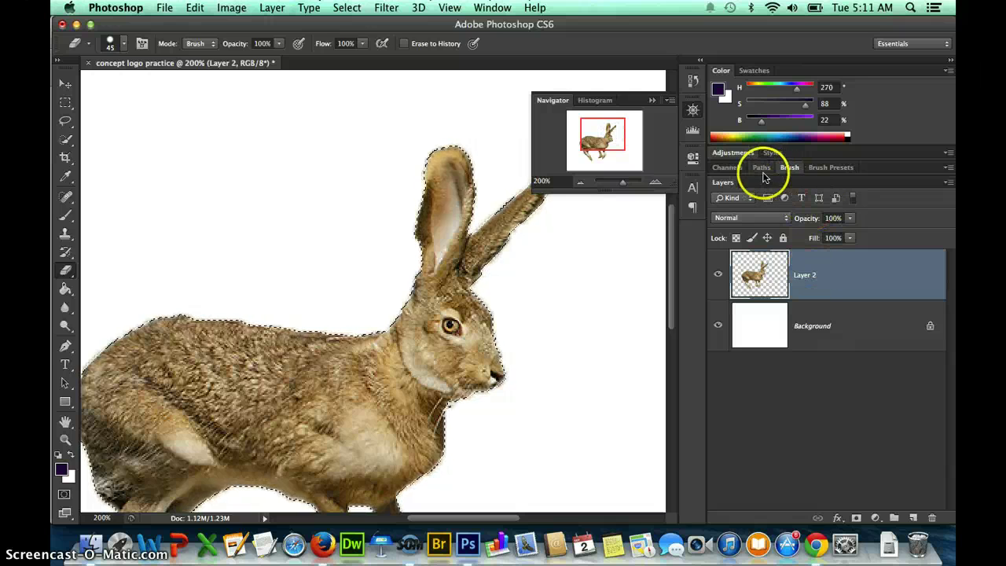
# Show the Paths panel and detach it as an expanded floating panel over the canvas.
pyautogui.click(486, 7)
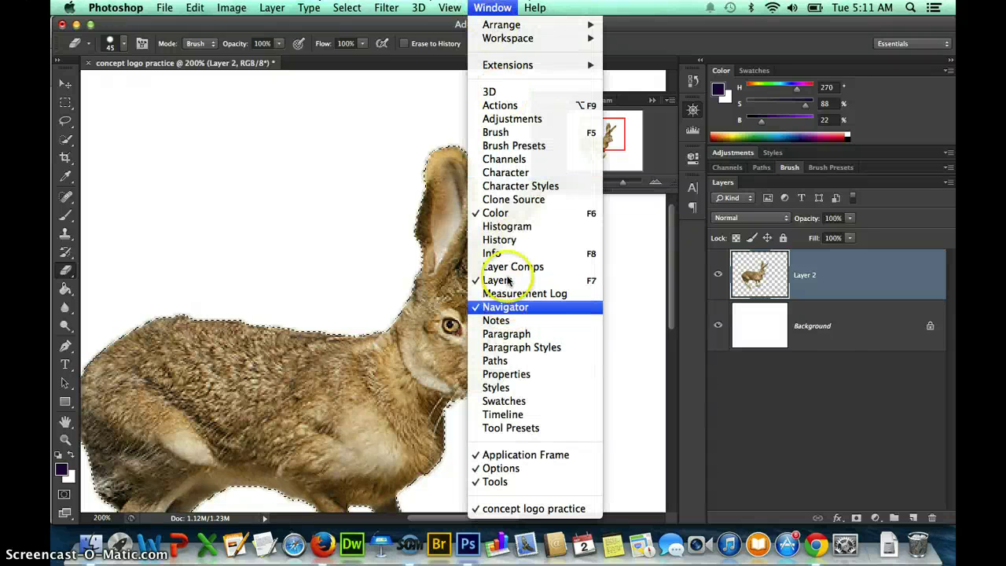
pyautogui.click(493, 361)
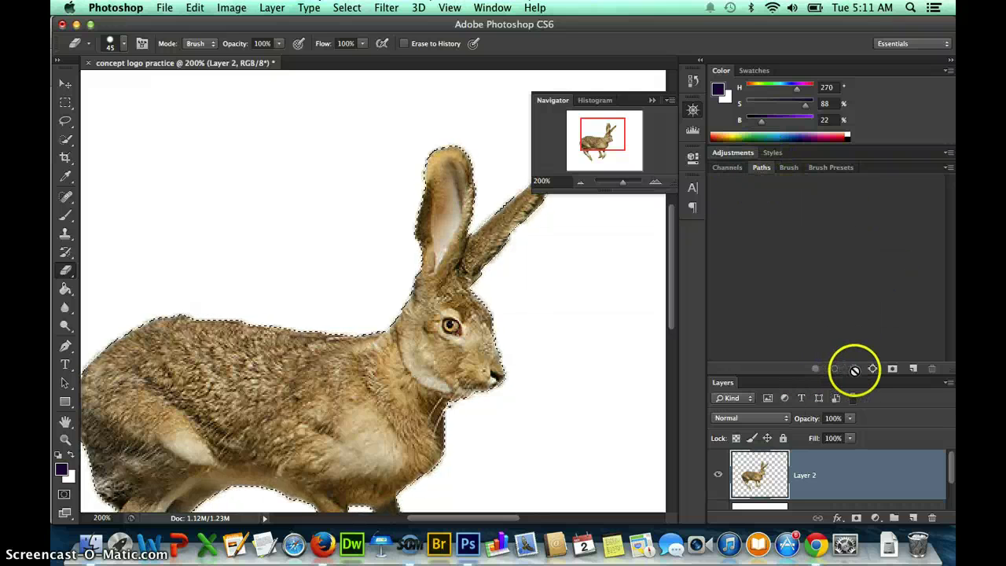
pyautogui.click(759, 170)
pyautogui.moveTo(761, 171)
pyautogui.mouseDown()
pyautogui.moveTo(790, 303)
pyautogui.moveTo(804, 287)
pyautogui.moveTo(759, 176)
pyautogui.moveTo(789, 187)
pyautogui.mouseUp()
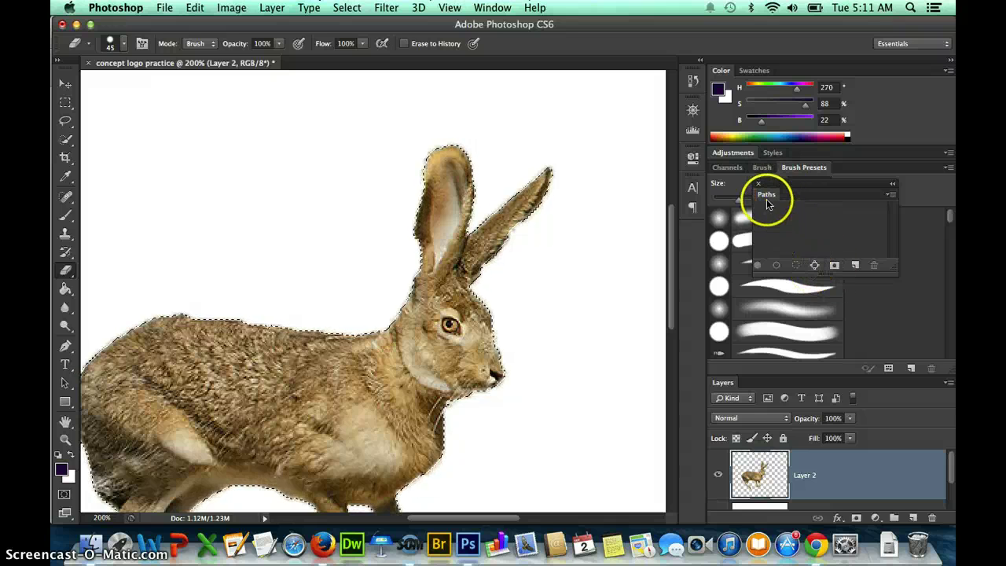
pyautogui.click(766, 198)
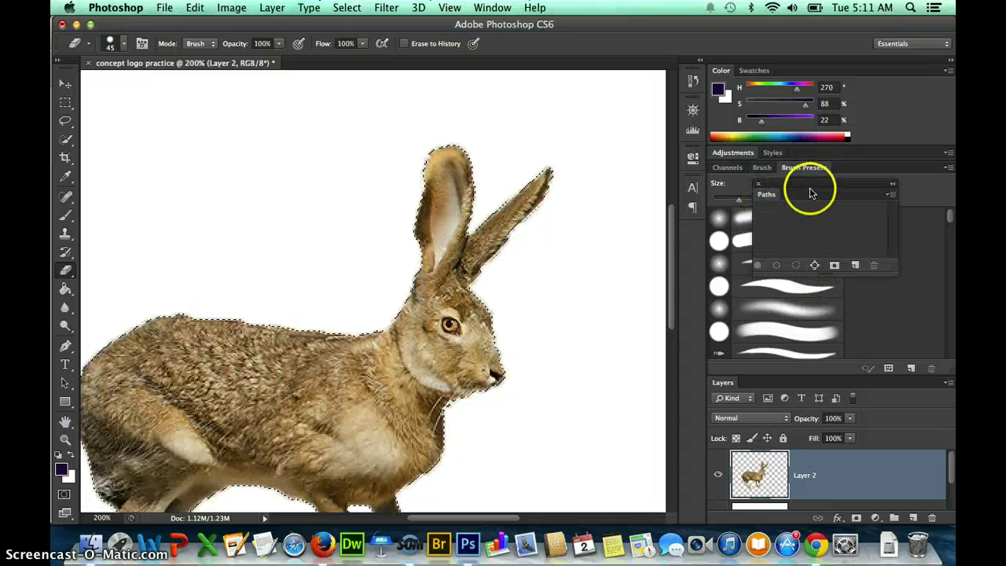
pyautogui.doubleClick(808, 189)
pyautogui.click(767, 198)
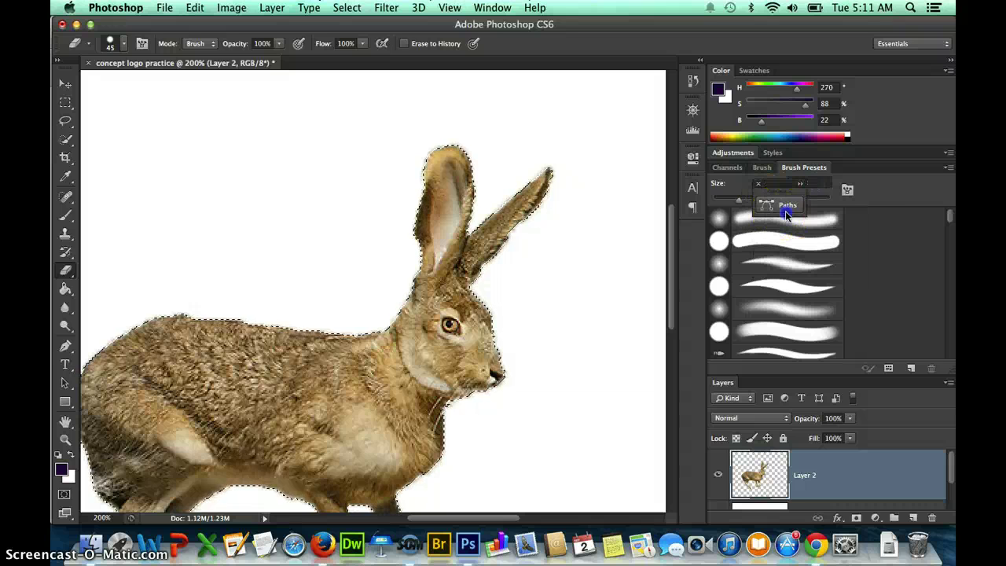
pyautogui.moveTo(665, 196); pyautogui.dragTo(592, 167)
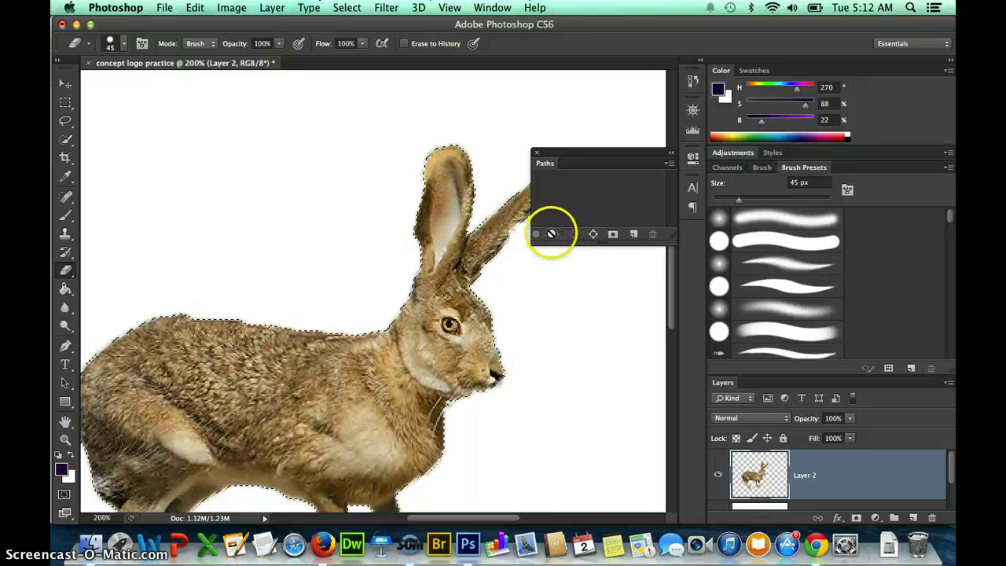
# Convert the hare selection into a work path and set the Paths panel thumbnails to the largest size.
pyautogui.click(595, 234)
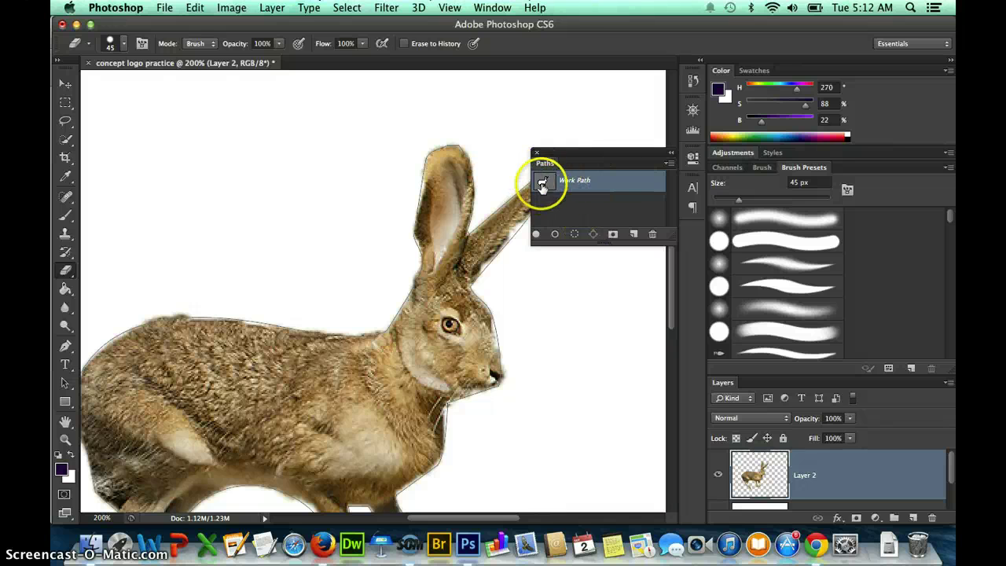
pyautogui.click(667, 165)
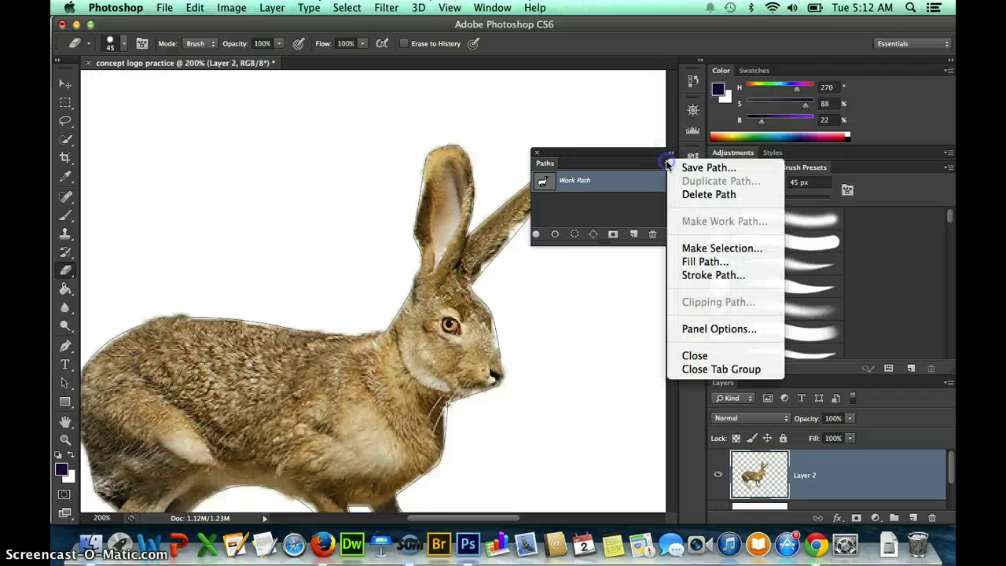
pyautogui.click(691, 330)
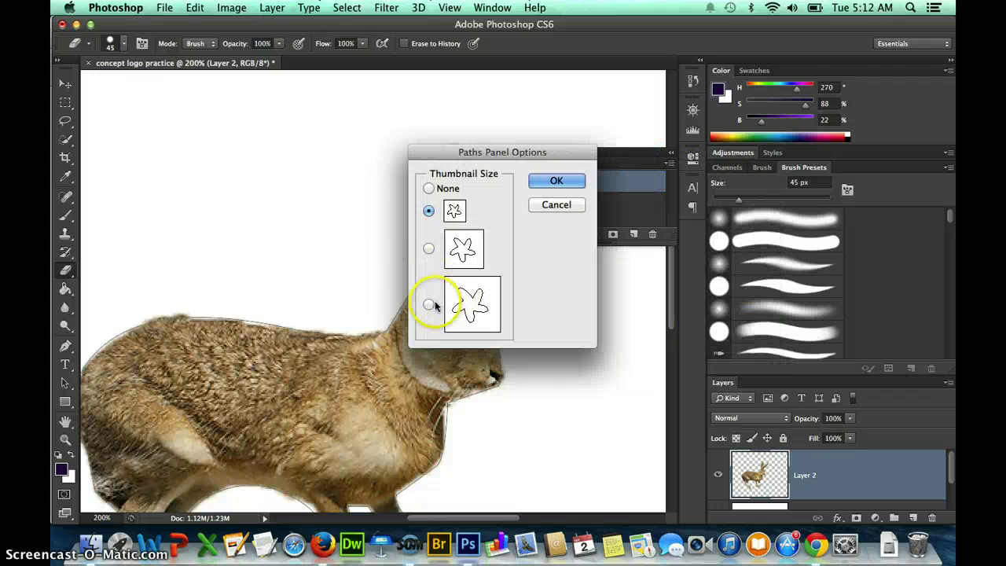
pyautogui.click(427, 307)
pyautogui.click(552, 181)
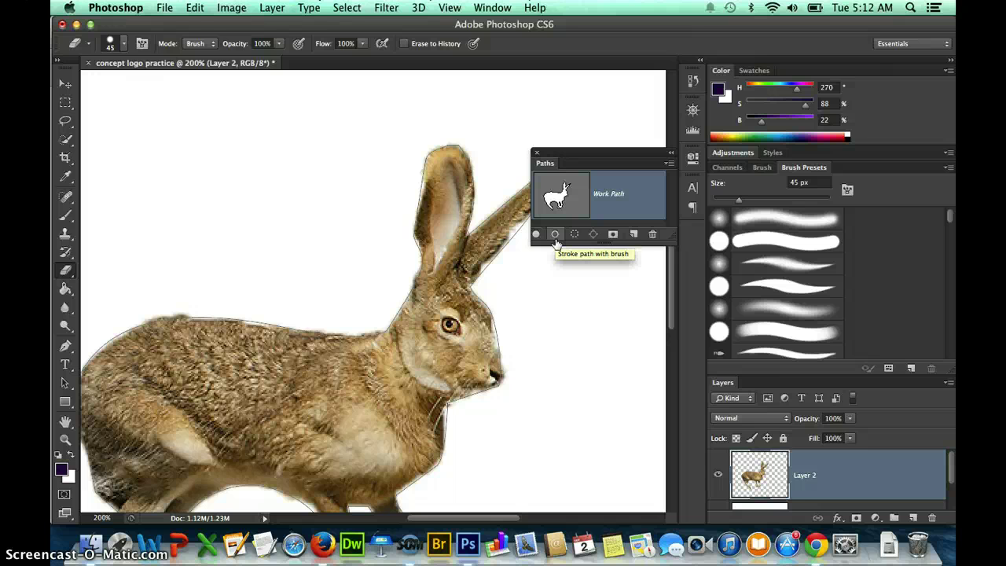
# Fill the hare's work path with the dark purple foreground color and dock the Paths panel beneath the Color panel.
pyautogui.click(573, 233)
pyautogui.click(613, 233)
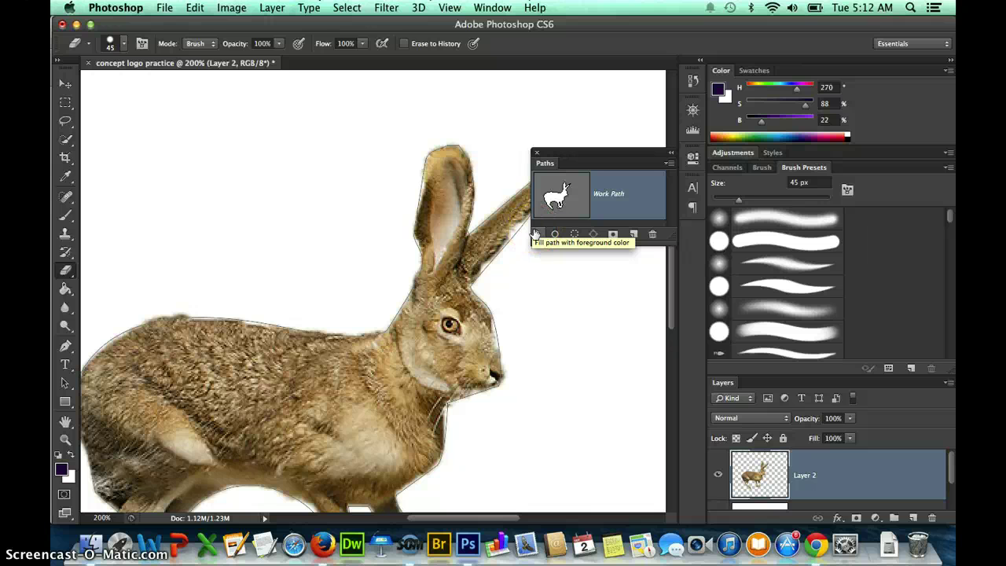
pyautogui.click(61, 476)
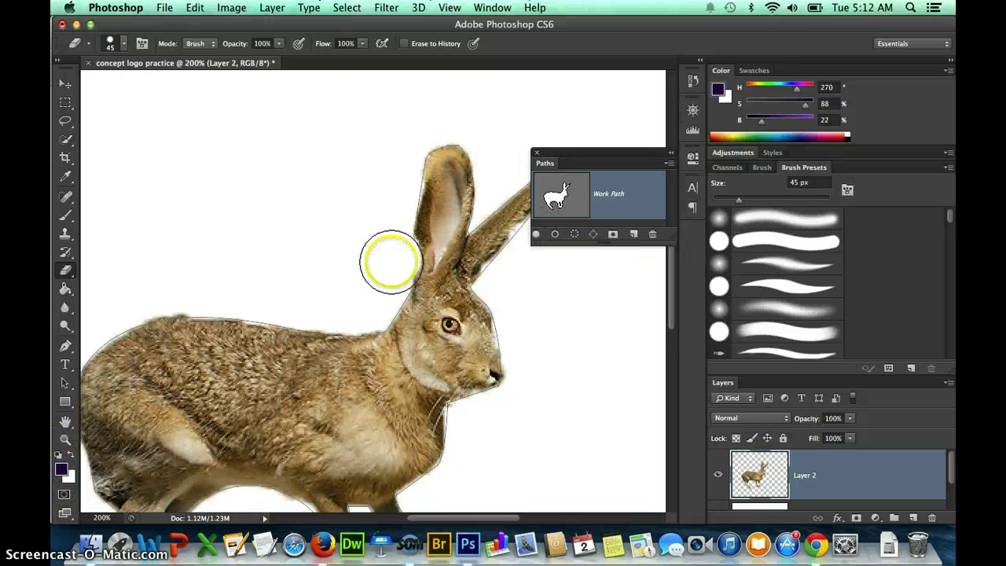
pyautogui.click(535, 234)
pyautogui.moveTo(587, 159); pyautogui.dragTo(786, 149)
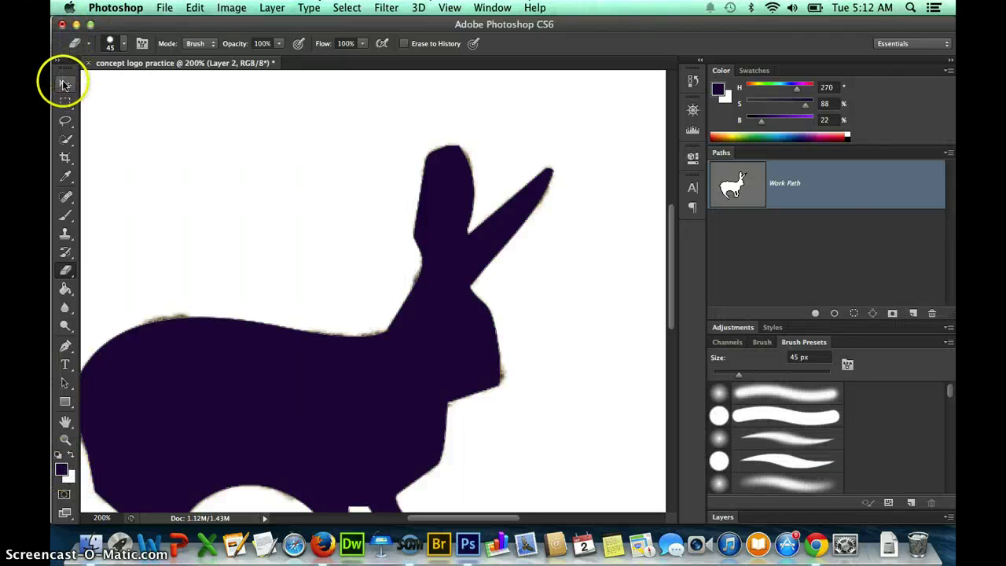
# Switch the toolbox to two columns and float the expanded Layers panel over the canvas.
pyautogui.click(59, 61)
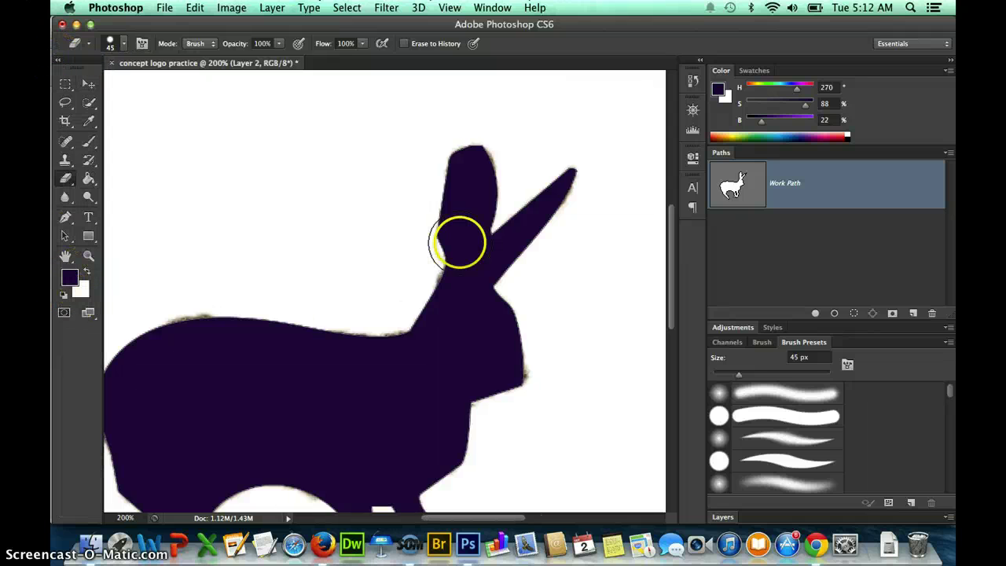
pyautogui.press('super+0')
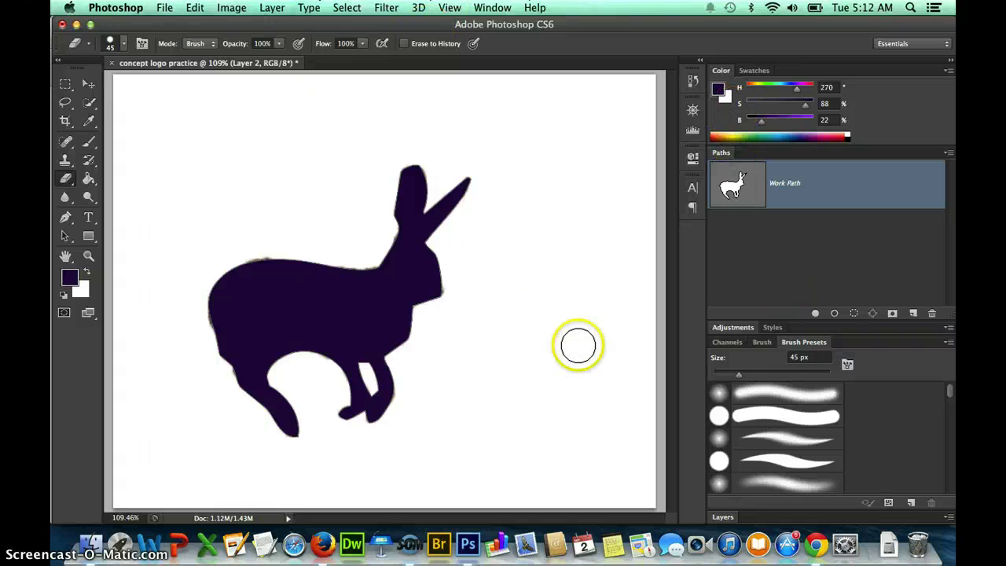
pyautogui.moveTo(712, 501); pyautogui.dragTo(550, 154)
pyautogui.doubleClick(590, 153)
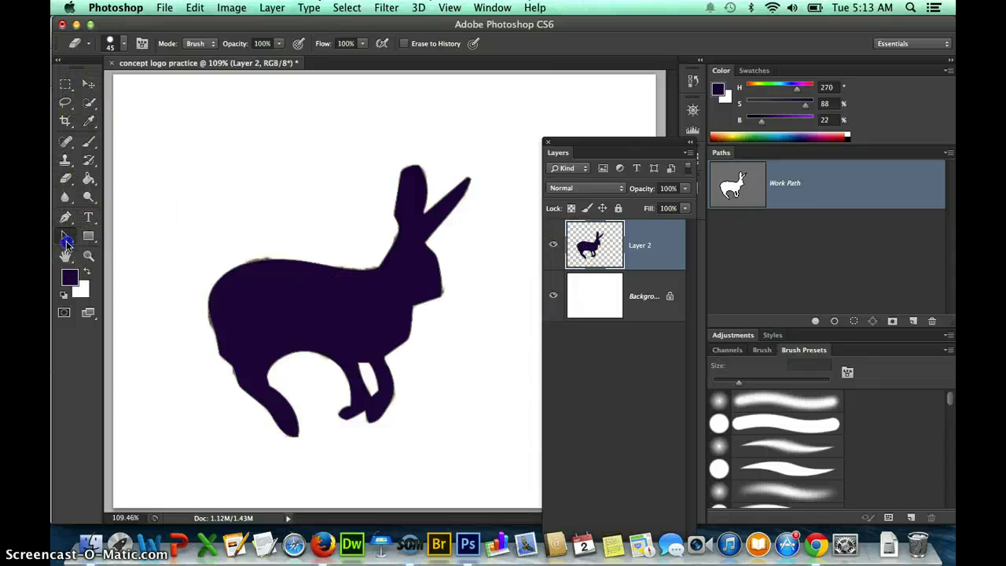
# Pull the work path outline off the hare silhouette with the Path Selection tool and delete the path.
pyautogui.click(66, 238)
pyautogui.moveTo(225, 291); pyautogui.dragTo(148, 234)
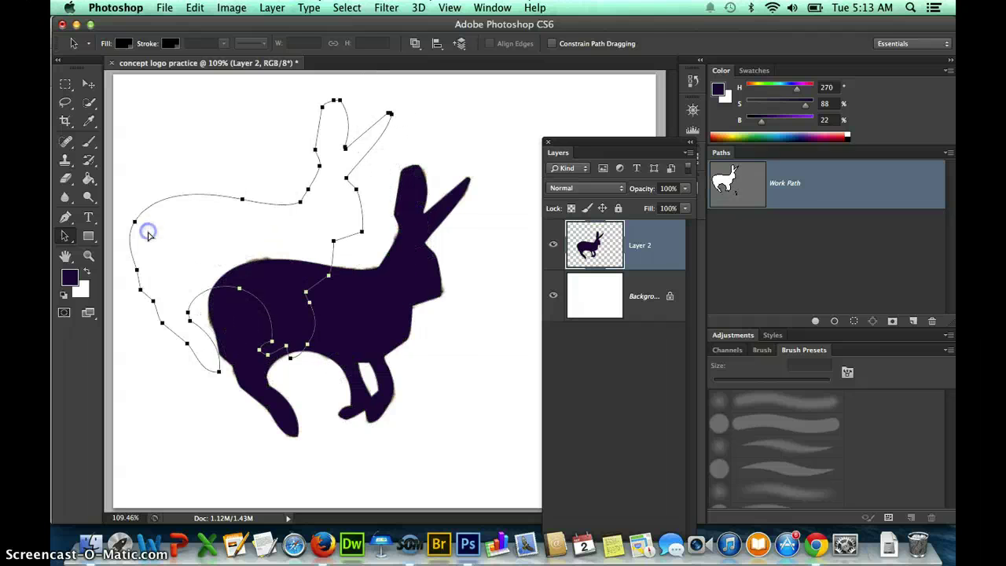
pyautogui.click(303, 259)
pyautogui.press('BackSpace')
pyautogui.press('BackSpace')
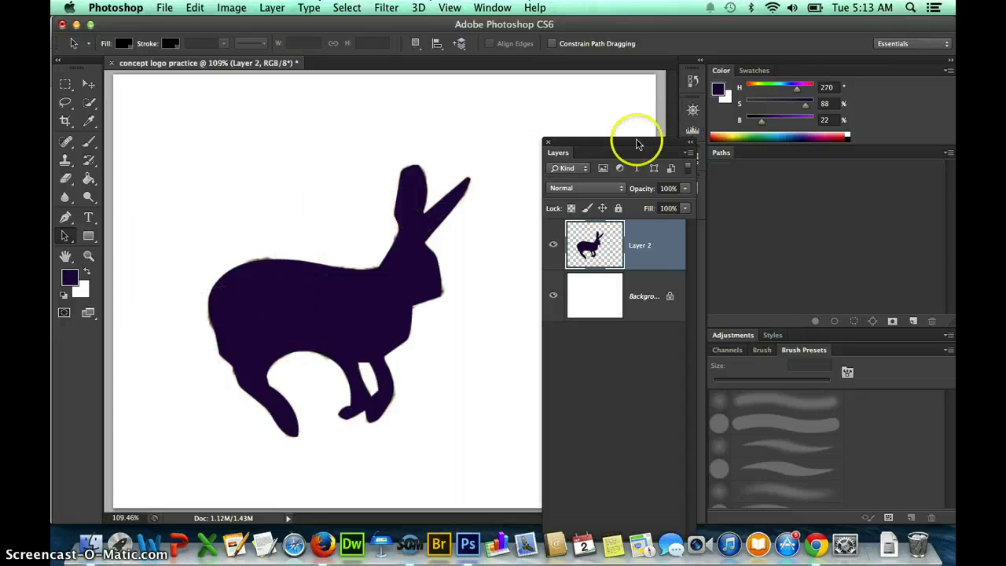
# Move the floating Layers panel off the canvas so the document area is unobstructed.
pyautogui.moveTo(637, 144); pyautogui.dragTo(739, 139)
pyautogui.moveTo(916, 46); pyautogui.dragTo(810, 82)
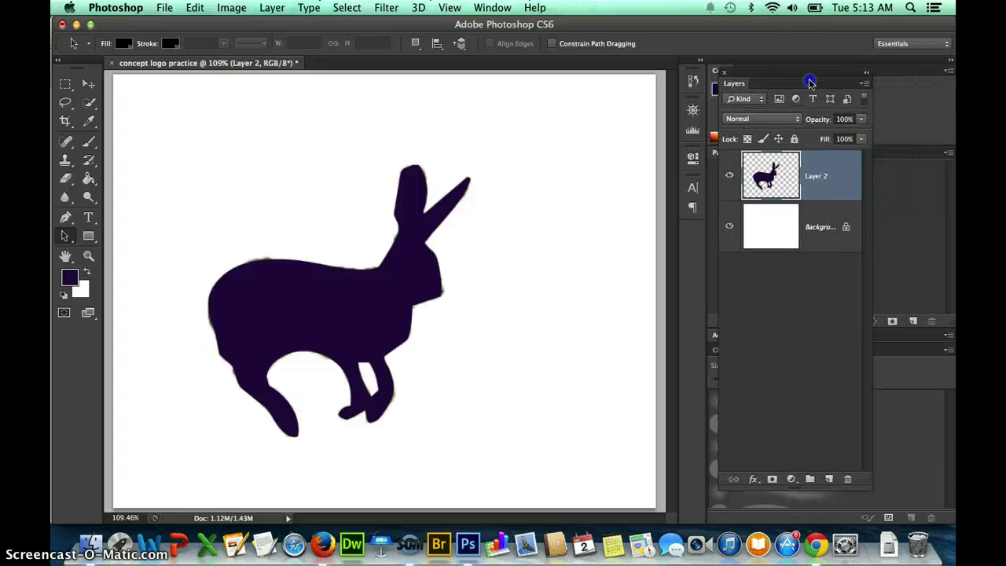
pyautogui.click(652, 214)
# Move the hare silhouette on Layer 2 slightly left and down on the canvas.
pyautogui.press('super+minus')
pyautogui.press('super+minus')
pyautogui.click(317, 196)
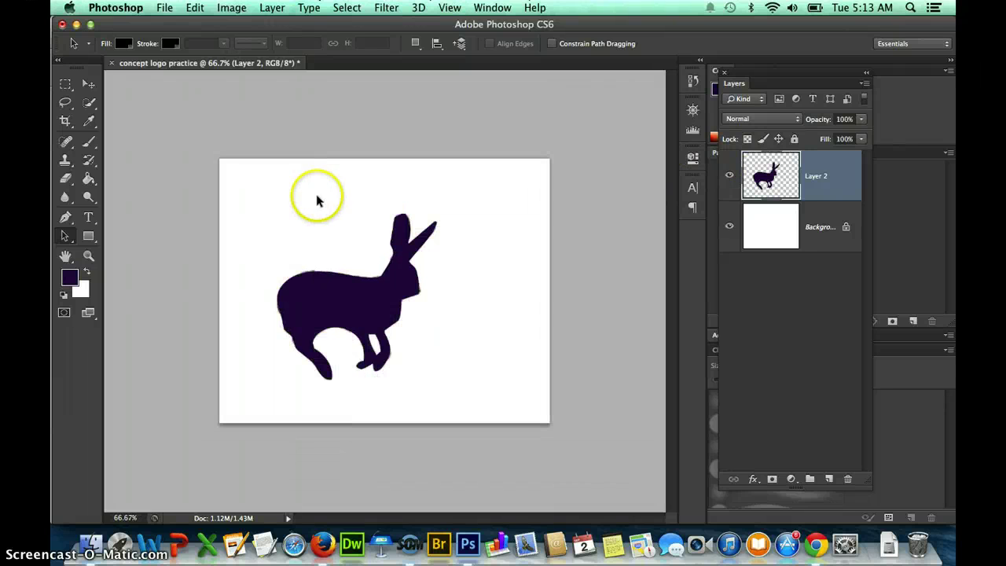
pyautogui.click(88, 83)
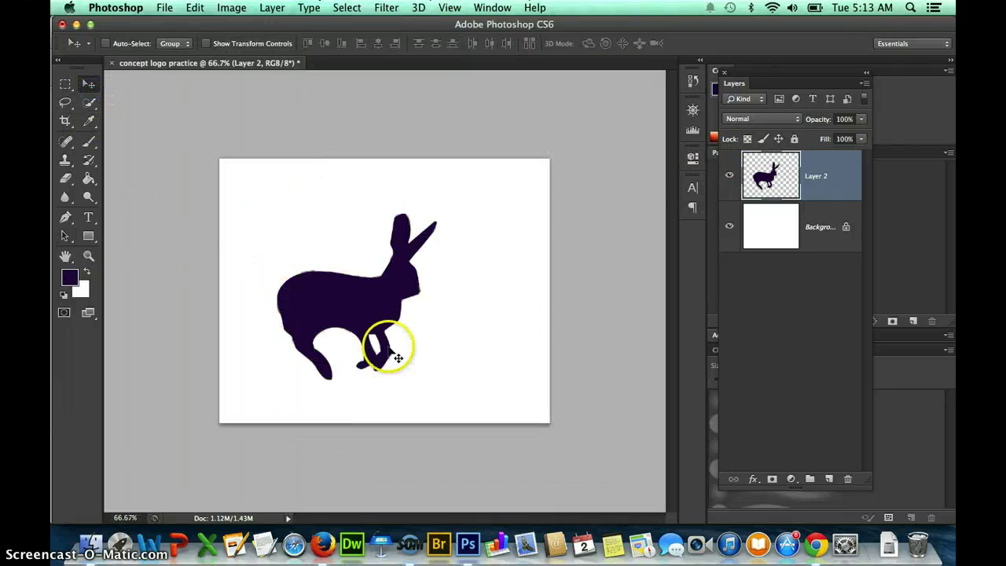
pyautogui.moveTo(355, 306)
pyautogui.mouseDown()
pyautogui.moveTo(333, 285)
pyautogui.moveTo(310, 285)
pyautogui.moveTo(373, 314)
pyautogui.moveTo(343, 308)
pyautogui.mouseUp()
# Try rescaling the hare silhouette with Free Transform to about 81% height and 139% width, and undo the transform.
pyautogui.press('super+t')
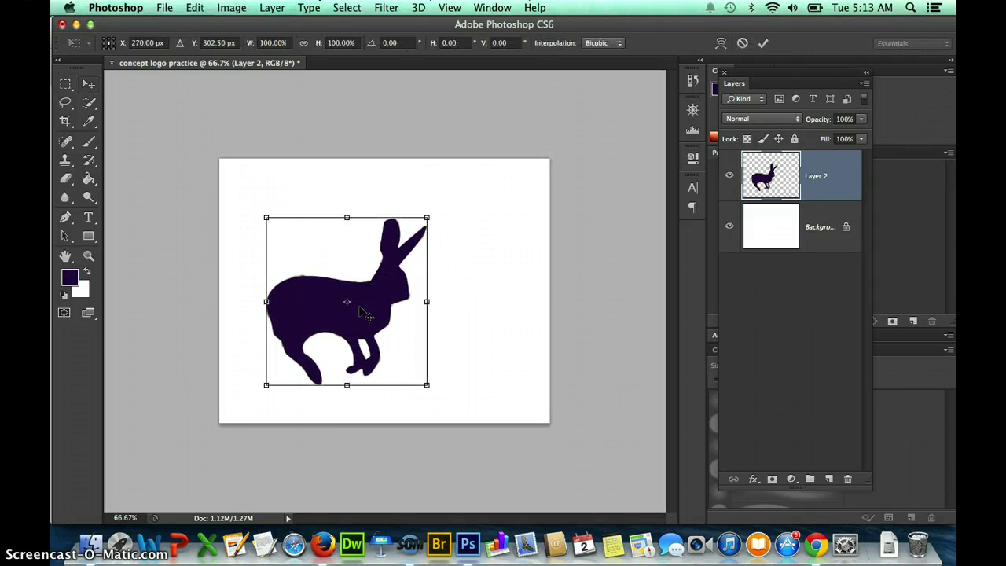
pyautogui.moveTo(393, 225); pyautogui.dragTo(389, 246)
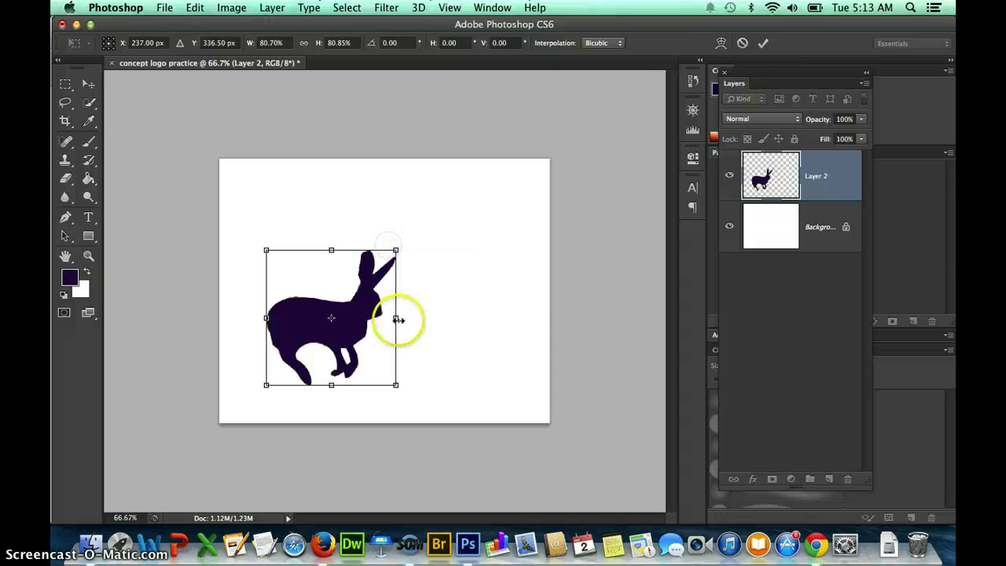
pyautogui.moveTo(395, 316); pyautogui.dragTo(491, 308)
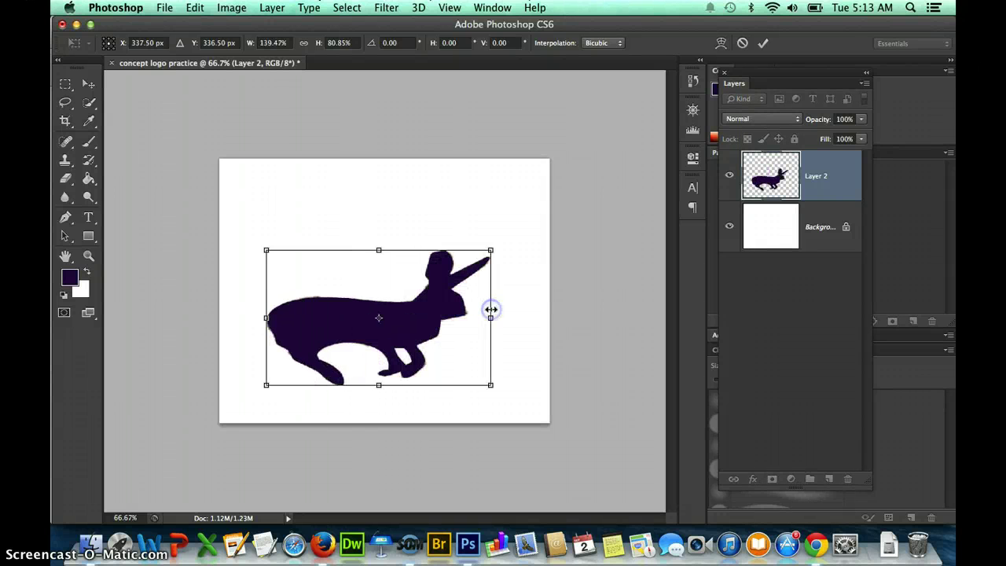
pyautogui.moveTo(378, 249); pyautogui.dragTo(373, 290)
pyautogui.press('super+z')
pyautogui.press('Return')
pyautogui.press('super+z')
pyautogui.click(386, 267)
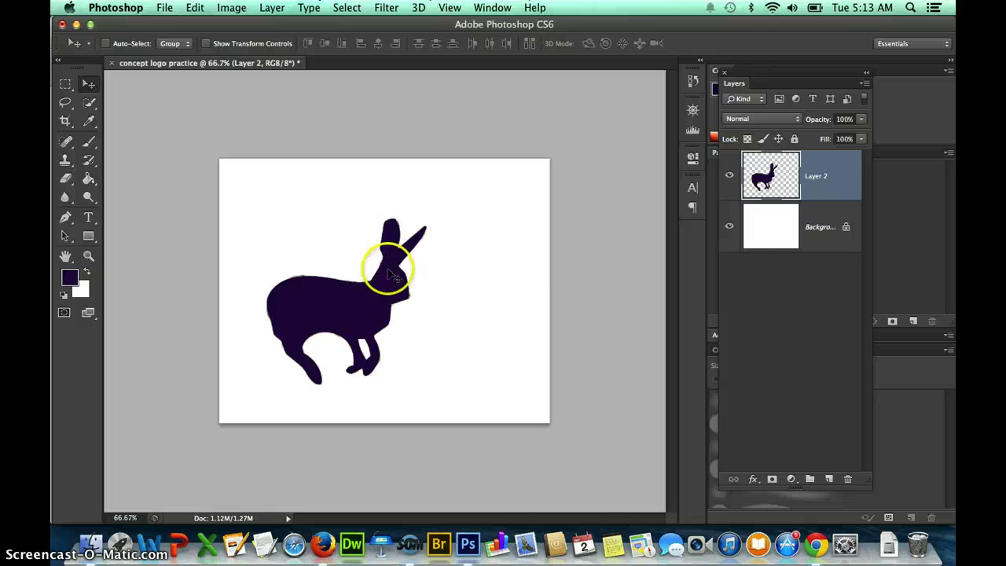
# Scale the hare silhouette down to about 81% in width and height with Free Transform and bring the Layers panel back.
pyautogui.press('super+t')
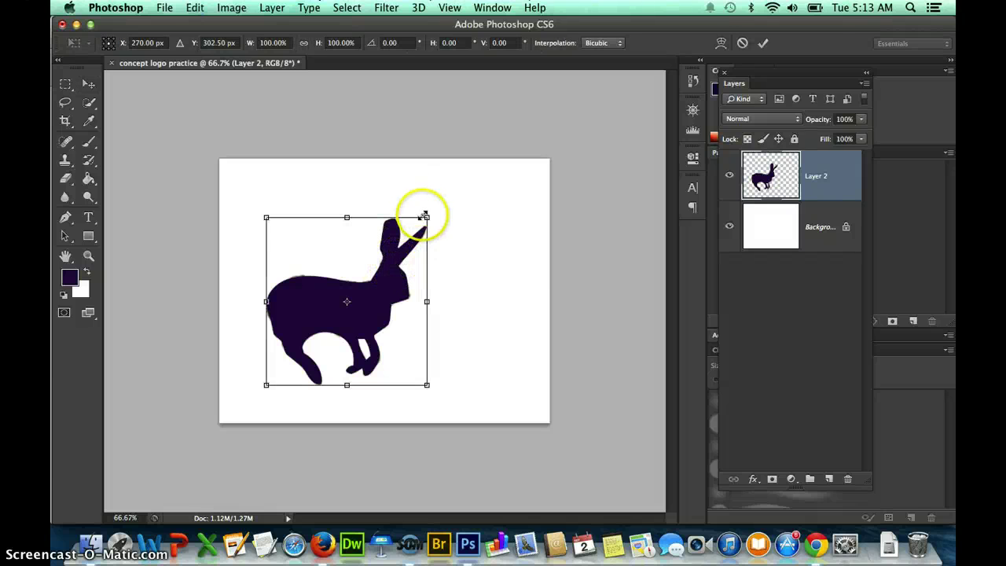
pyautogui.moveTo(426, 216); pyautogui.dragTo(402, 256)
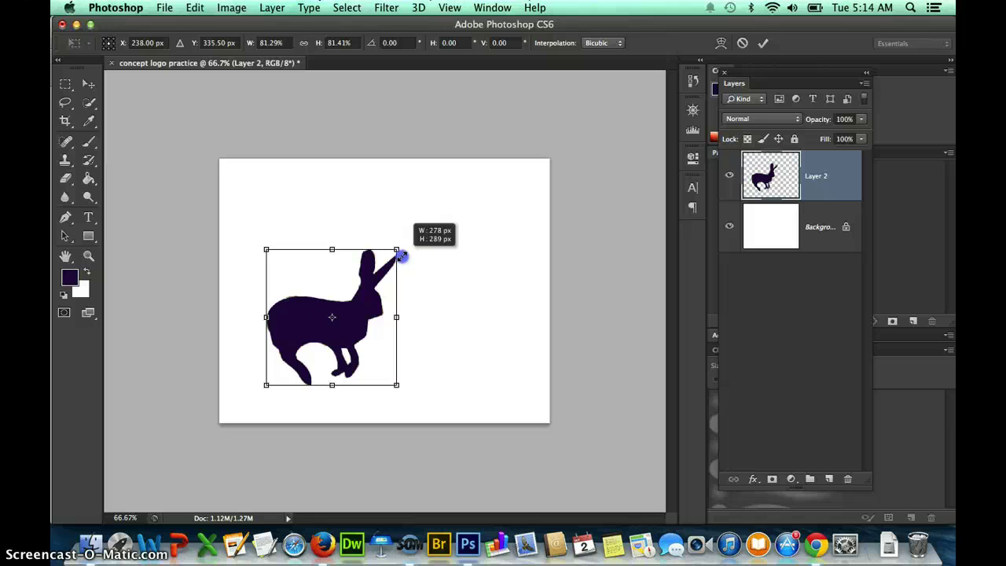
pyautogui.moveTo(401, 257); pyautogui.dragTo(401, 256)
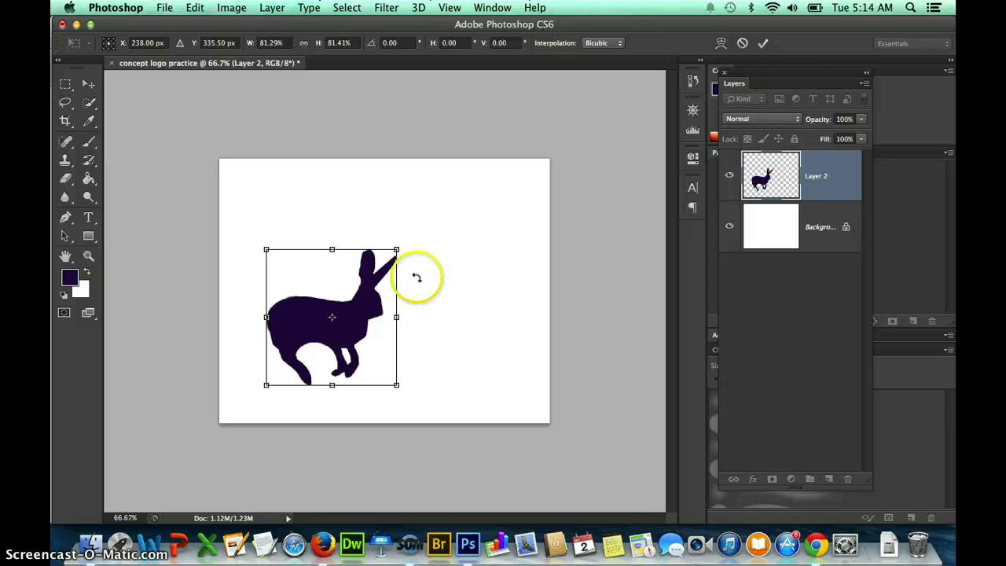
pyautogui.press('Return')
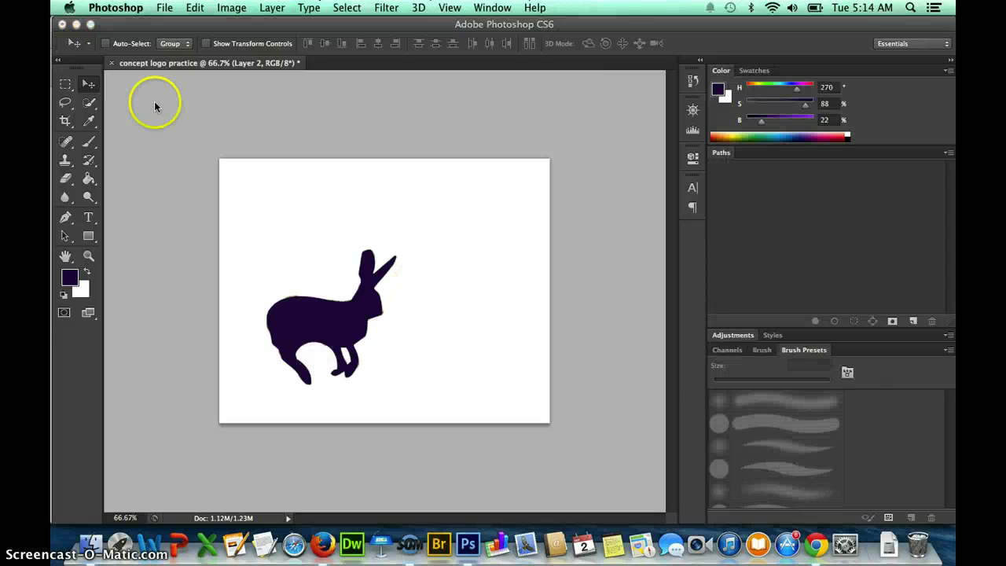
pyautogui.press('F7')
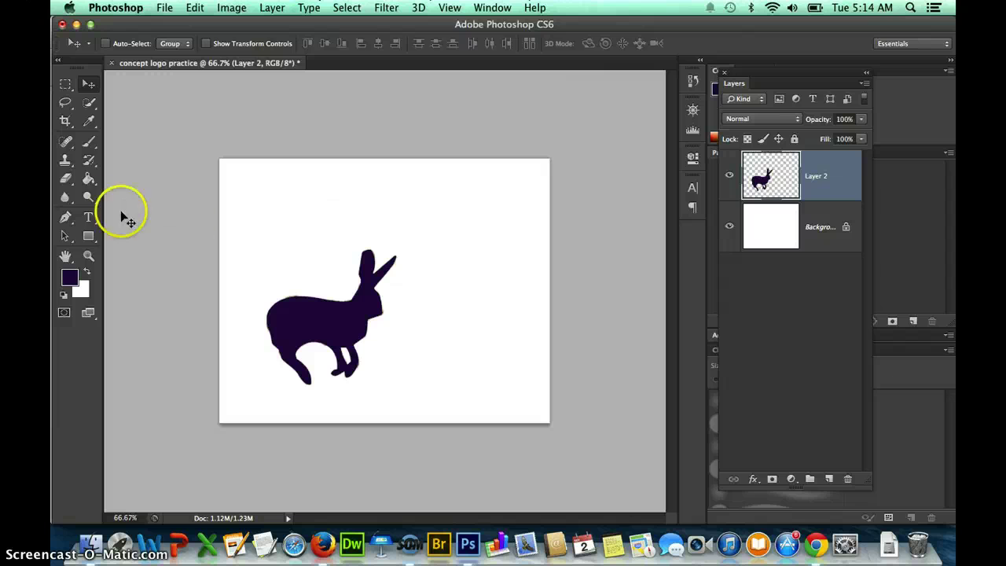
# Add a text layer reading "jFAST" above the hare in 12 pt Myriad Pro Regular.
pyautogui.click(89, 217)
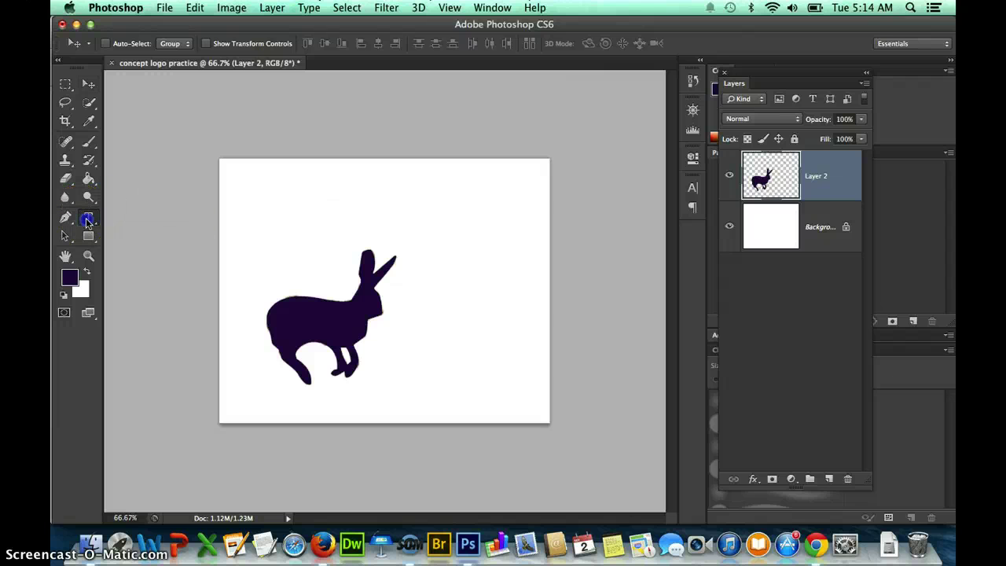
pyautogui.click(326, 197)
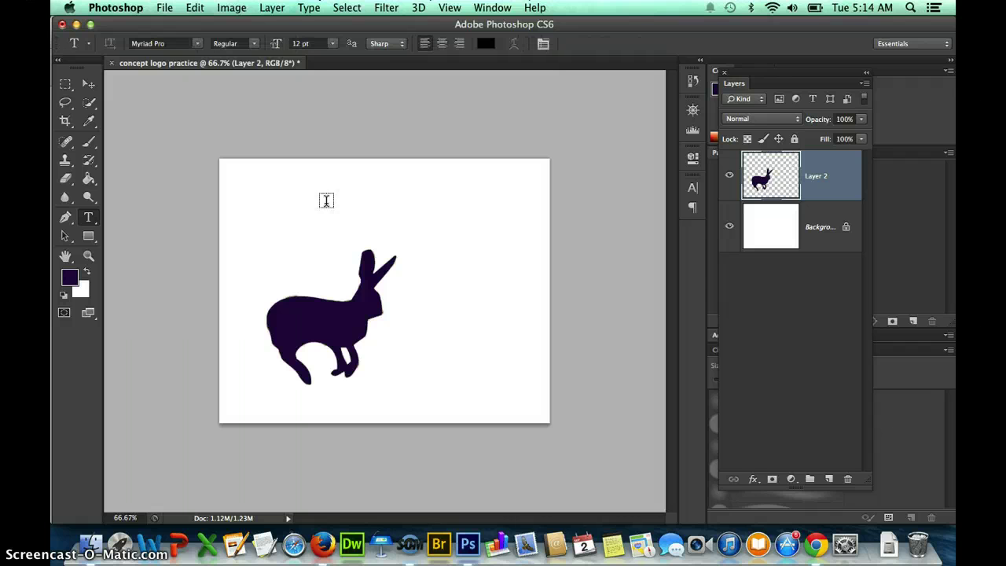
pyautogui.click(306, 214)
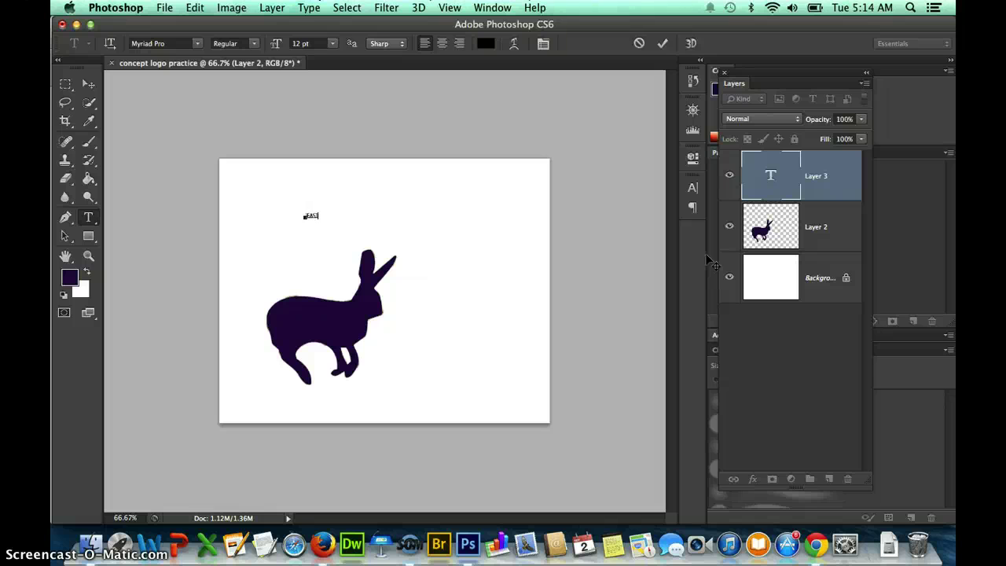
pyautogui.click(770, 174)
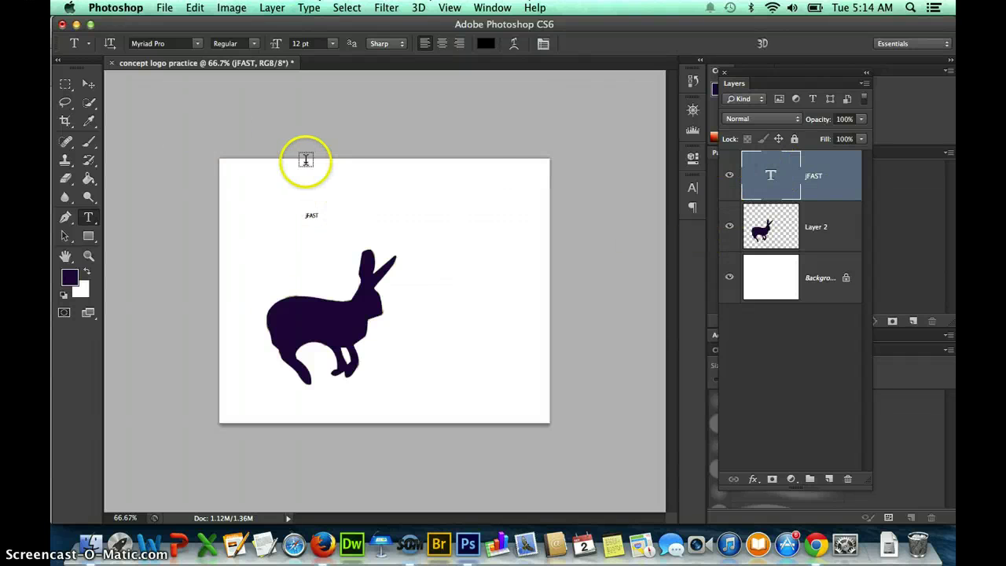
# Enlarge the text to 155 pt and delete its leading "j" so it reads "FAST".
pyautogui.doubleClick(780, 171)
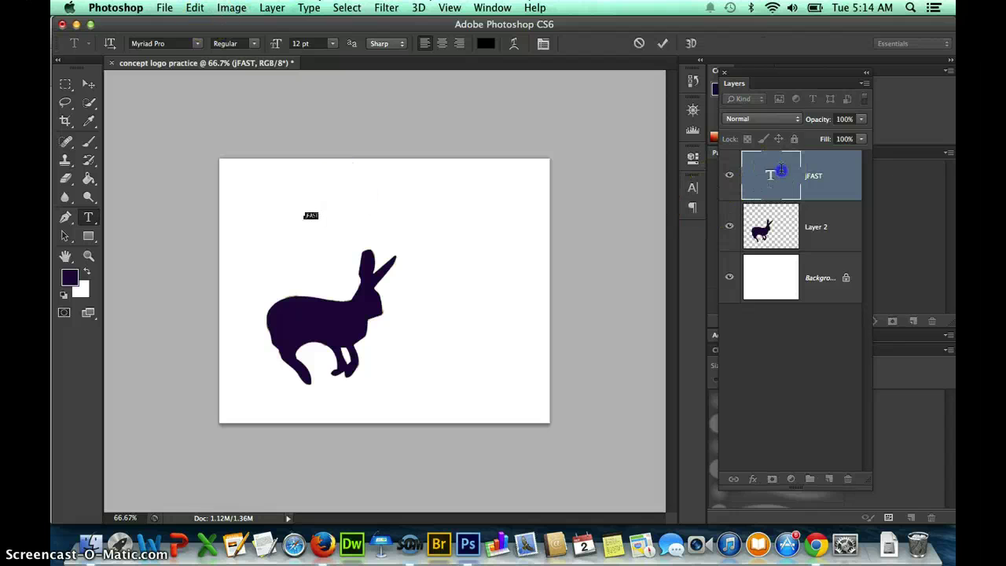
pyautogui.moveTo(274, 42); pyautogui.dragTo(378, 61)
pyautogui.click(322, 186)
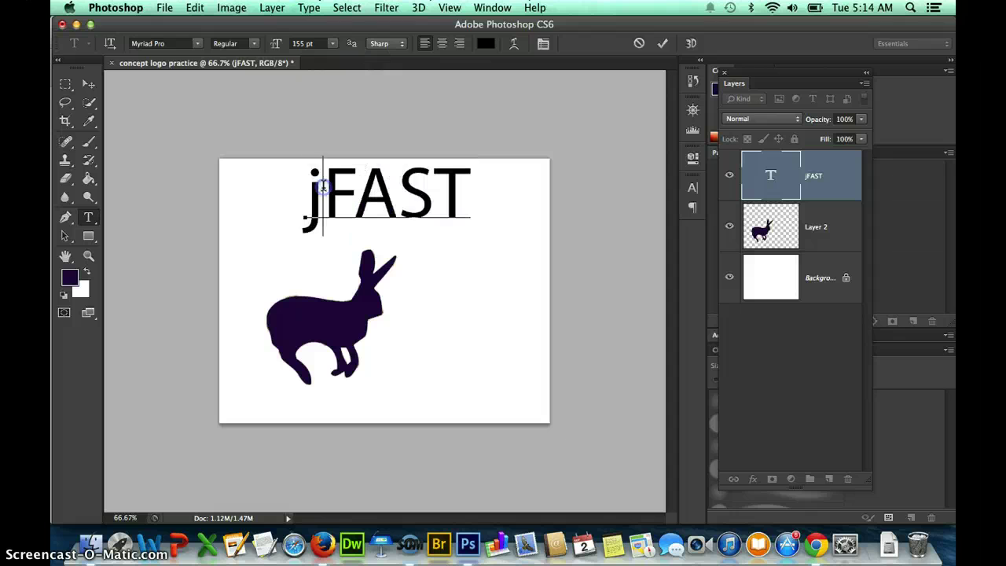
pyautogui.press('BackSpace')
pyautogui.click(336, 186)
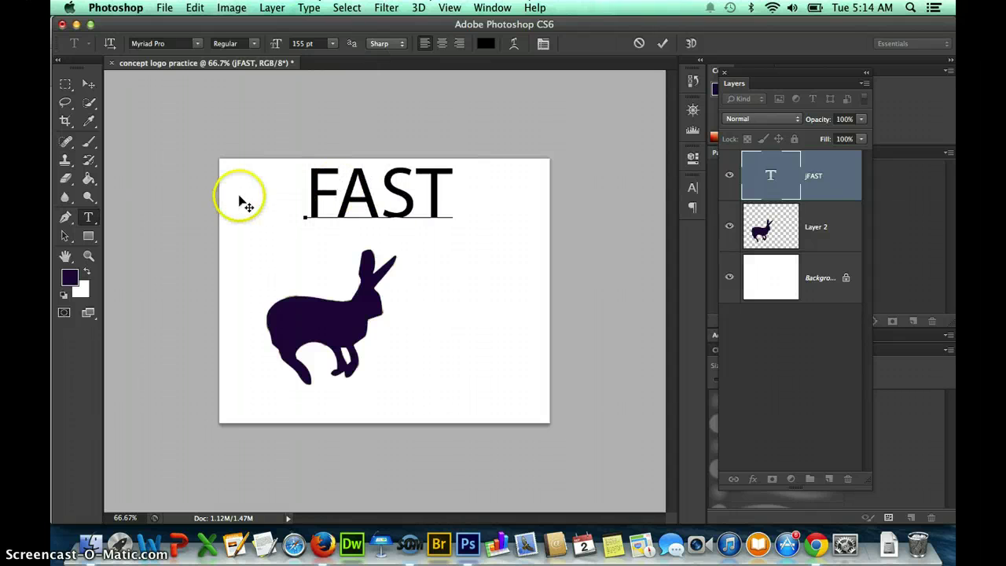
# Place the FAST text layer beneath the hare layer and move the text down so it sits behind the hare's ears.
pyautogui.moveTo(395, 328); pyautogui.dragTo(426, 361)
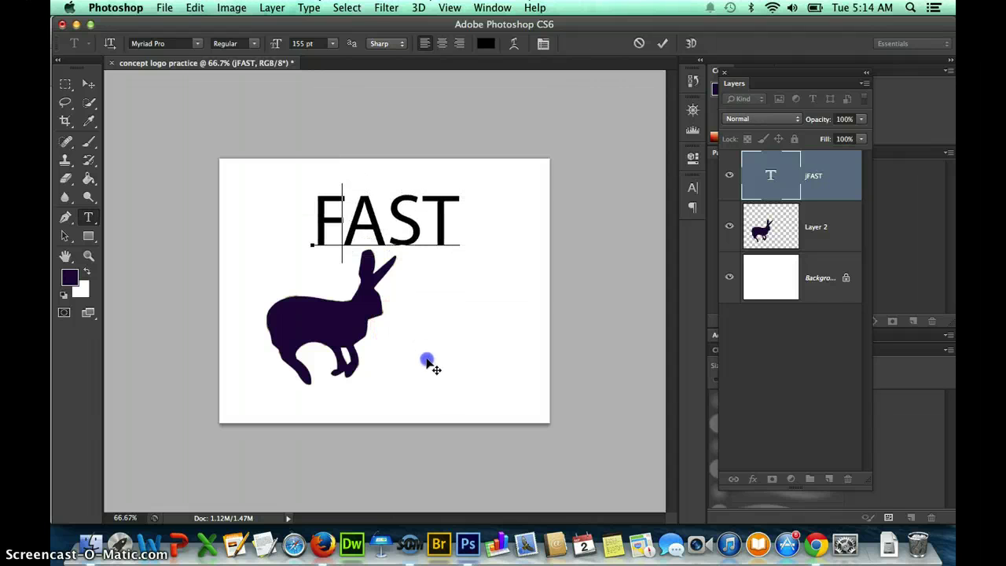
pyautogui.click(824, 188)
pyautogui.moveTo(824, 188); pyautogui.dragTo(800, 245)
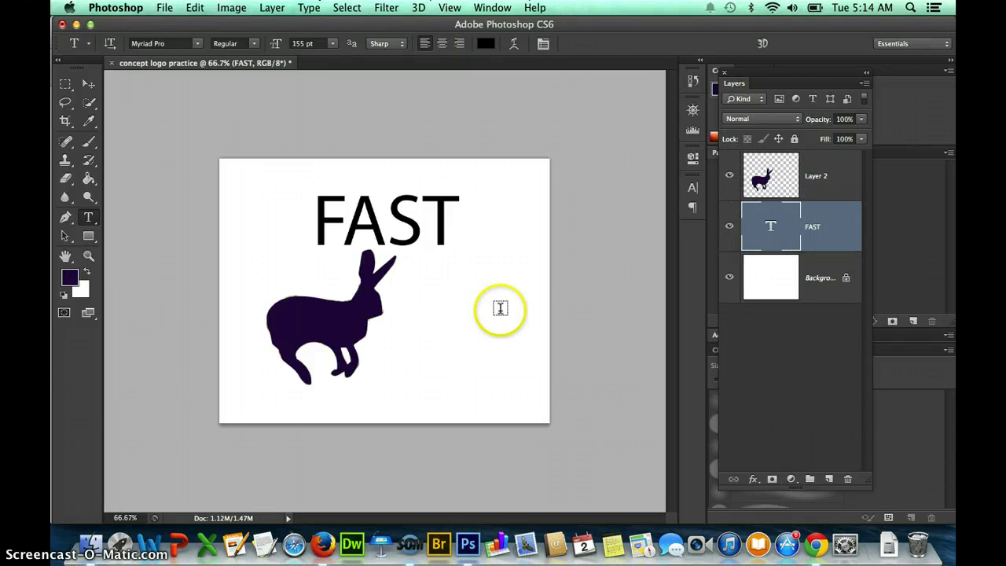
pyautogui.click(89, 85)
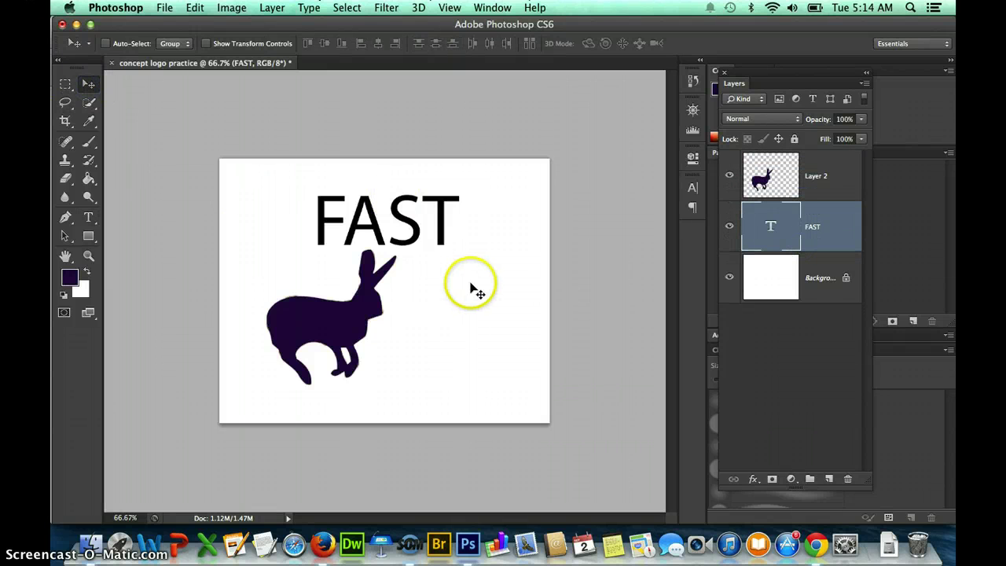
pyautogui.moveTo(454, 238); pyautogui.dragTo(456, 264)
# Set the FAST text in the Onyx font with the All Caps option through the character settings.
pyautogui.doubleClick(771, 229)
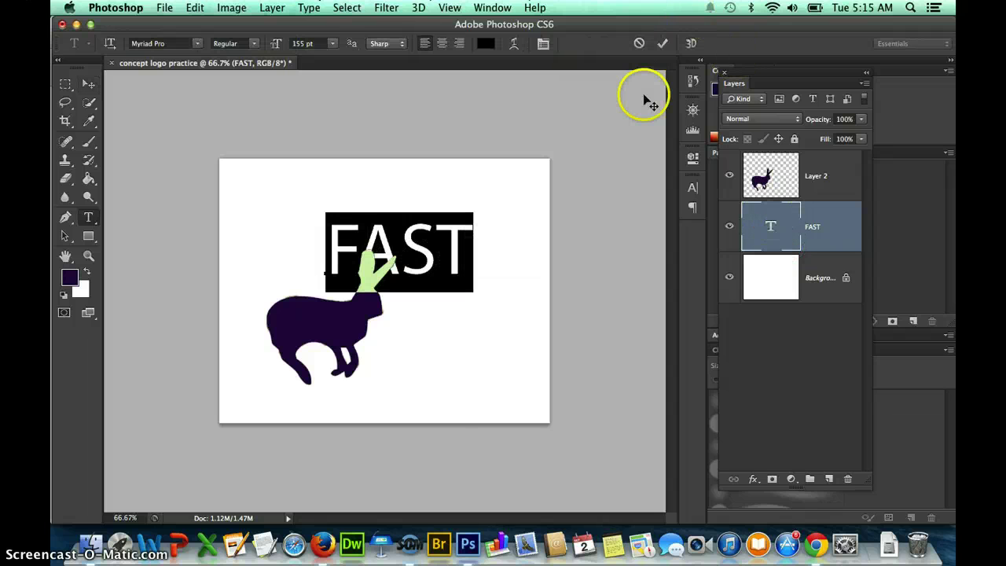
pyautogui.click(544, 45)
pyautogui.moveTo(629, 176); pyautogui.dragTo(641, 150)
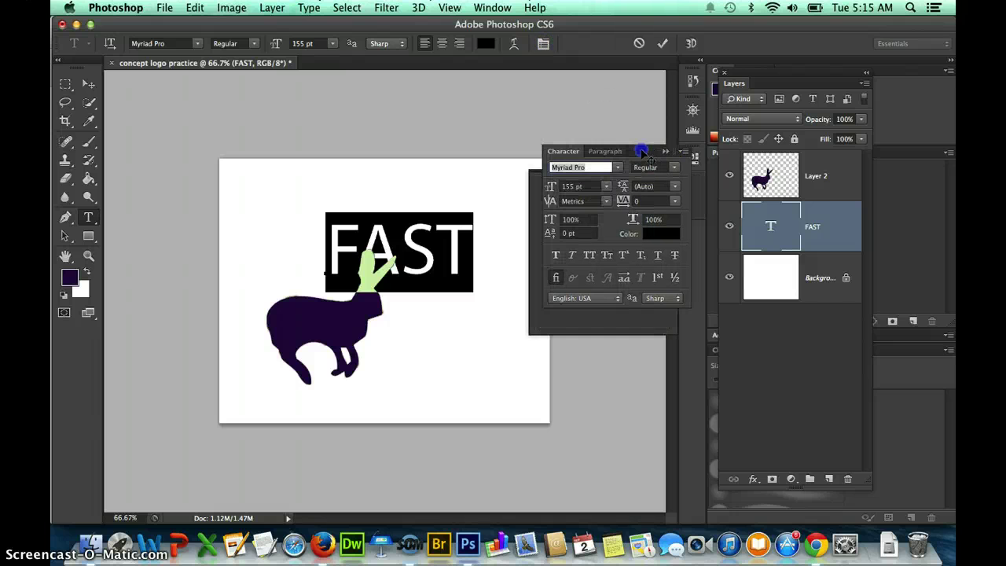
pyautogui.click(619, 166)
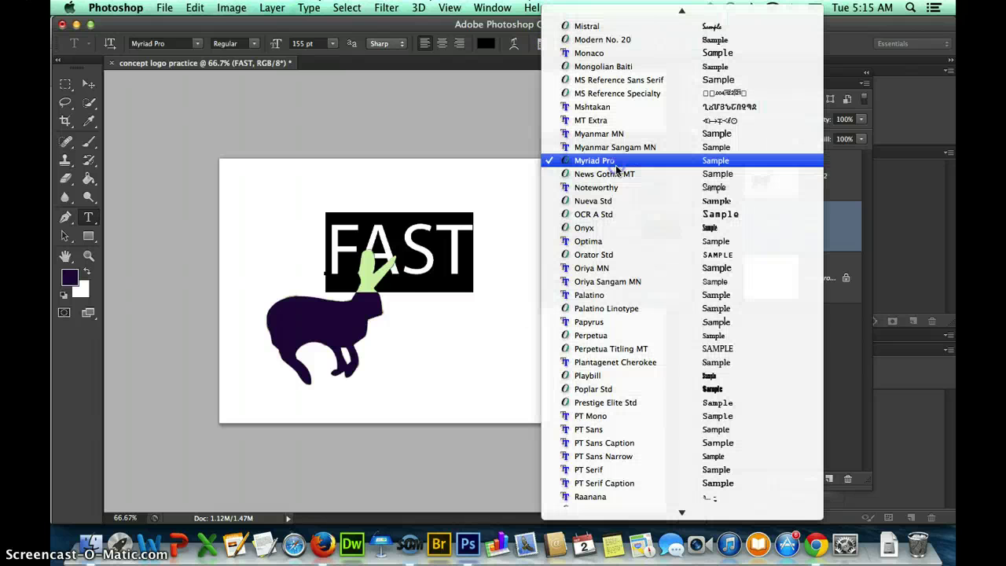
pyautogui.click(638, 227)
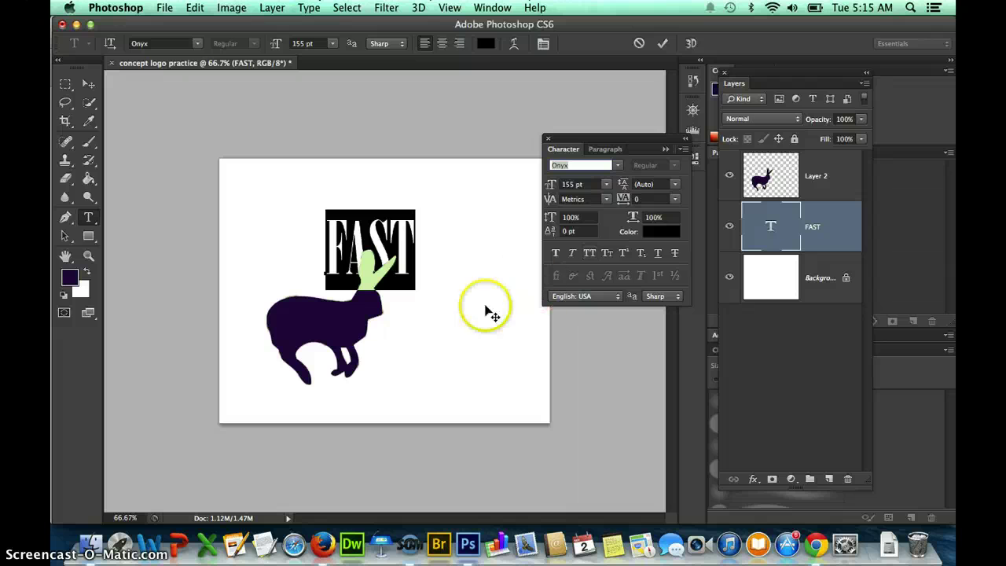
pyautogui.click(587, 256)
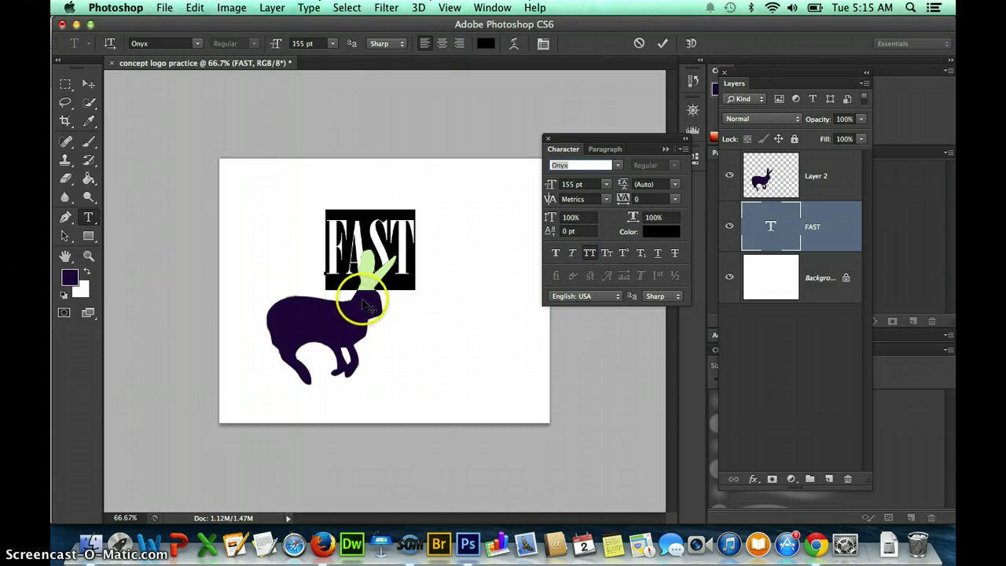
# Try the Playbill font on the FAST text, and change it to Savoye LET.
pyautogui.click(619, 165)
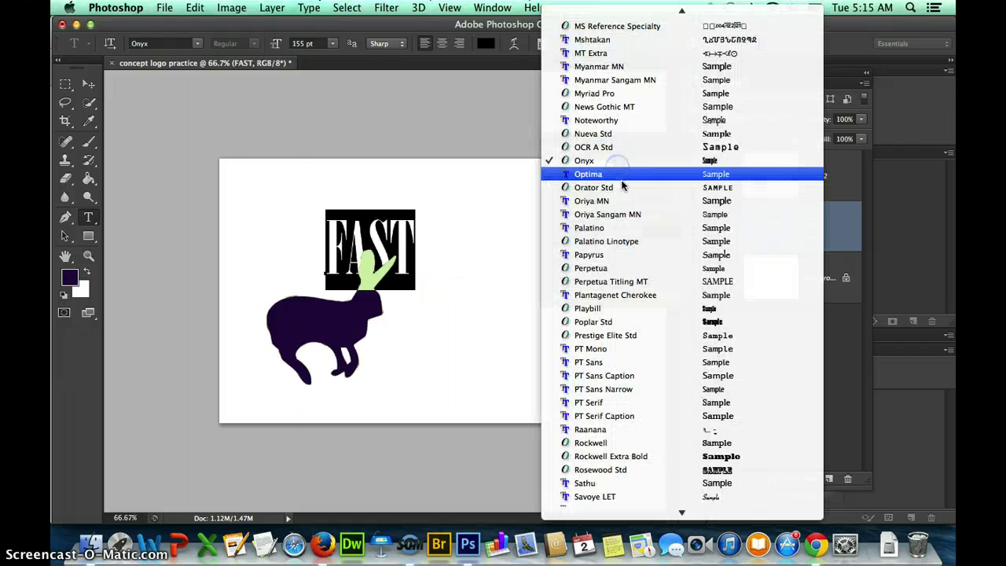
pyautogui.click(648, 310)
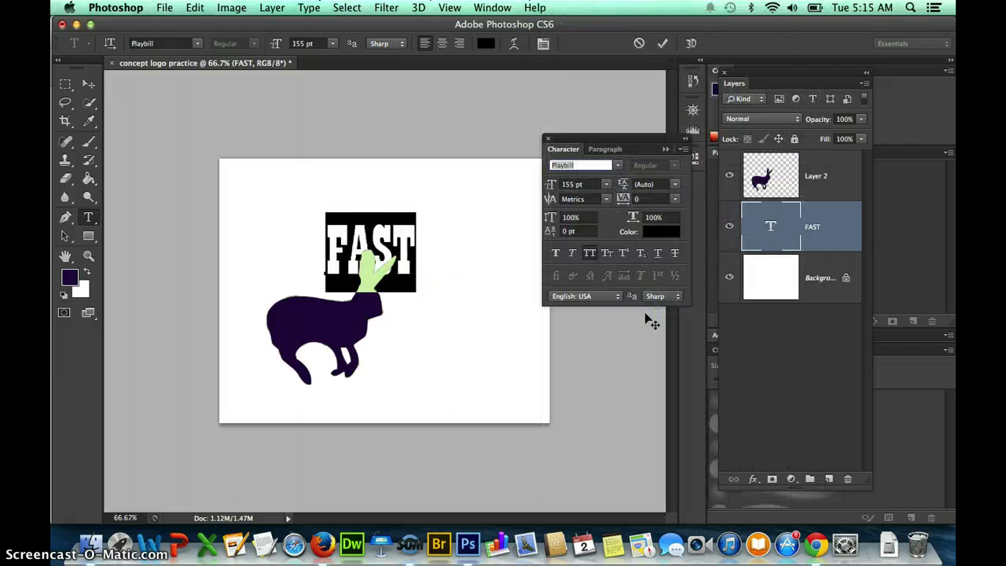
pyautogui.click(617, 165)
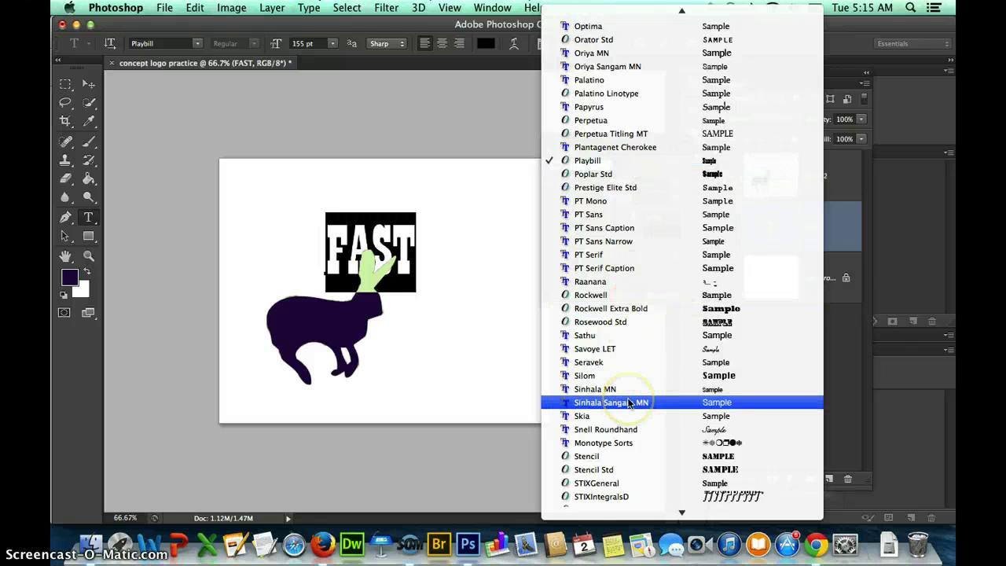
pyautogui.click(637, 348)
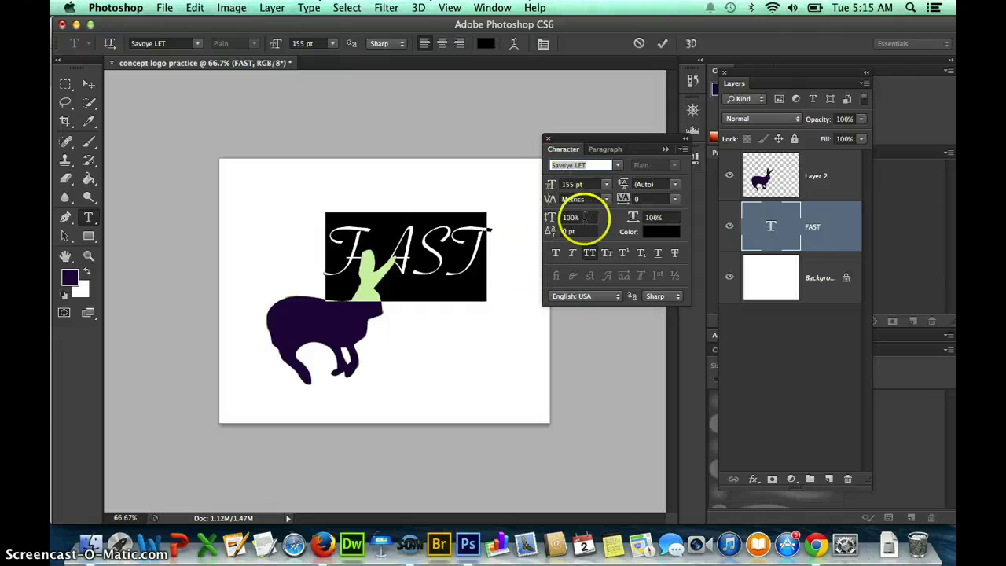
# Set the FAST text to 192 pt with 108% horizontal scale and shift it left over the hare.
pyautogui.moveTo(550, 188); pyautogui.dragTo(575, 189)
pyautogui.moveTo(460, 377); pyautogui.dragTo(446, 361)
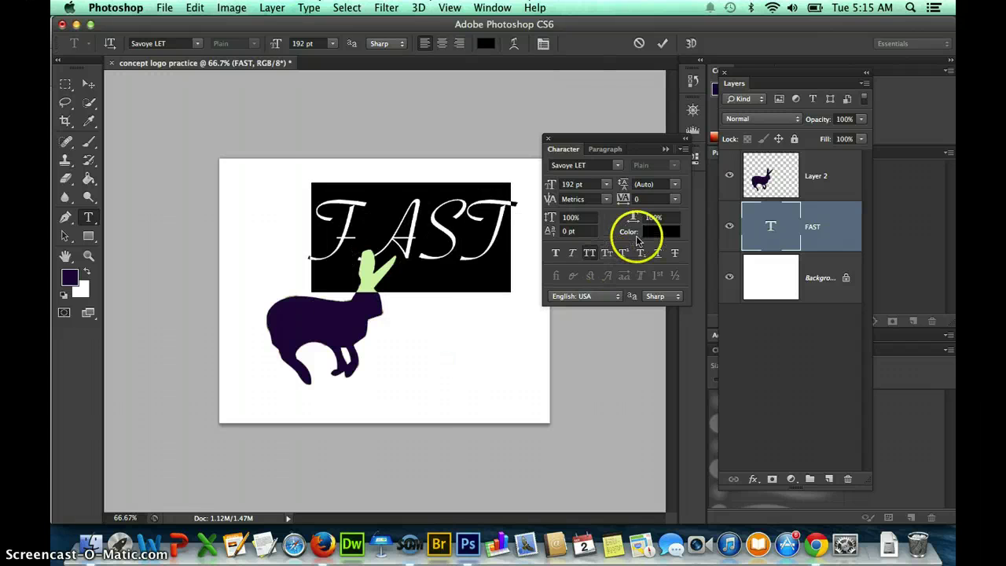
pyautogui.moveTo(633, 220); pyautogui.dragTo(649, 214)
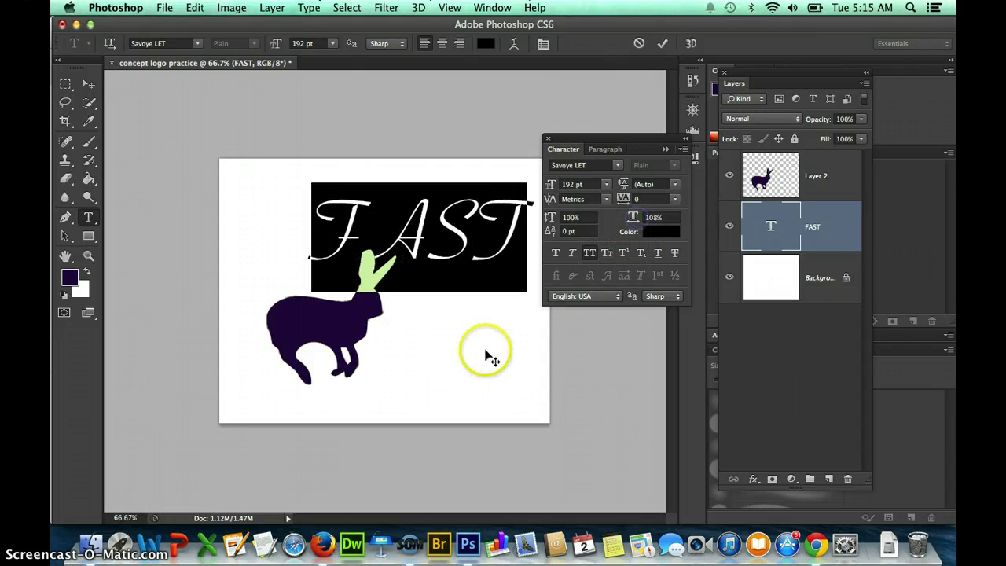
pyautogui.moveTo(487, 348); pyautogui.dragTo(471, 359)
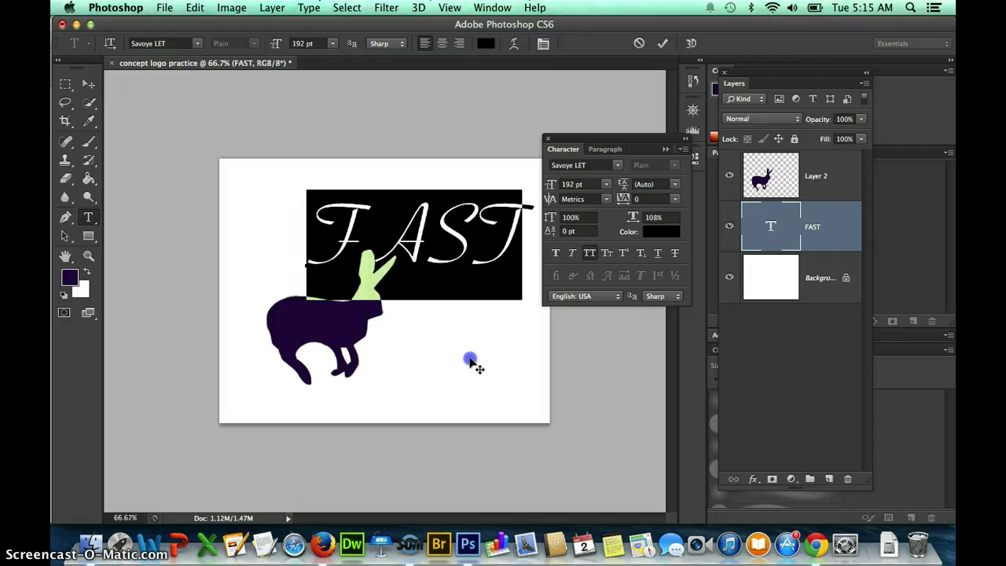
pyautogui.click(640, 150)
pyautogui.hotkey('ctrl', 'Return')
pyautogui.press('v')
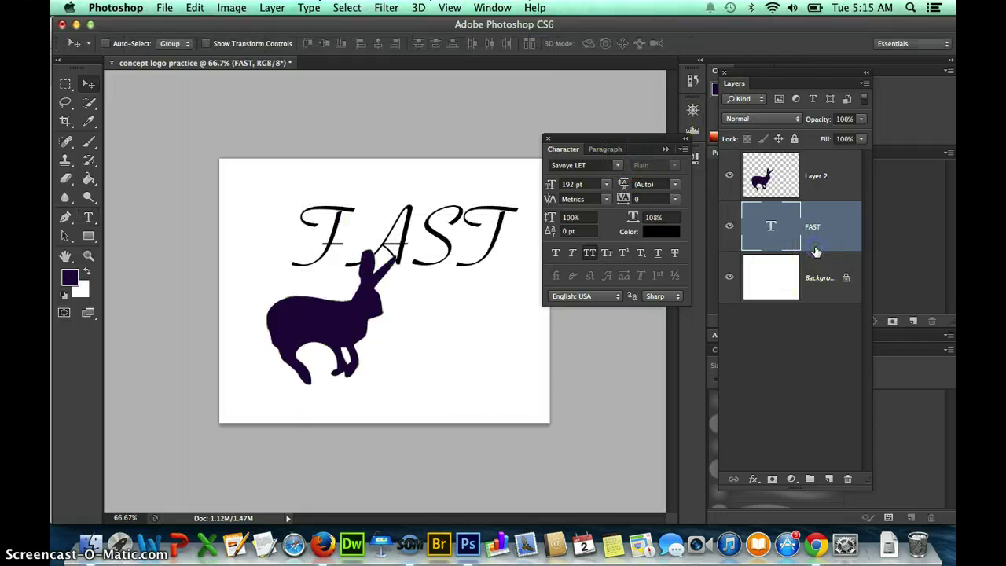
# Set the FAST text's horizontal scale to 113%, its leading to 3.01 pt and its font size to 204 pt.
pyautogui.click(757, 229)
pyautogui.click(605, 184)
pyautogui.doubleClick(762, 230)
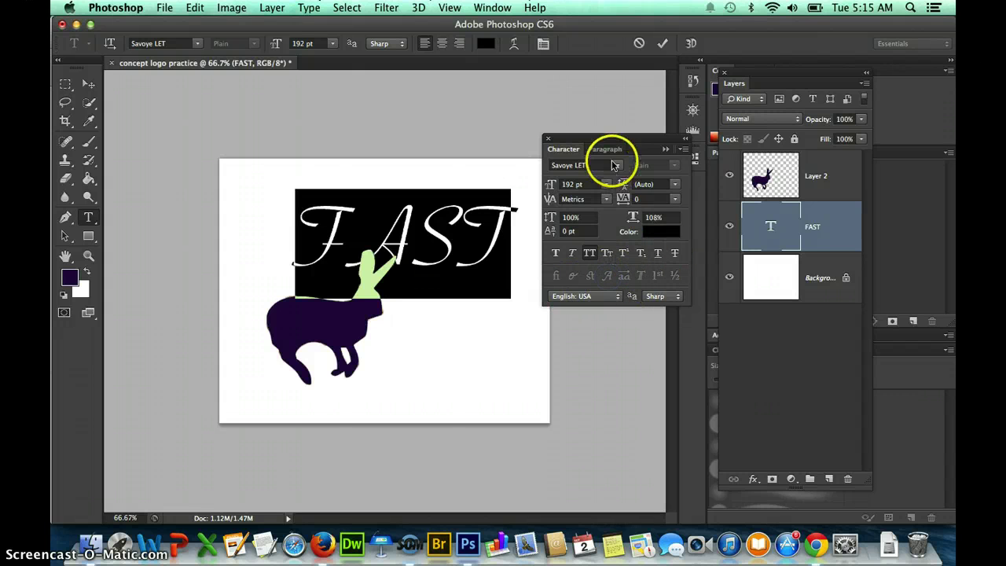
pyautogui.moveTo(633, 218); pyautogui.dragTo(638, 219)
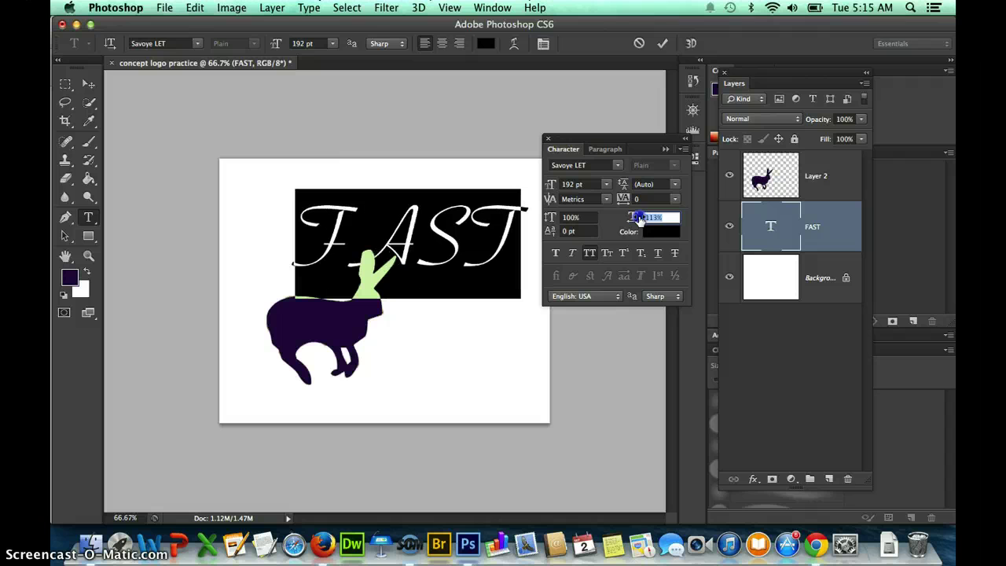
pyautogui.click(620, 183)
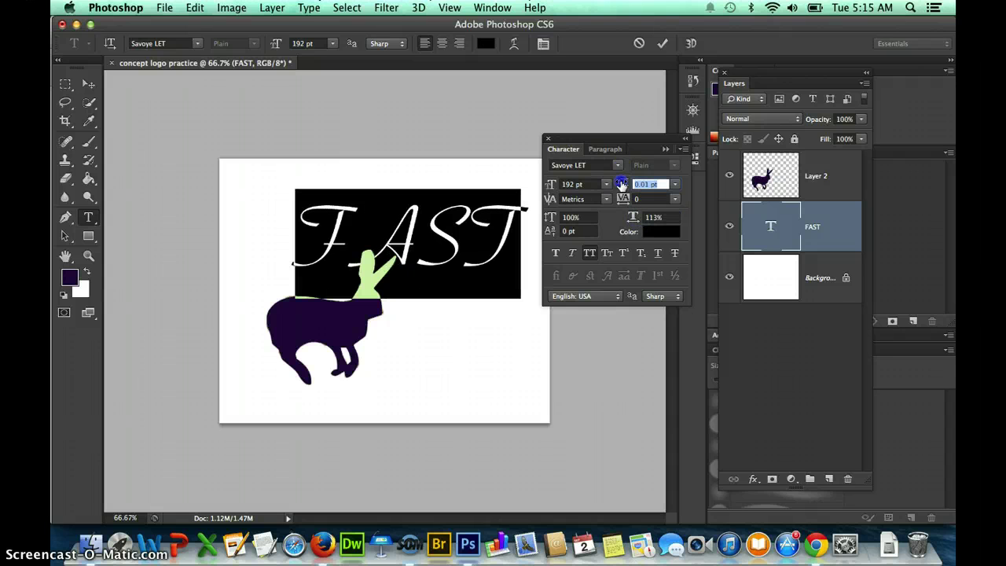
pyautogui.moveTo(550, 184); pyautogui.dragTo(556, 187)
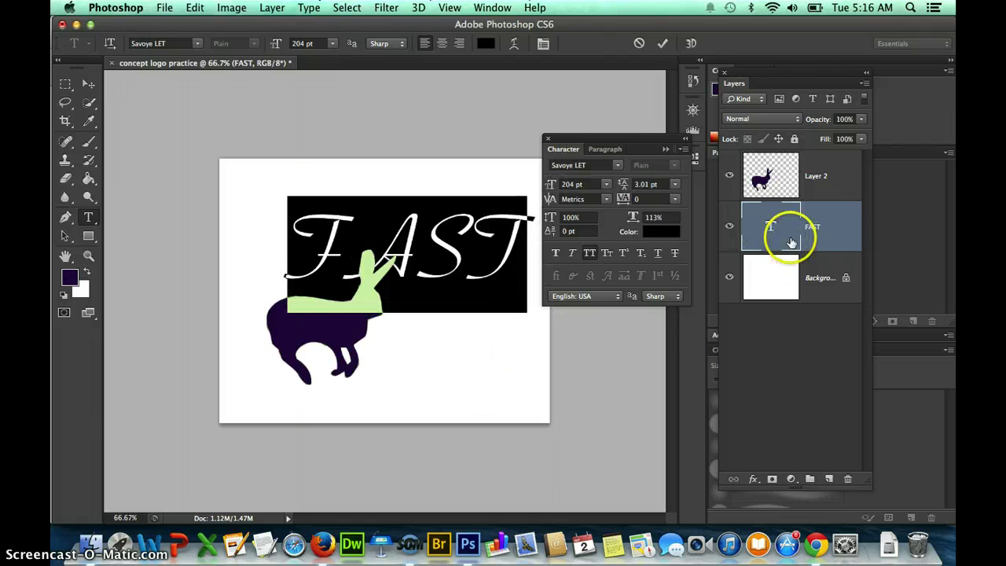
# Skew the FAST text horizontally to about -40.3° and shift it down and left behind the hare's ears.
pyautogui.click(829, 209)
pyautogui.moveTo(574, 135); pyautogui.dragTo(574, 135)
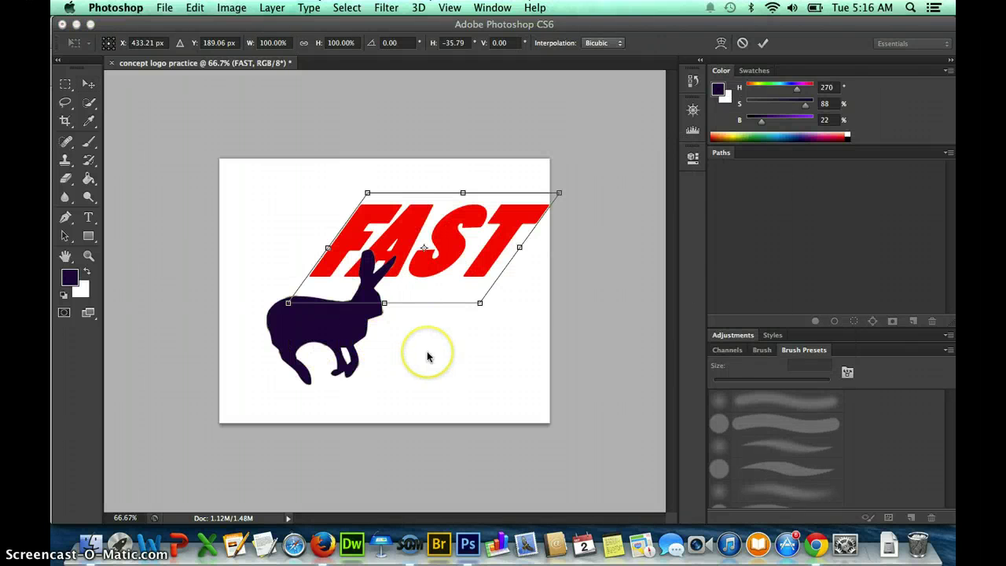
pyautogui.press('F7')
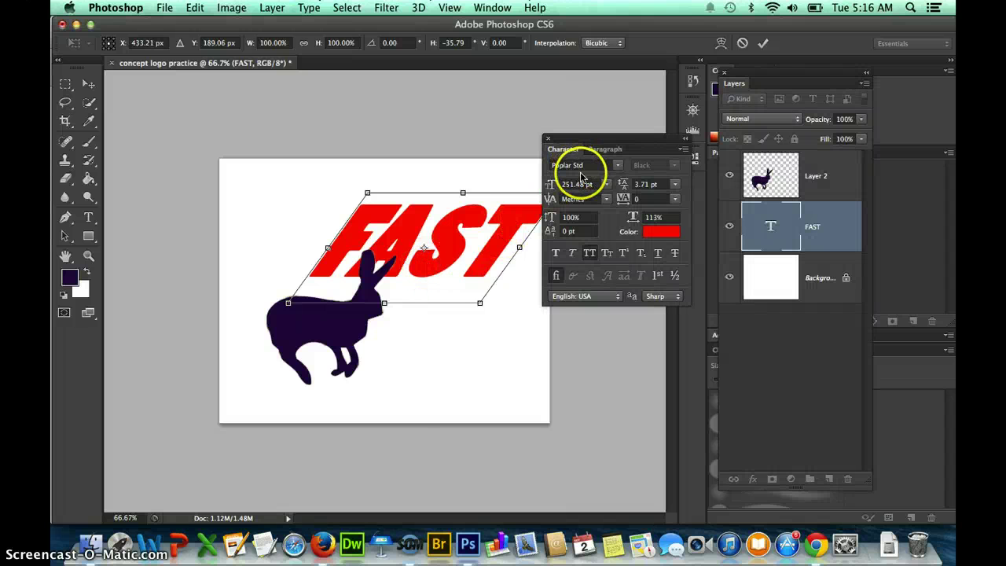
pyautogui.rightClick(497, 245)
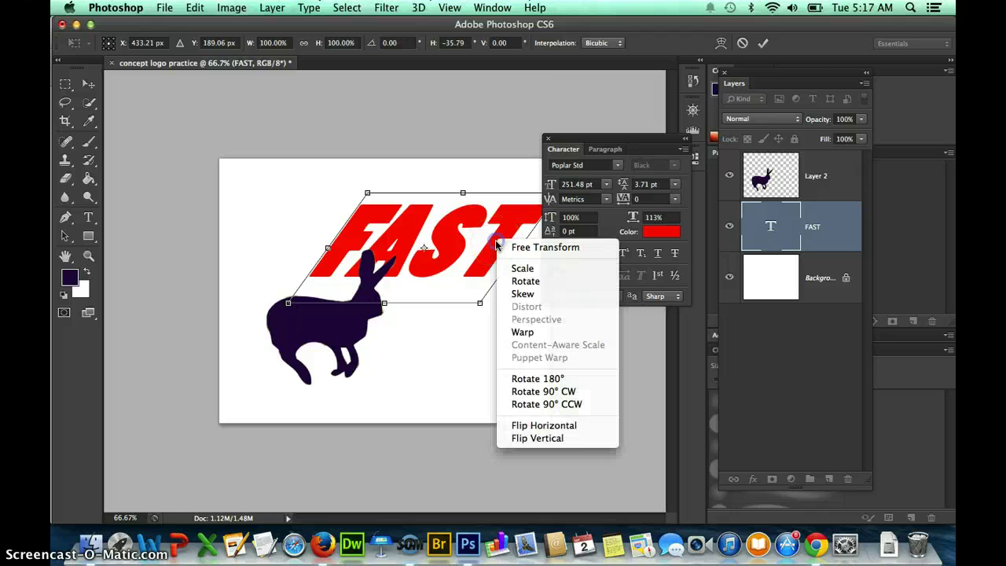
pyautogui.click(465, 194)
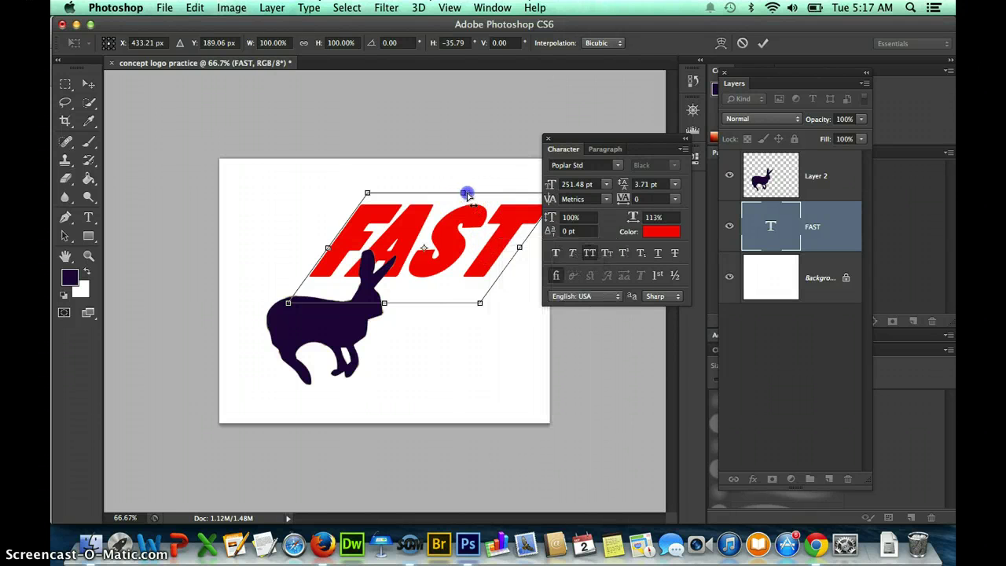
pyautogui.moveTo(461, 193); pyautogui.dragTo(477, 193)
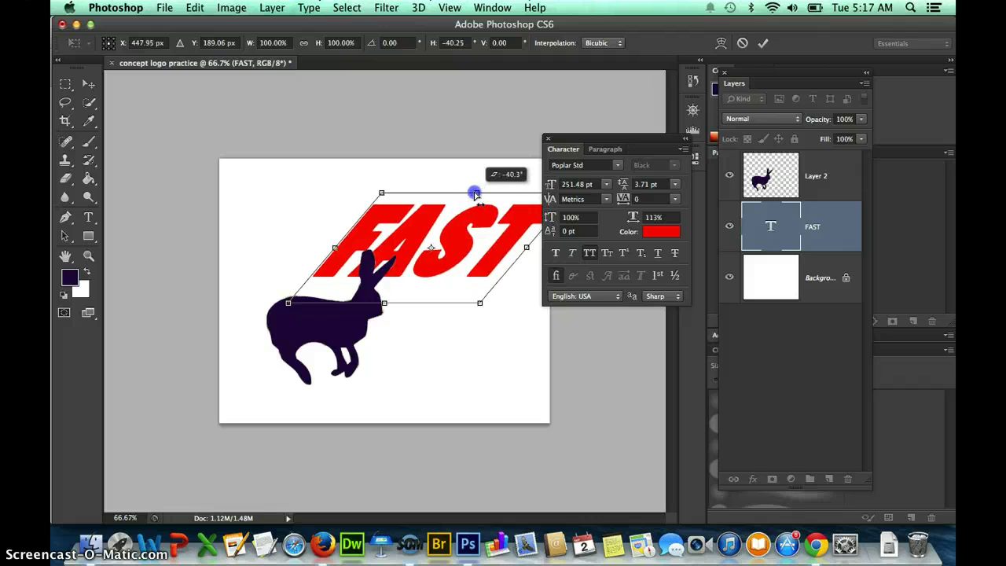
pyautogui.moveTo(487, 270); pyautogui.dragTo(469, 280)
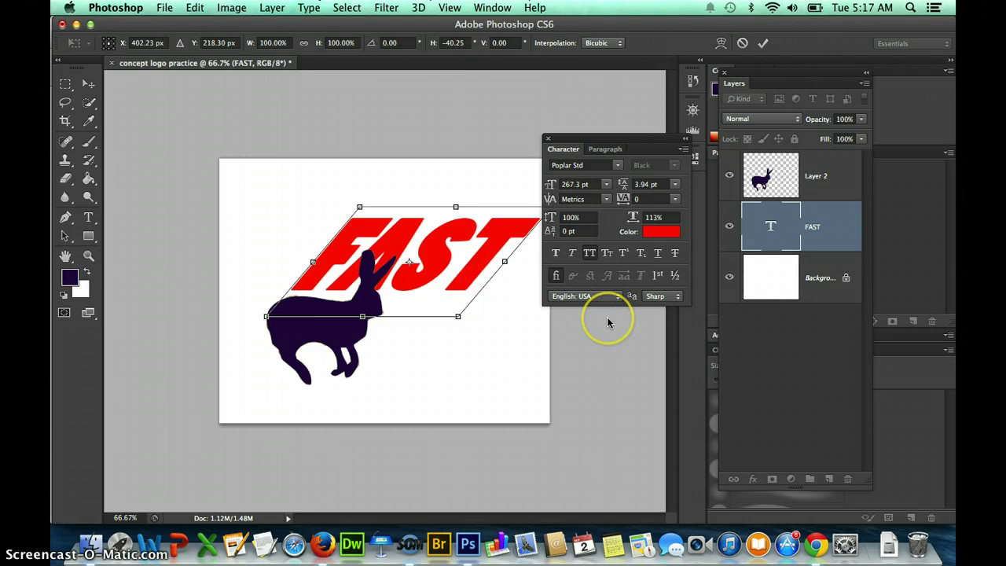
pyautogui.press('Return')
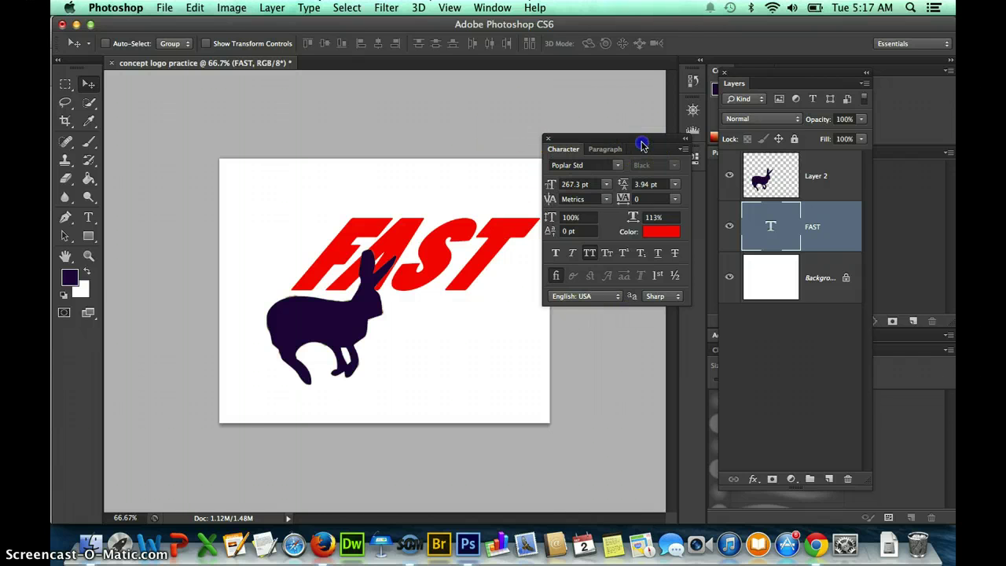
# Change the FAST text colour to bright yellow, fff600.
pyautogui.doubleClick(775, 224)
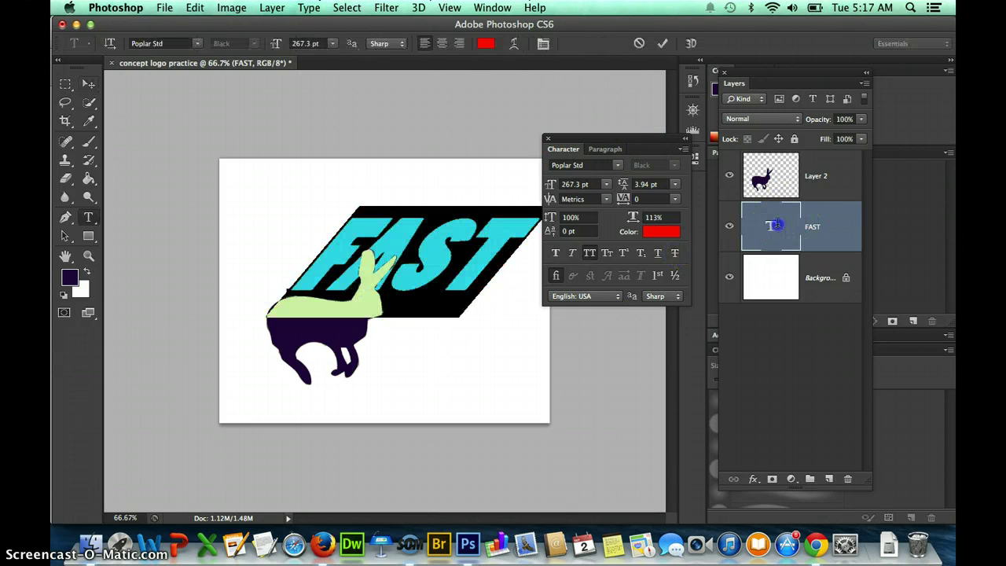
pyautogui.click(656, 240)
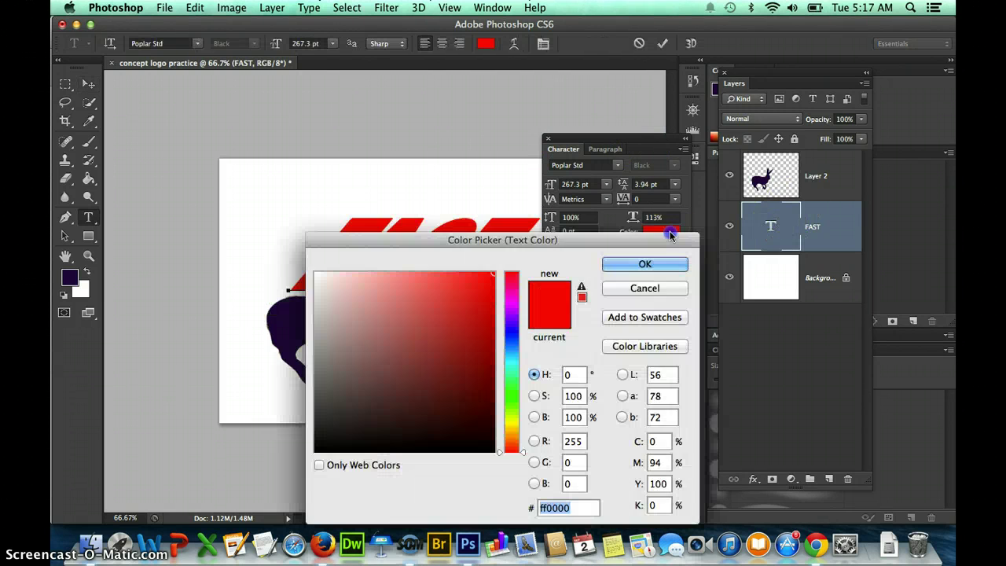
pyautogui.click(510, 424)
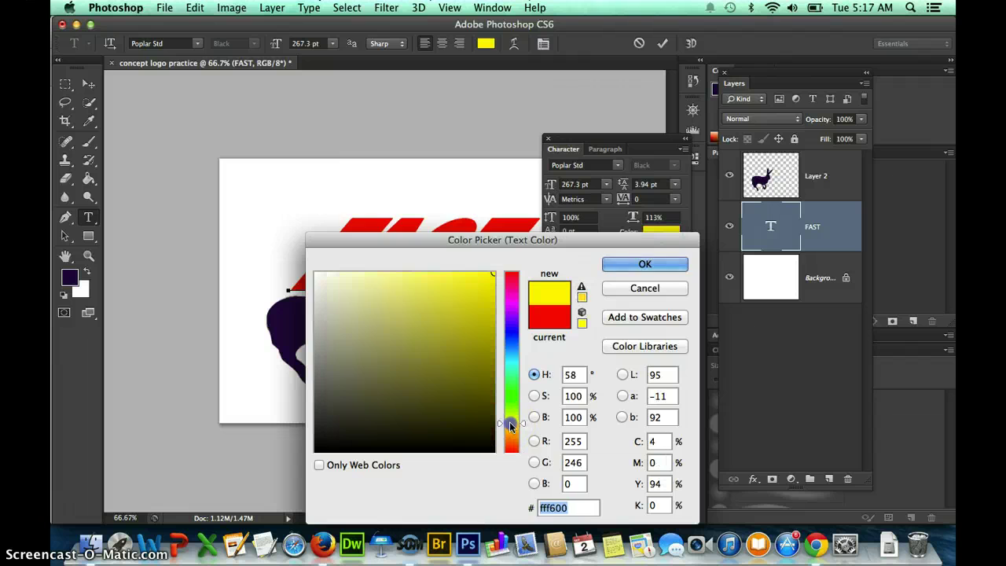
pyautogui.click(637, 264)
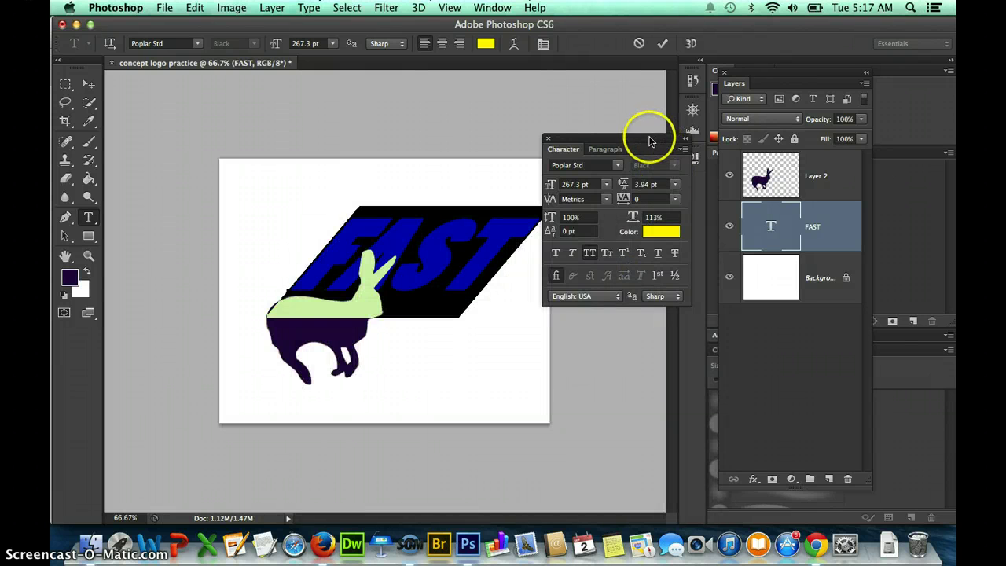
pyautogui.moveTo(650, 142); pyautogui.dragTo(656, 266)
# Fill the Background layer with a reversed radial violet-to-blue gradient running diagonally from the upper-left area to the lower right.
pyautogui.click(809, 297)
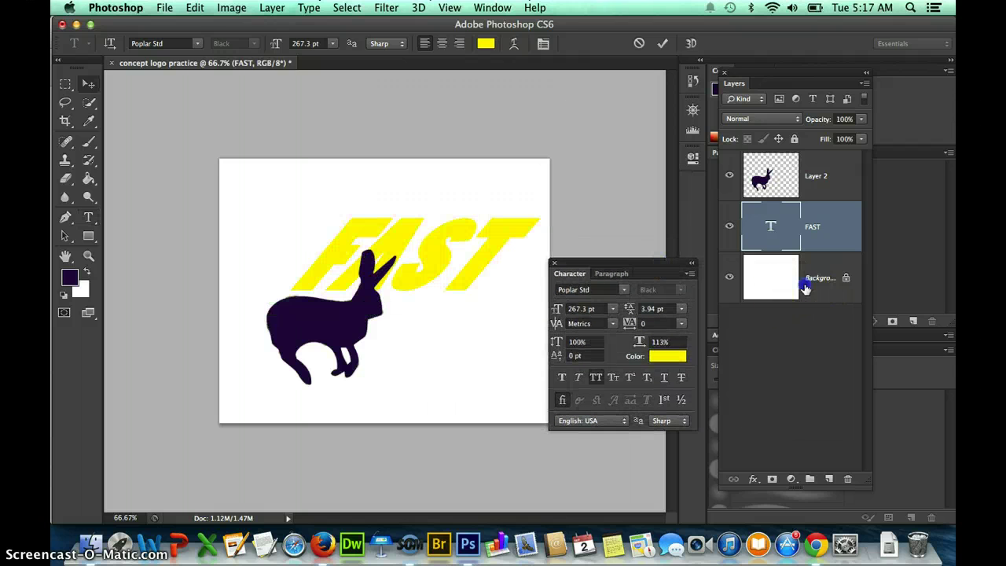
pyautogui.press('v')
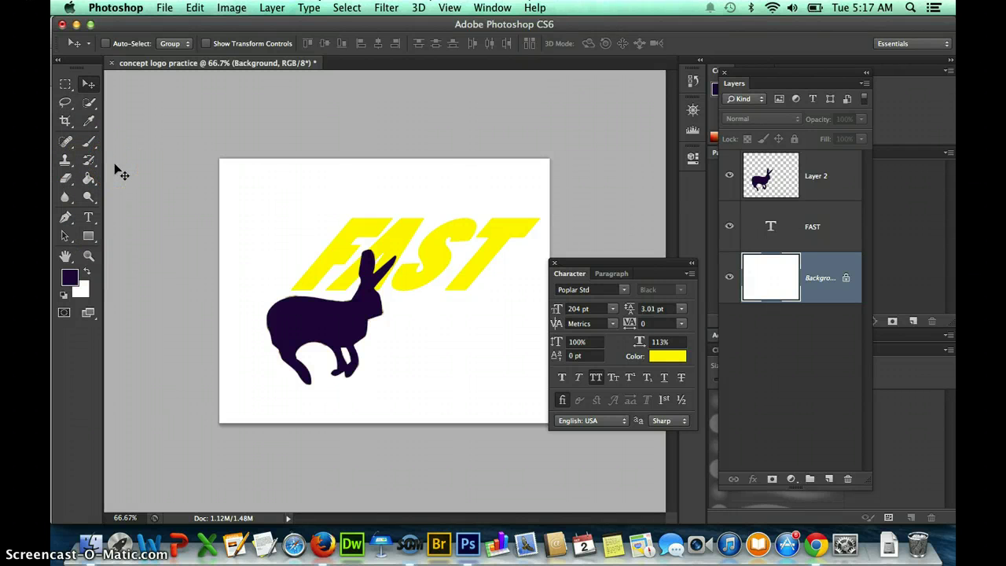
pyautogui.press('g')
pyautogui.click(88, 178)
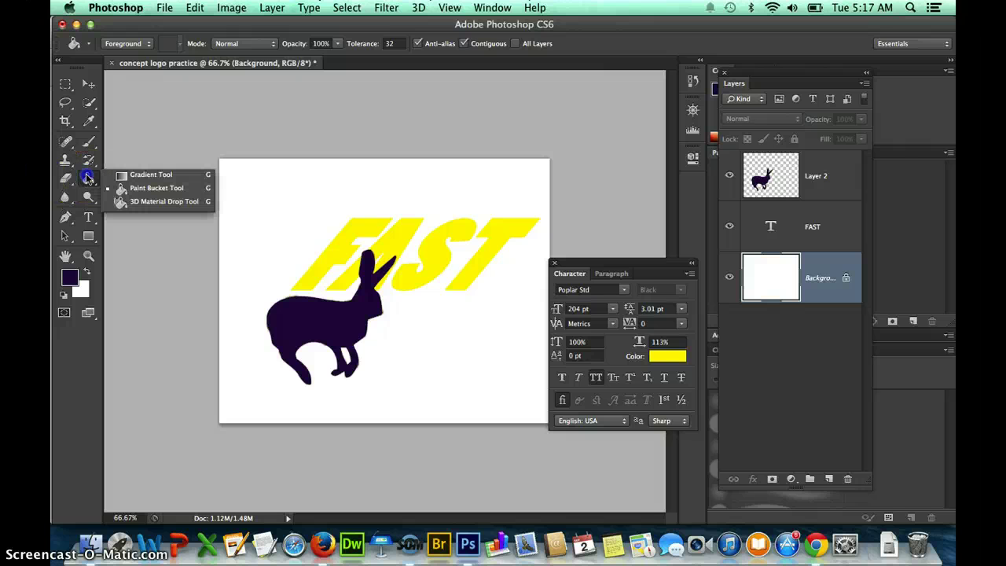
pyautogui.click(130, 179)
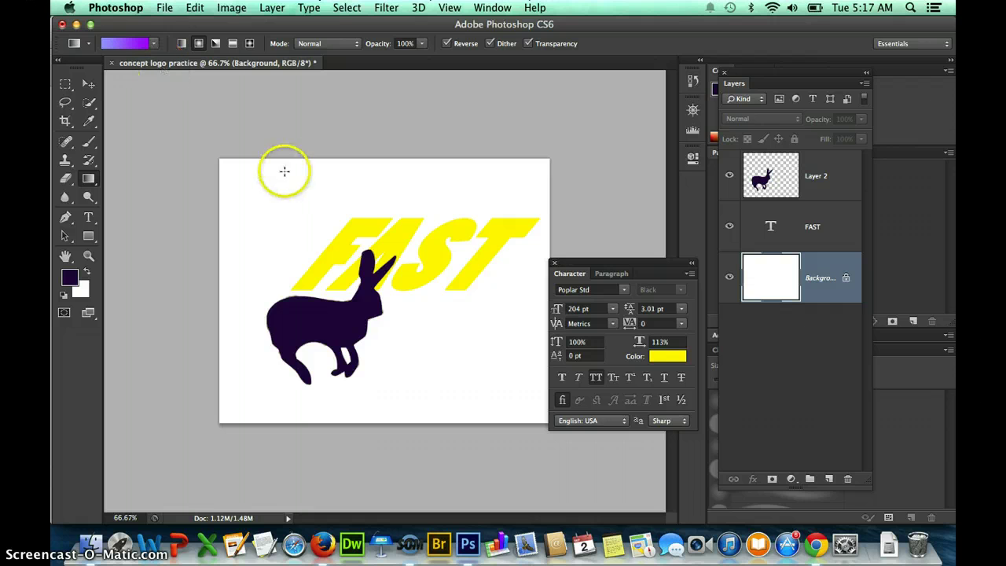
pyautogui.moveTo(285, 170); pyautogui.dragTo(459, 393)
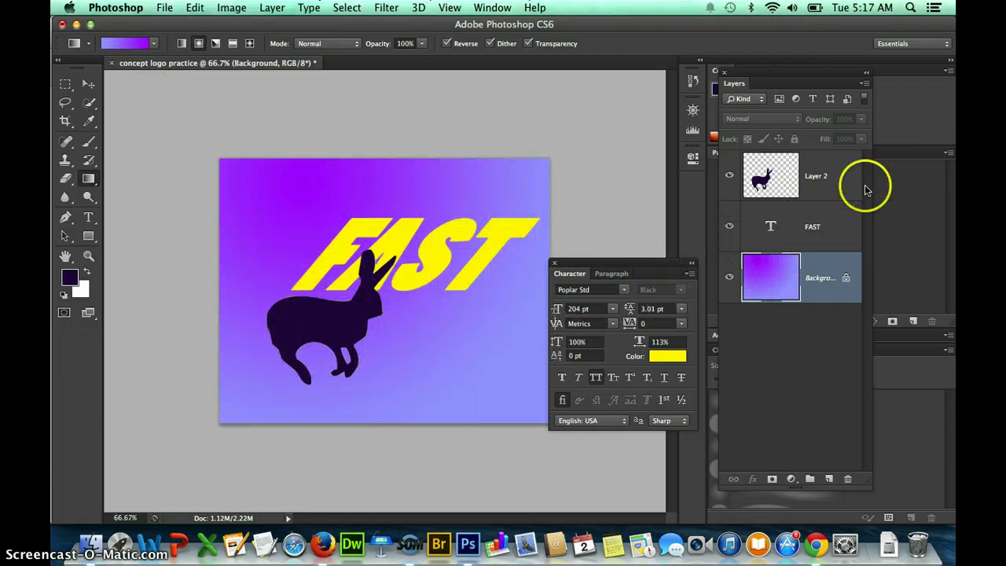
# Add a Drop Shadow effect with its default settings to the FAST text layer.
pyautogui.doubleClick(840, 215)
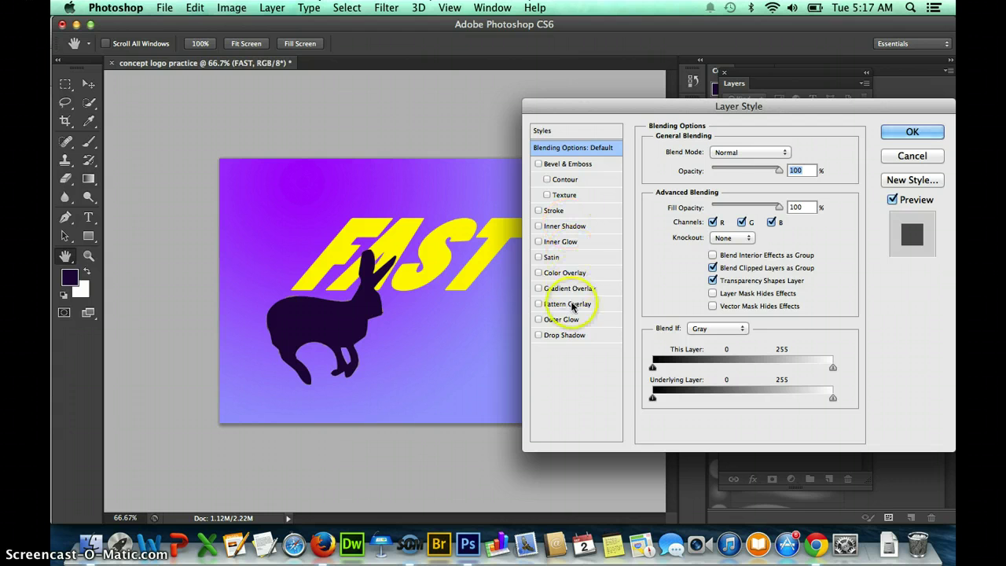
pyautogui.click(571, 336)
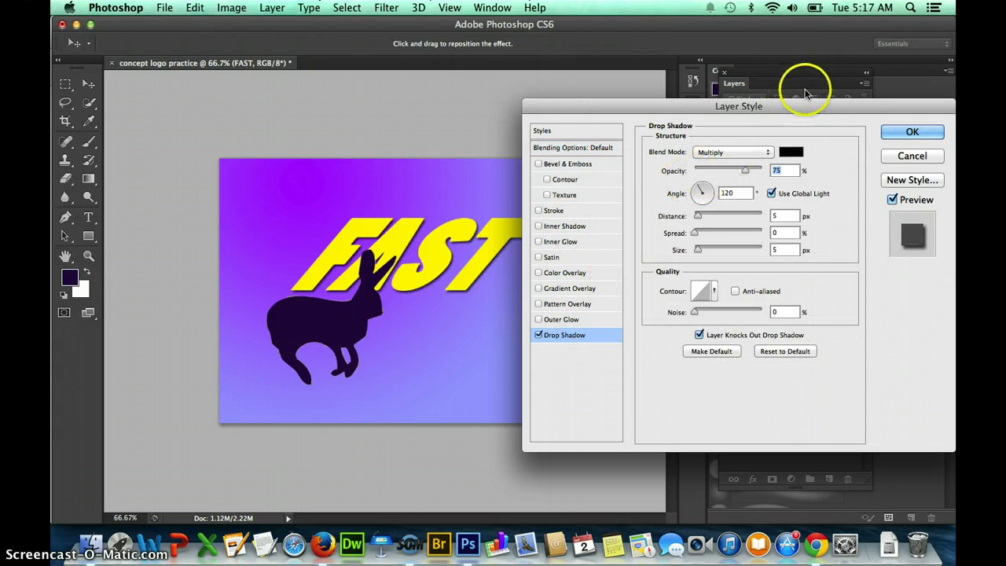
pyautogui.click(899, 133)
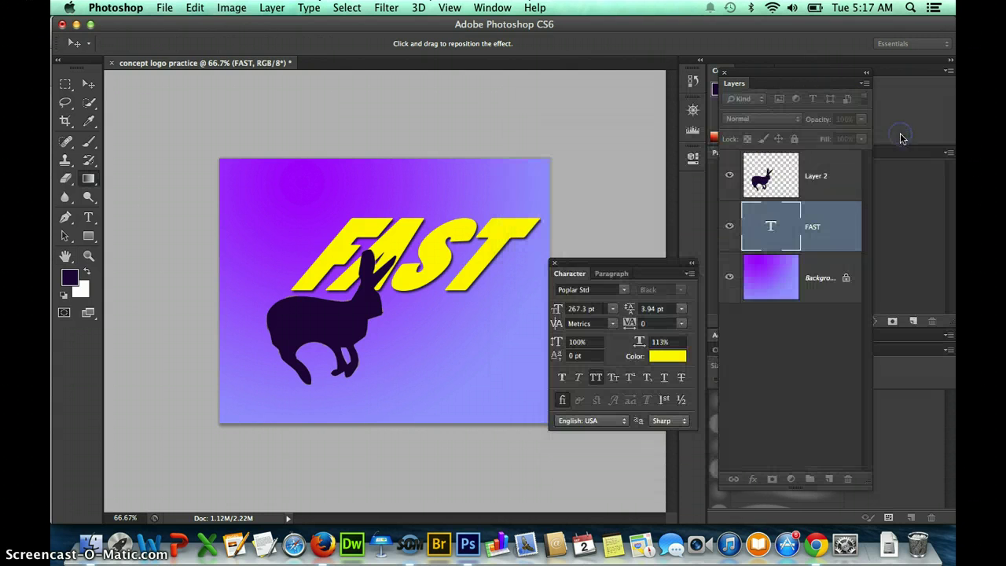
# Apply Bevel & Emboss to the hare on Layer 2, trying out its Texture option and an Inner Shadow.
pyautogui.click(817, 178)
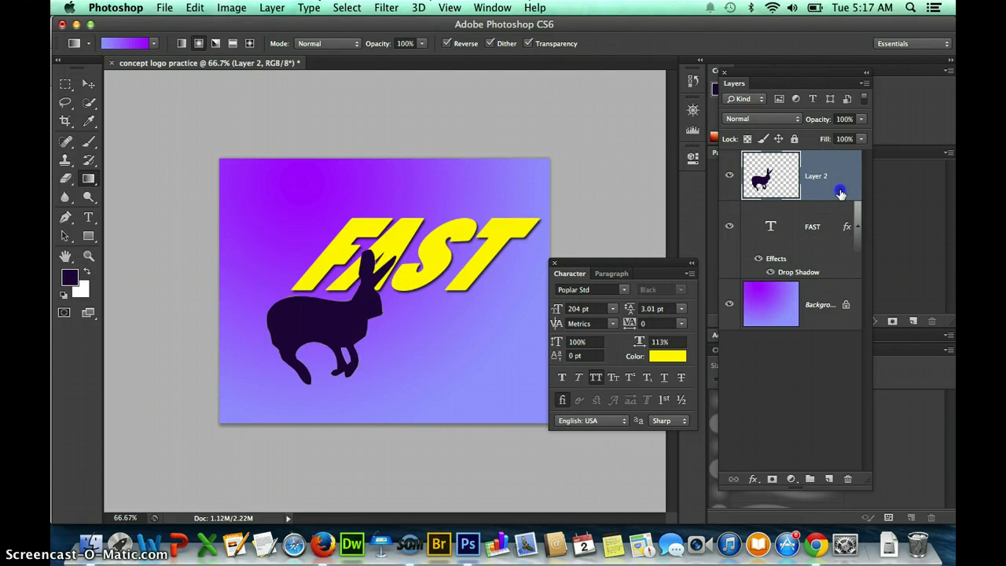
pyautogui.doubleClick(840, 193)
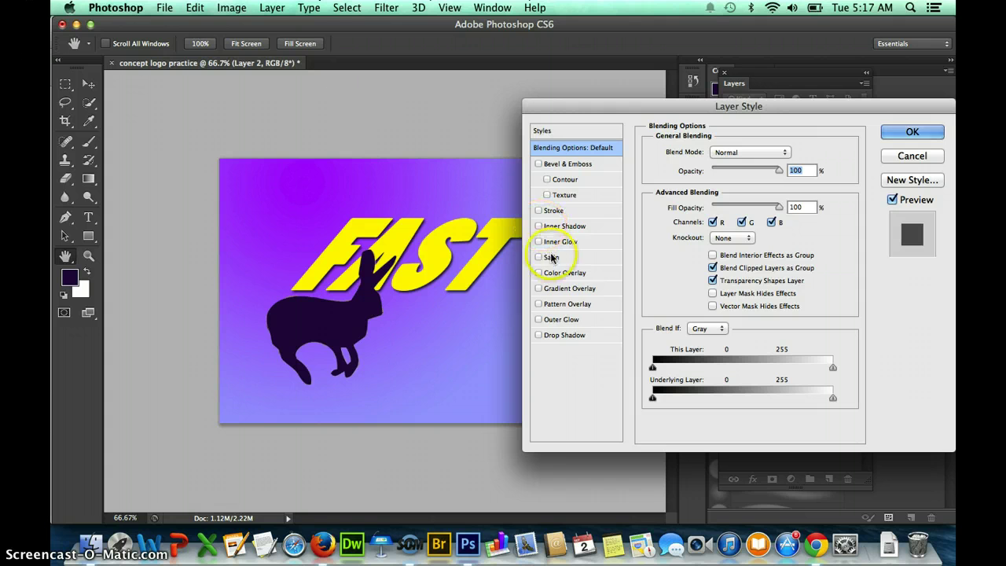
pyautogui.click(572, 195)
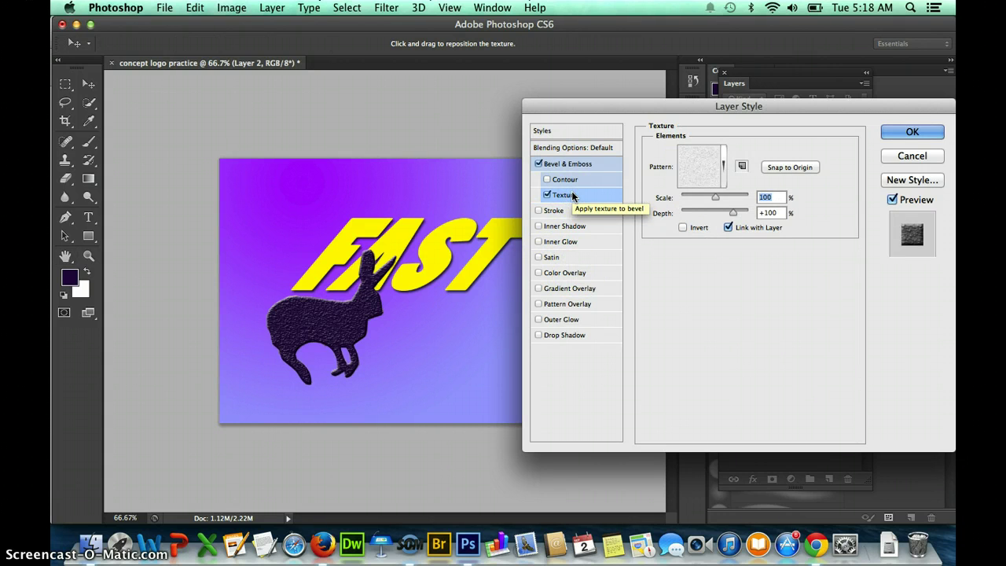
pyautogui.click(547, 194)
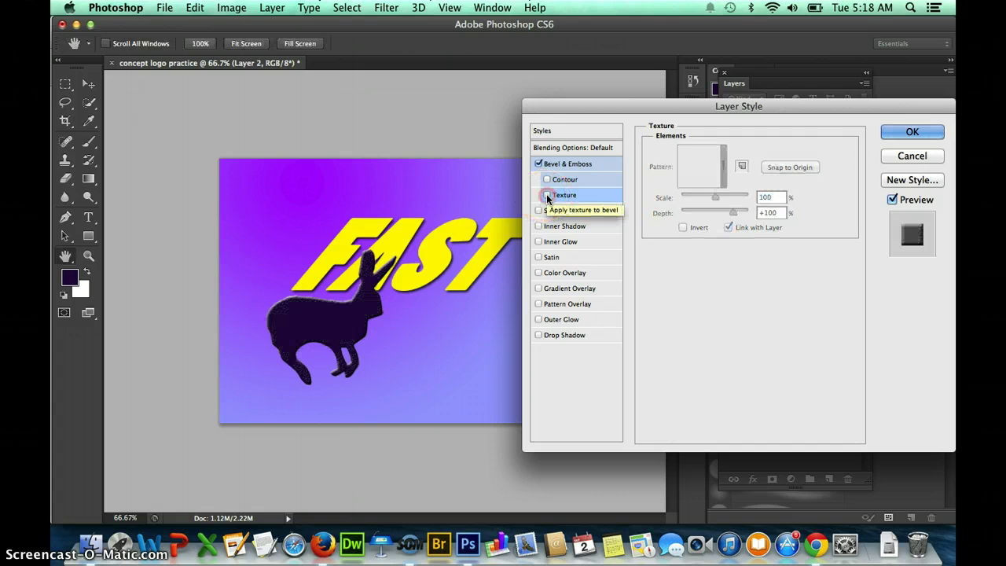
pyautogui.click(573, 227)
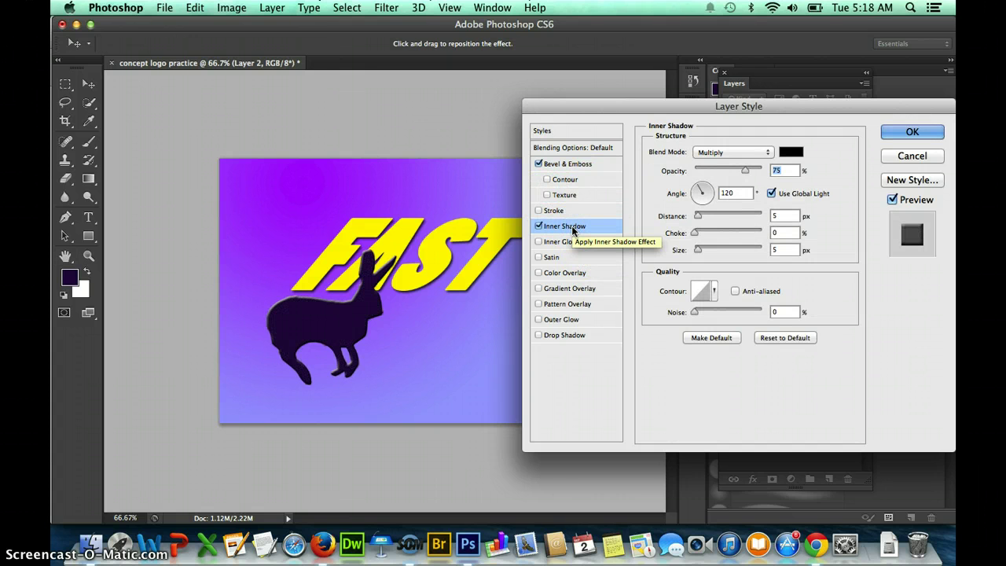
pyautogui.click(539, 226)
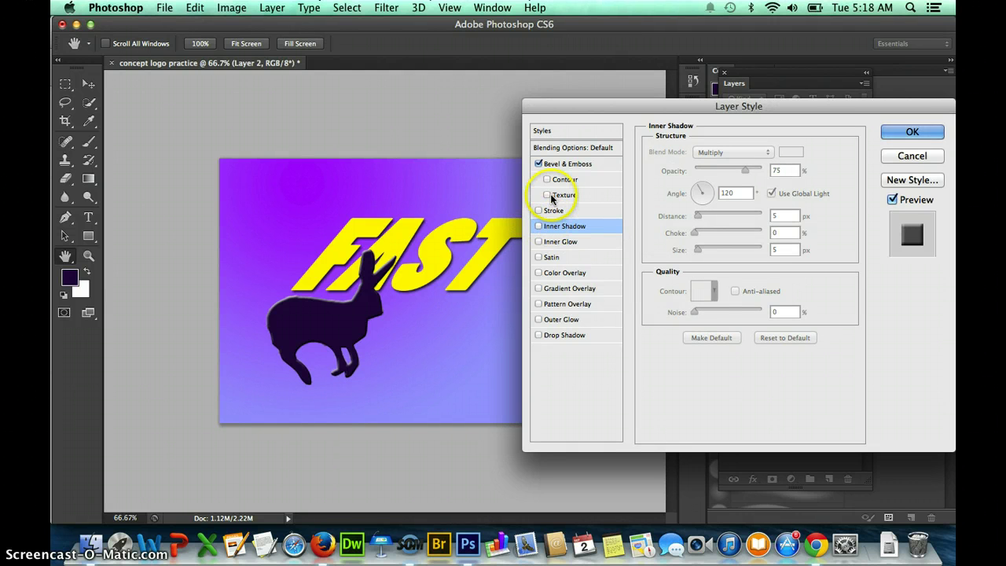
pyautogui.click(538, 164)
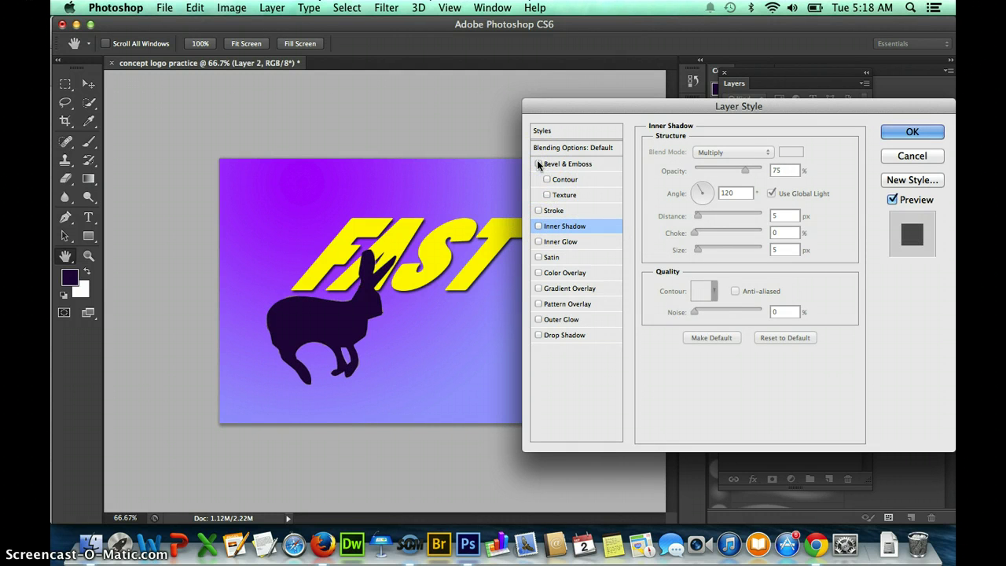
pyautogui.click(538, 163)
# Give the hare's bevel a V-shaped inverted-cone contour with a 65% range and anti-aliasing, and apply the layer style.
pyautogui.click(593, 179)
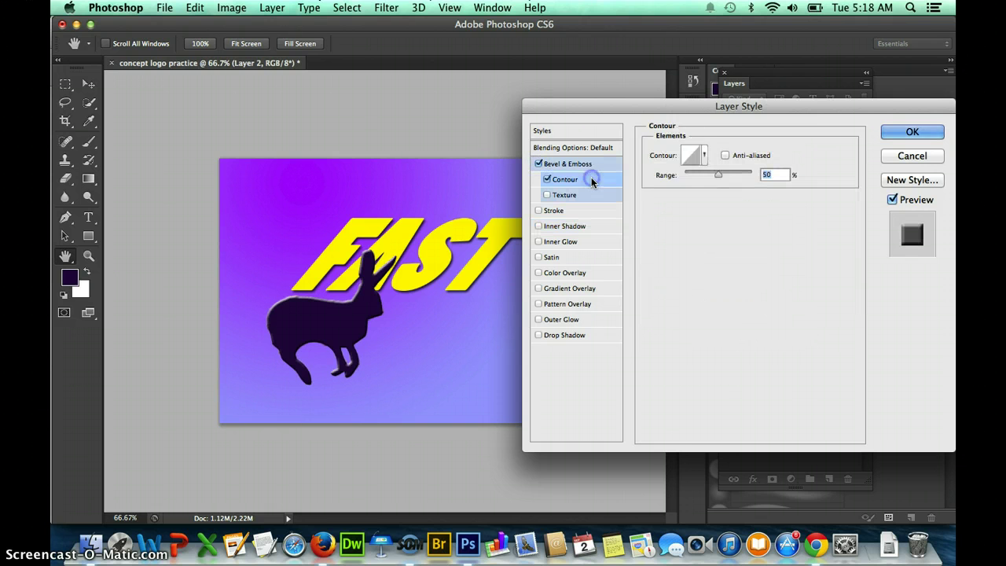
pyautogui.click(717, 176)
pyautogui.moveTo(718, 176); pyautogui.dragTo(727, 176)
pyautogui.click(606, 180)
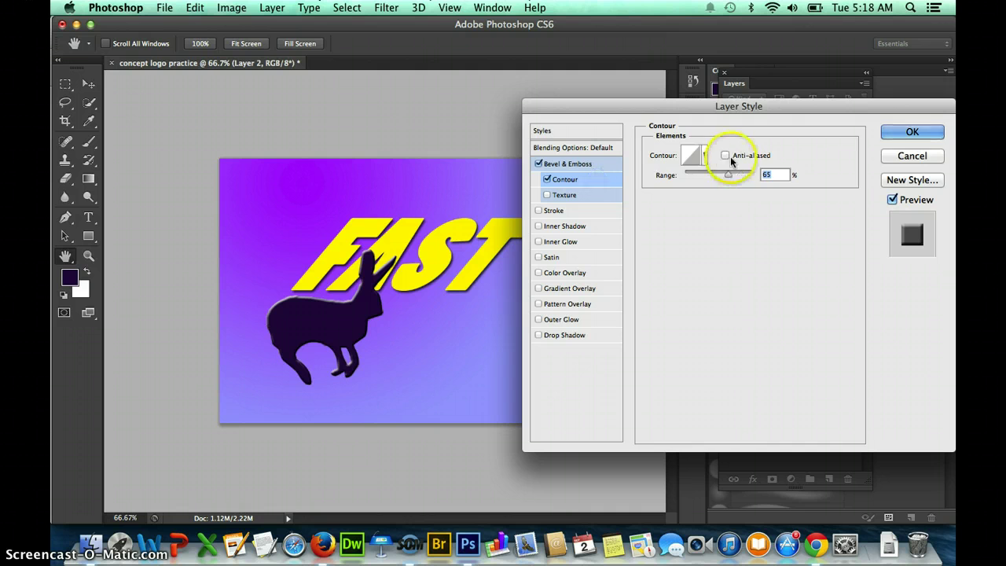
pyautogui.click(693, 155)
pyautogui.click(692, 186)
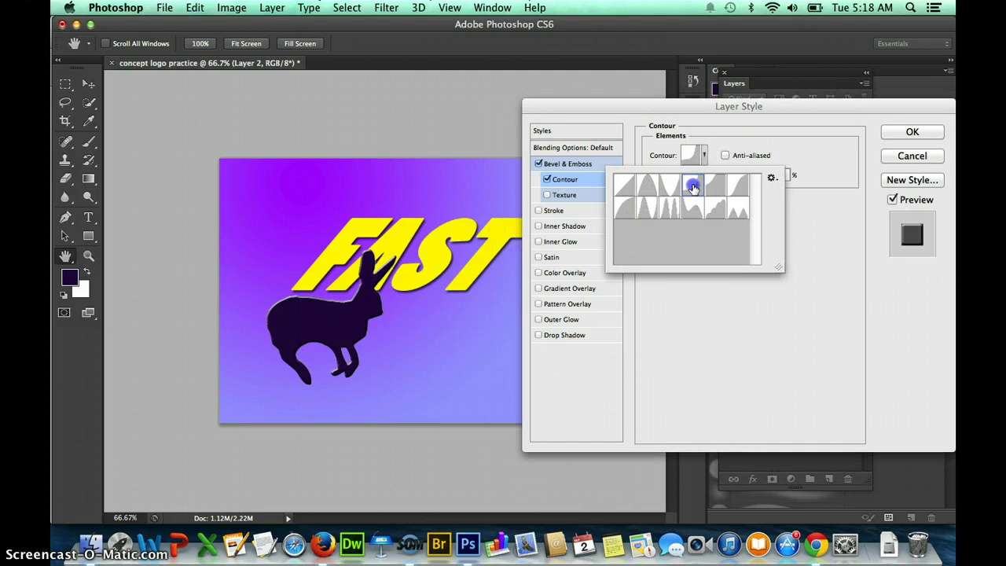
pyautogui.click(670, 188)
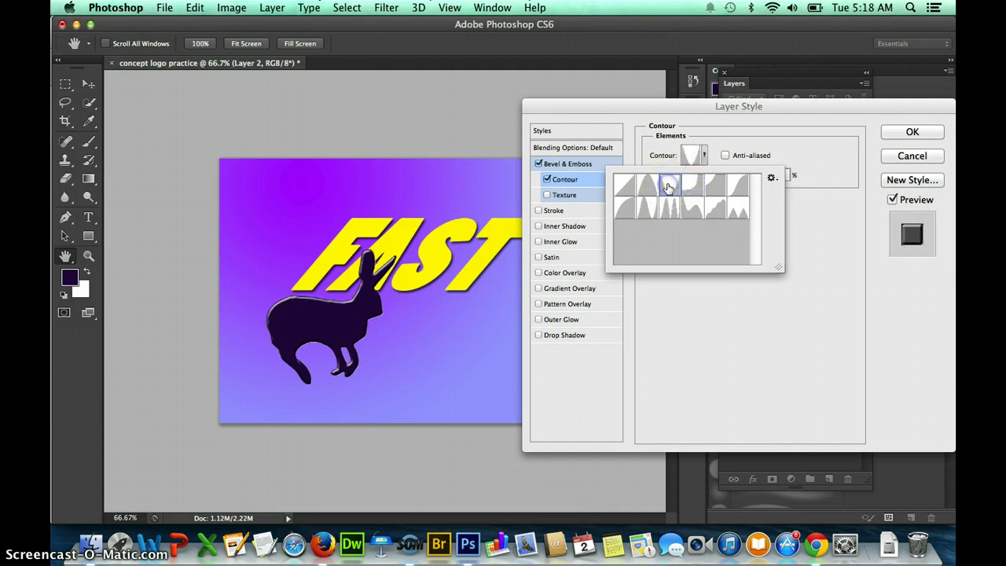
pyautogui.click(750, 155)
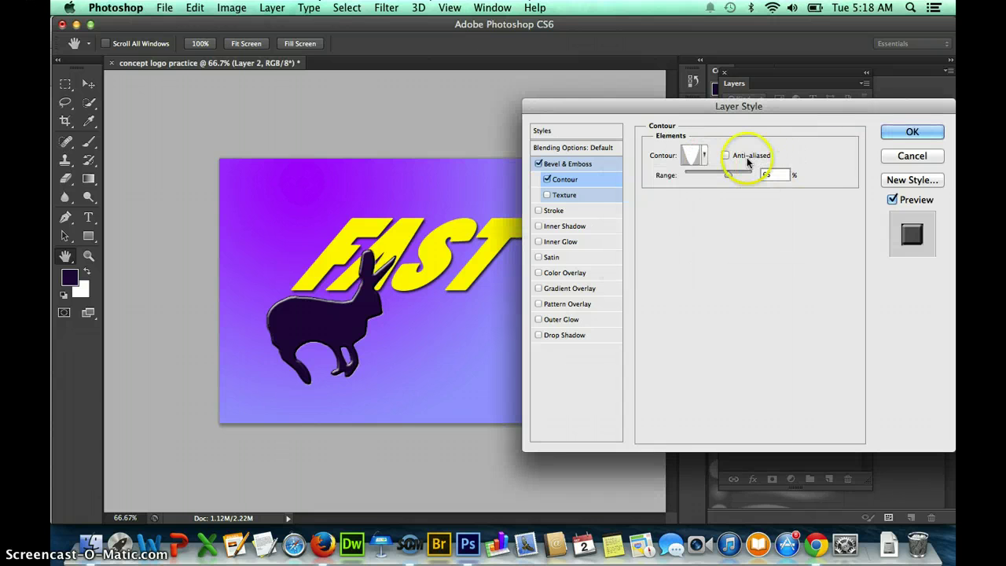
pyautogui.click(726, 155)
pyautogui.click(887, 135)
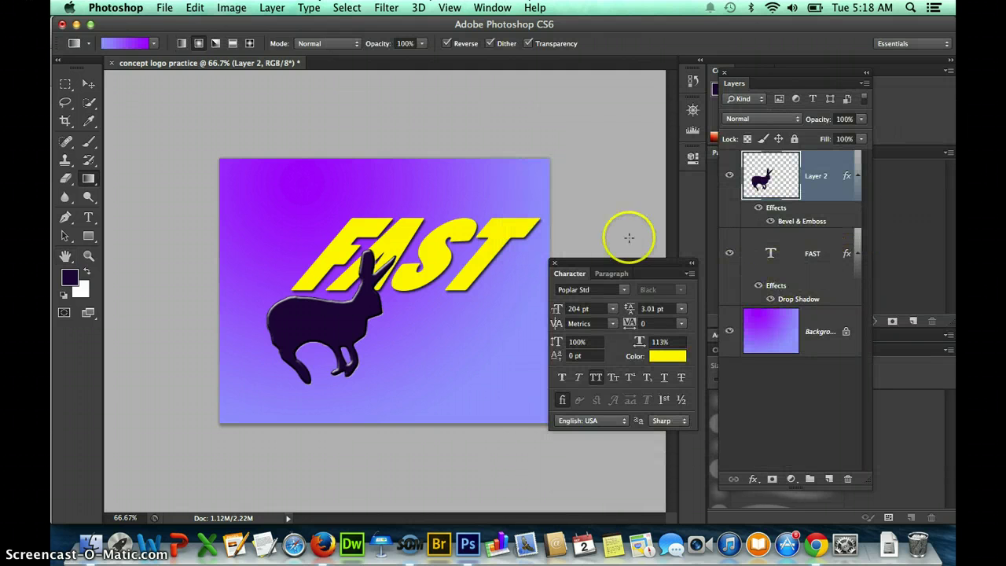
# Draw a thin horizontal line with the Line tool, 1 px thick and about 248 px long, below the FAST text.
pyautogui.moveTo(637, 270); pyautogui.dragTo(645, 151)
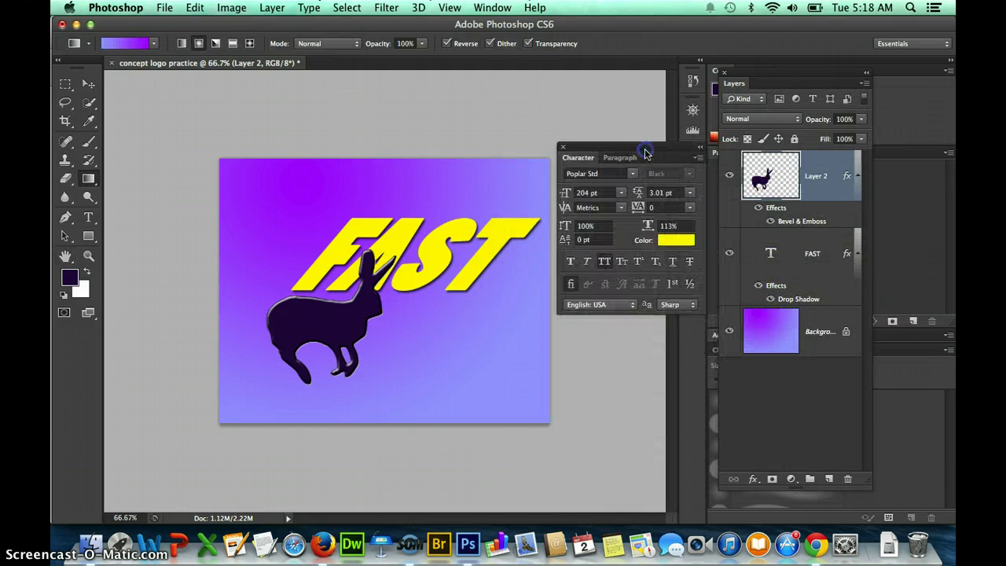
pyautogui.click(88, 236)
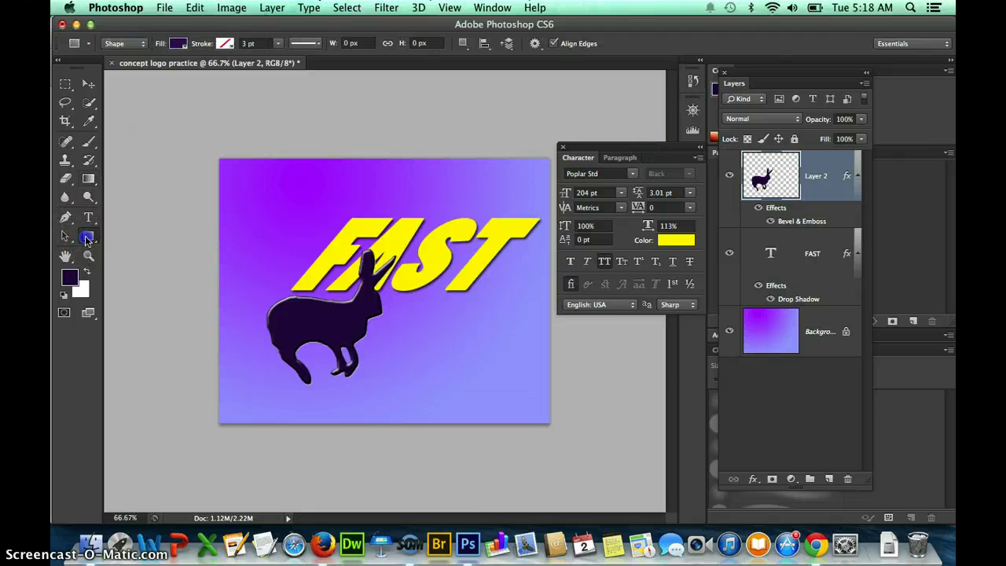
pyautogui.click(139, 287)
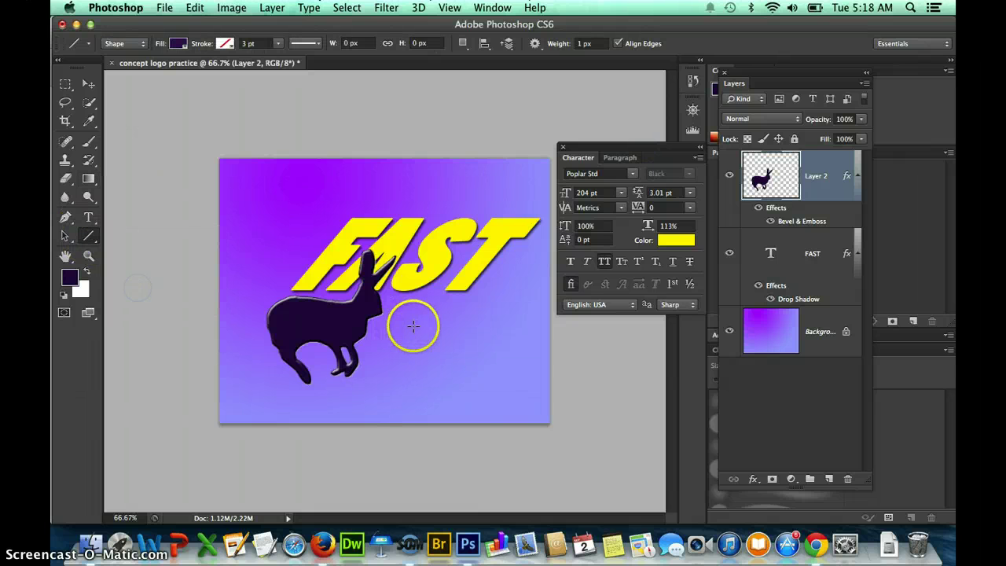
pyautogui.moveTo(394, 303); pyautogui.dragTo(510, 306)
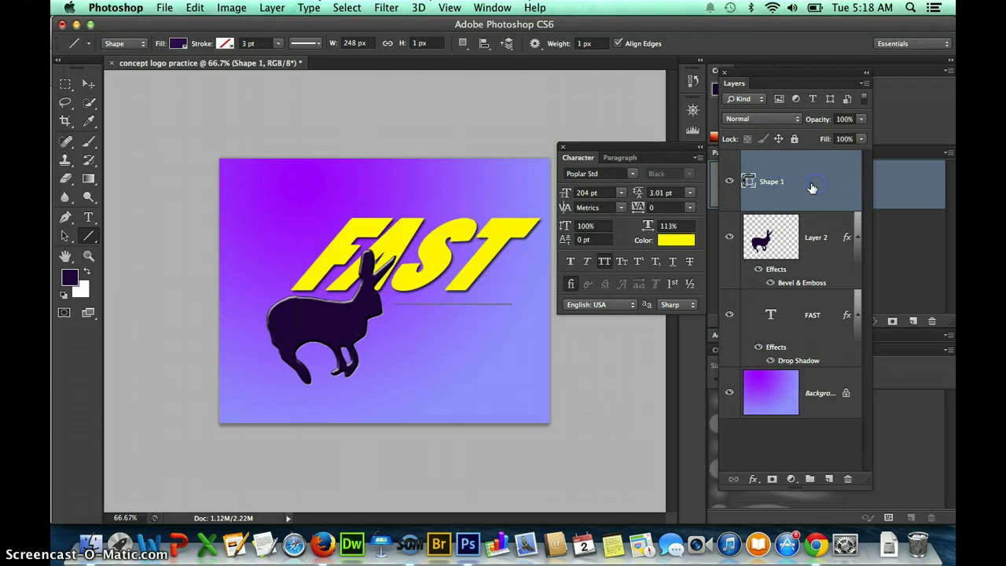
# Recolour the line shape yellow, fff600, by sampling the colour of the FAST lettering.
pyautogui.doubleClick(748, 182)
pyautogui.moveTo(587, 225); pyautogui.dragTo(833, 154)
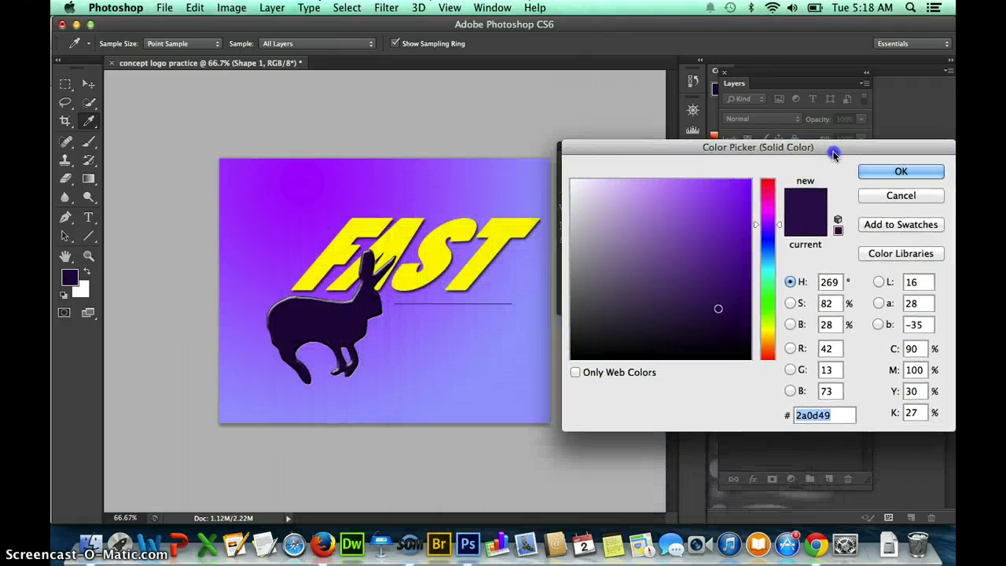
pyautogui.click(430, 259)
pyautogui.click(900, 172)
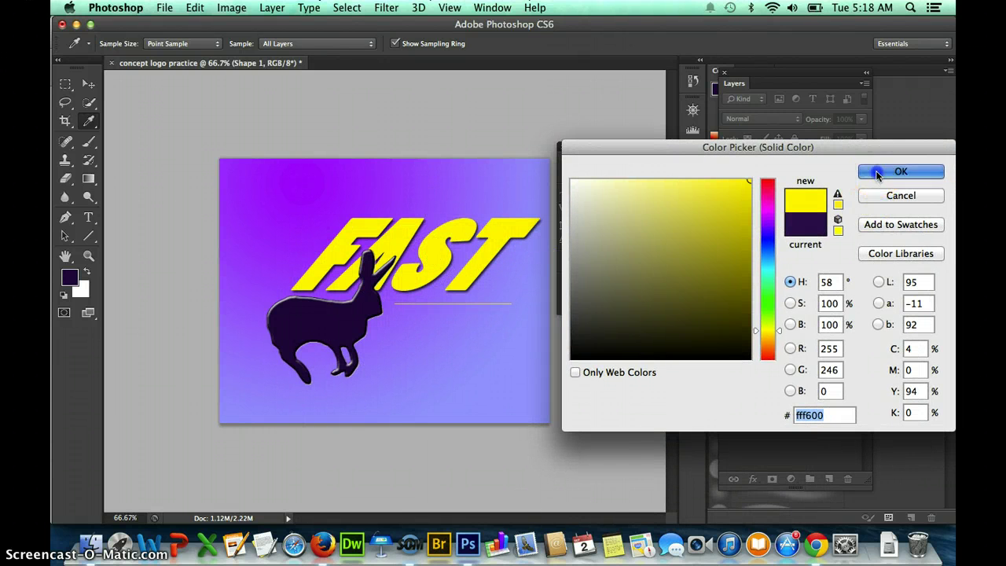